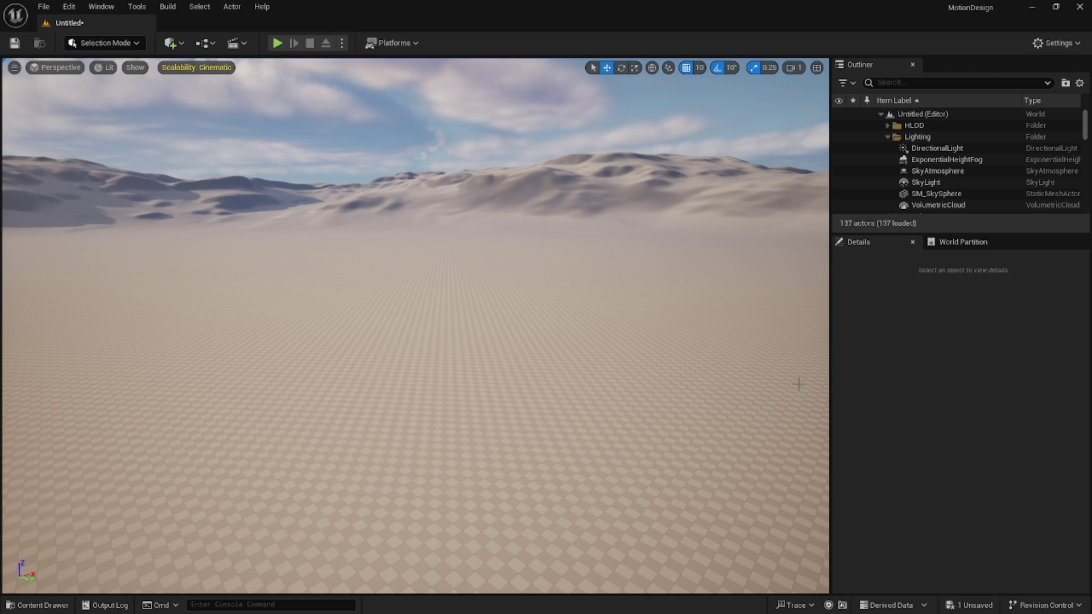
- Enable the experimental Motion Design plugin and restart the editor to load it
{"action": "left_click", "coordinate": [1050, 42]}
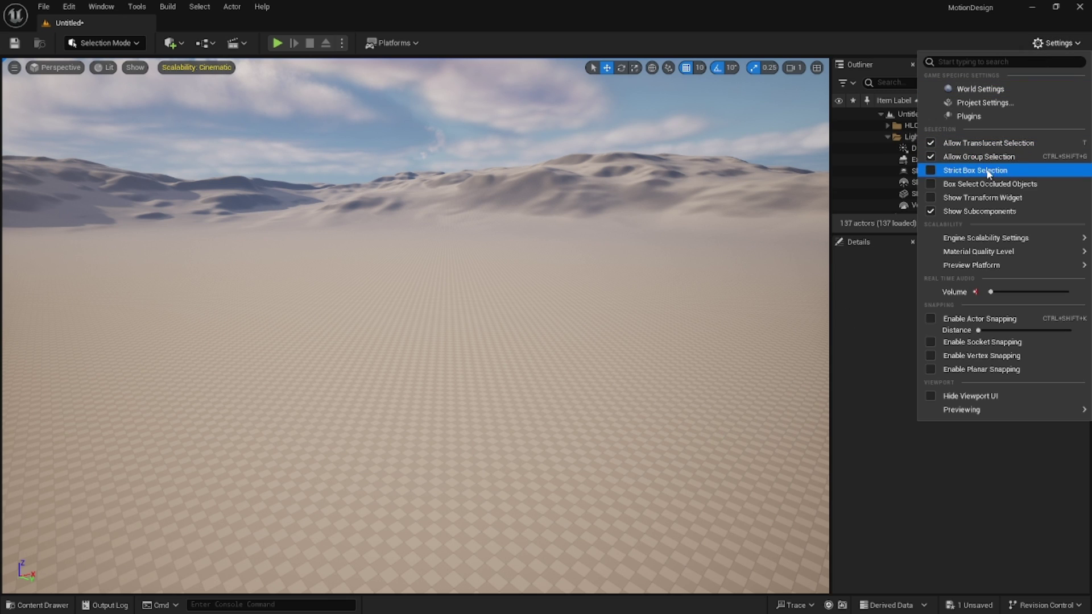
{"action": "left_click", "coordinate": [974, 116]}
{"action": "type", "text": "mot"}
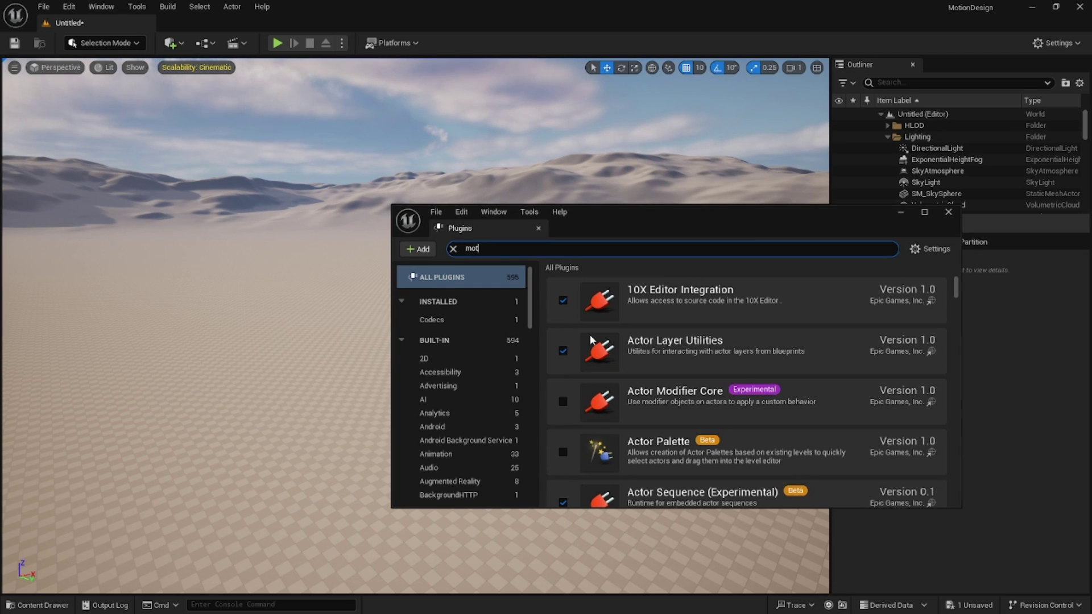
{"action": "type", "text": "ion de"}
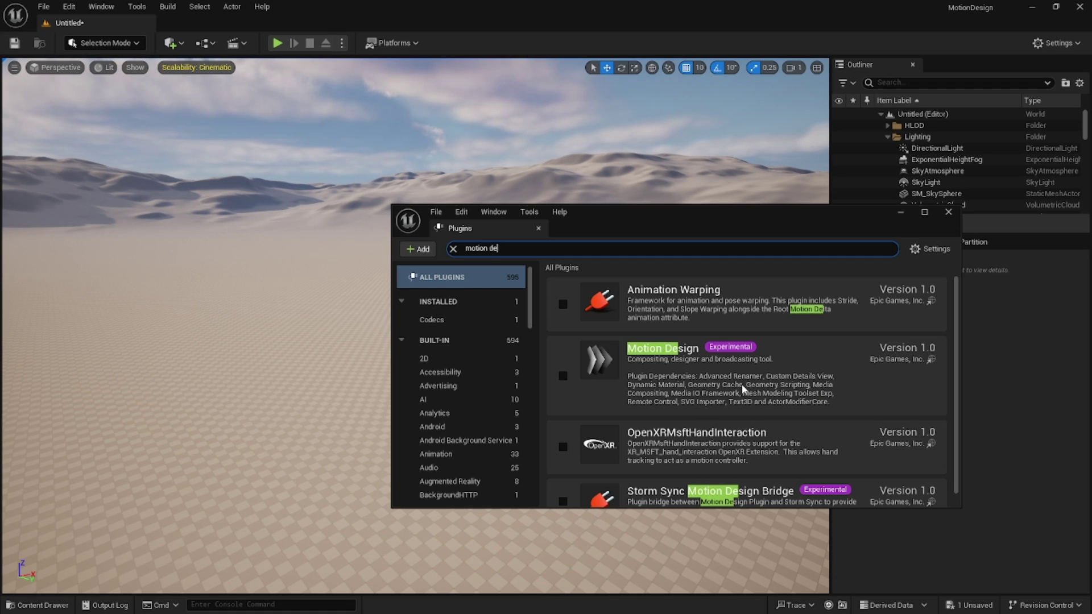
{"action": "left_click", "coordinate": [560, 377]}
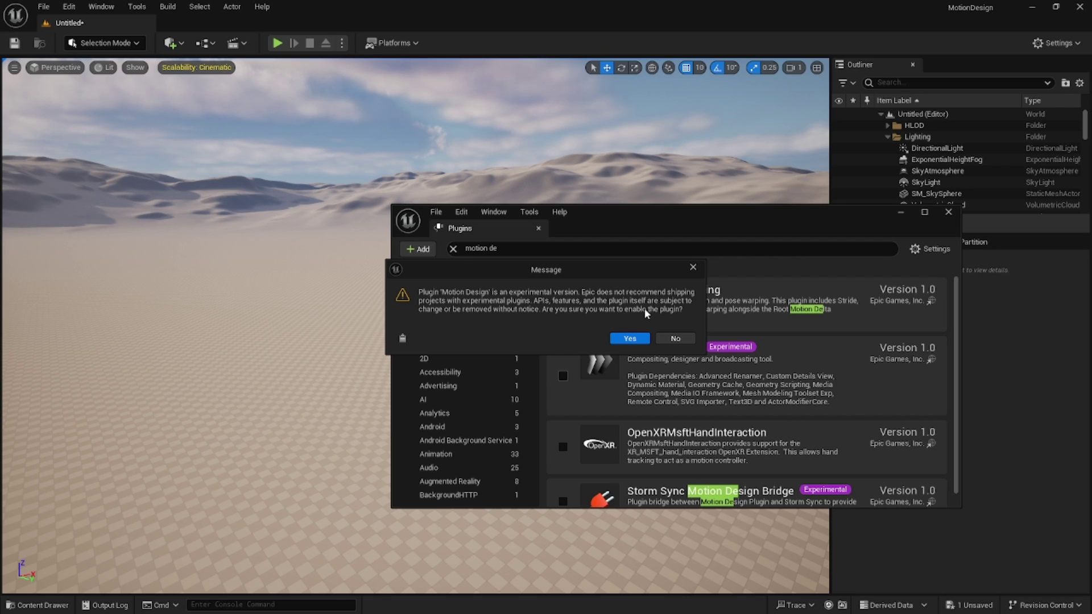
{"action": "left_click", "coordinate": [634, 340]}
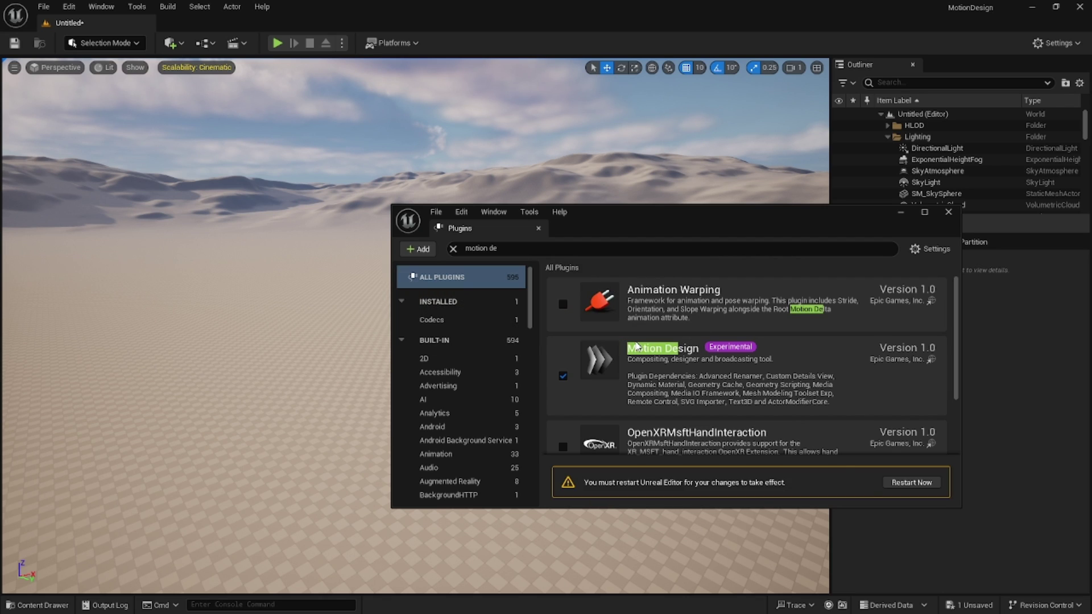
{"action": "left_click", "coordinate": [910, 483]}
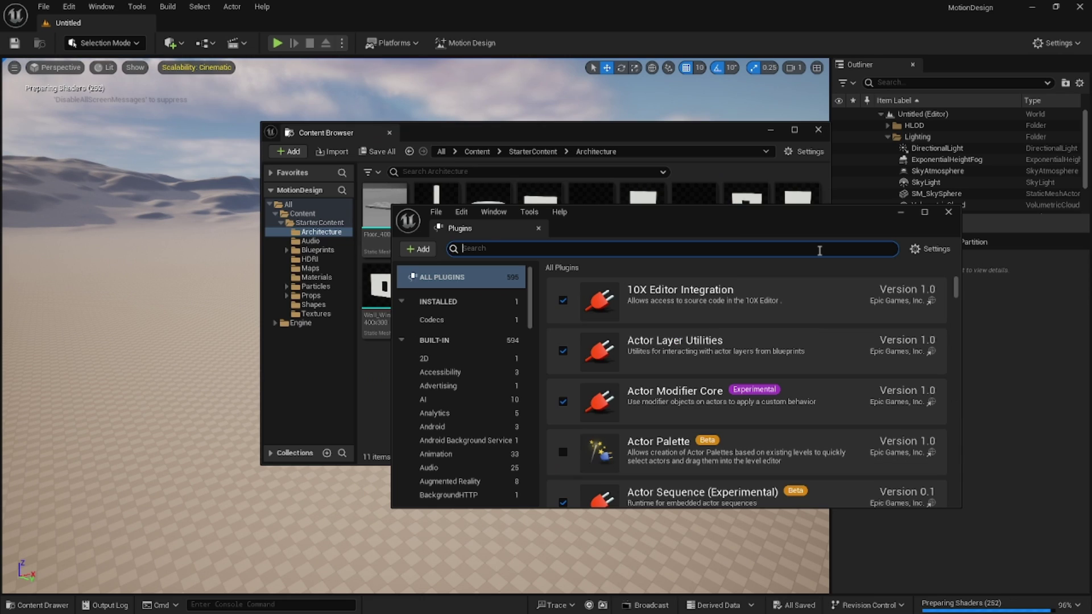
- Check the Motion Design plugin's enabled state by filtering the plugins for "motion", and close the plugin window
{"action": "left_click", "coordinate": [819, 250]}
{"action": "type", "text": "motion"}
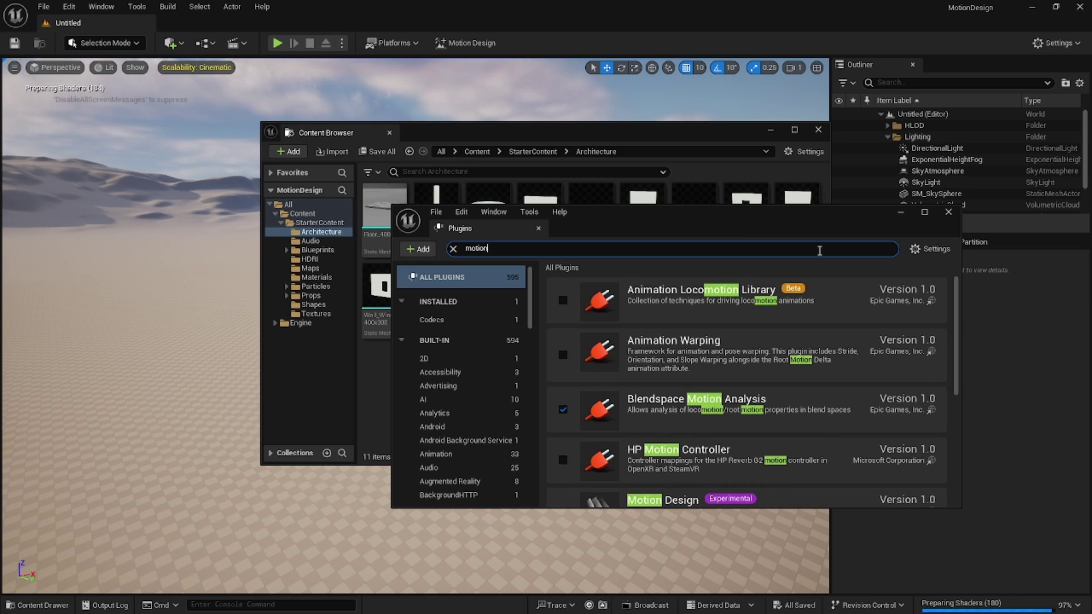
{"action": "scroll", "coordinate": [736, 416], "scroll_direction": "down", "scroll_amount": 1}
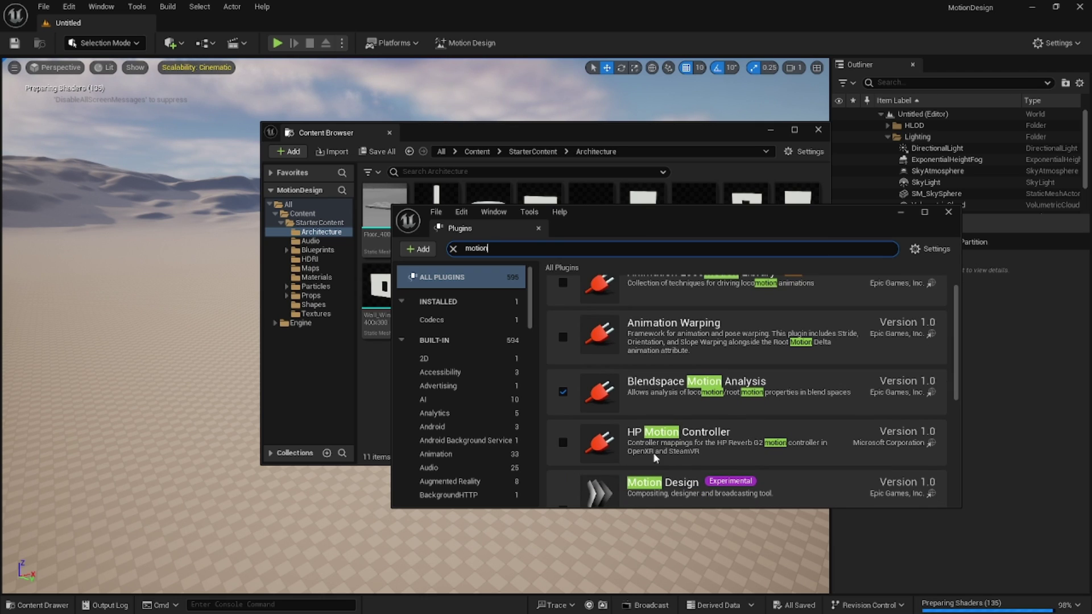
{"action": "scroll", "coordinate": [592, 477], "scroll_direction": "down", "scroll_amount": 1}
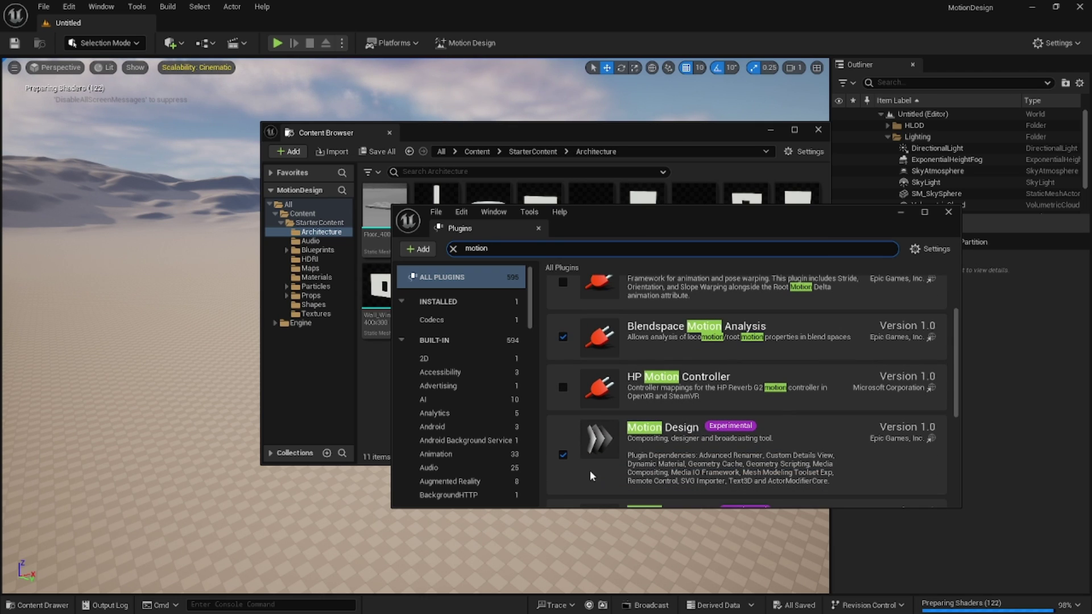
{"action": "left_click", "coordinate": [948, 212]}
- Dock the Content Browser beneath the viewport, reduce its height and show the project's Content folder
{"action": "left_click_drag", "start_coordinate": [354, 135], "coordinate": [279, 527]}
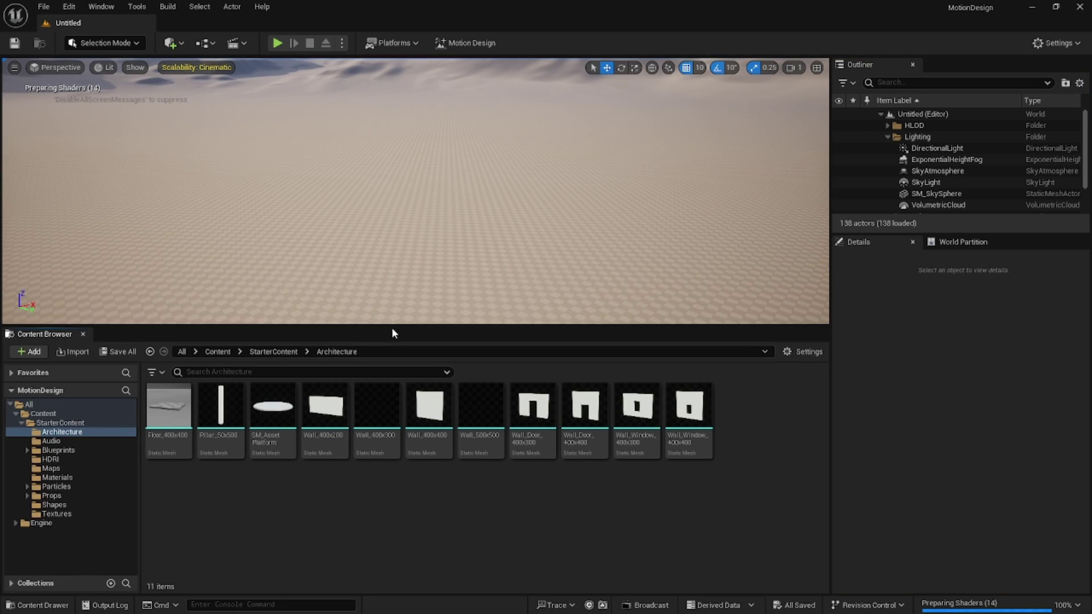
{"action": "left_click_drag", "start_coordinate": [393, 326], "coordinate": [392, 349]}
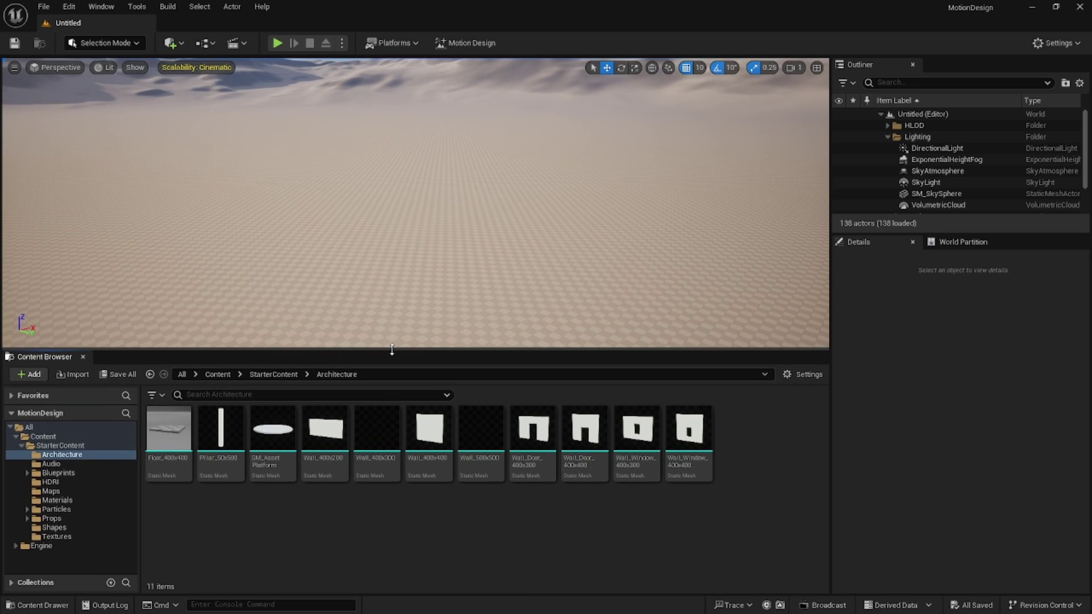
{"action": "left_click", "coordinate": [217, 374]}
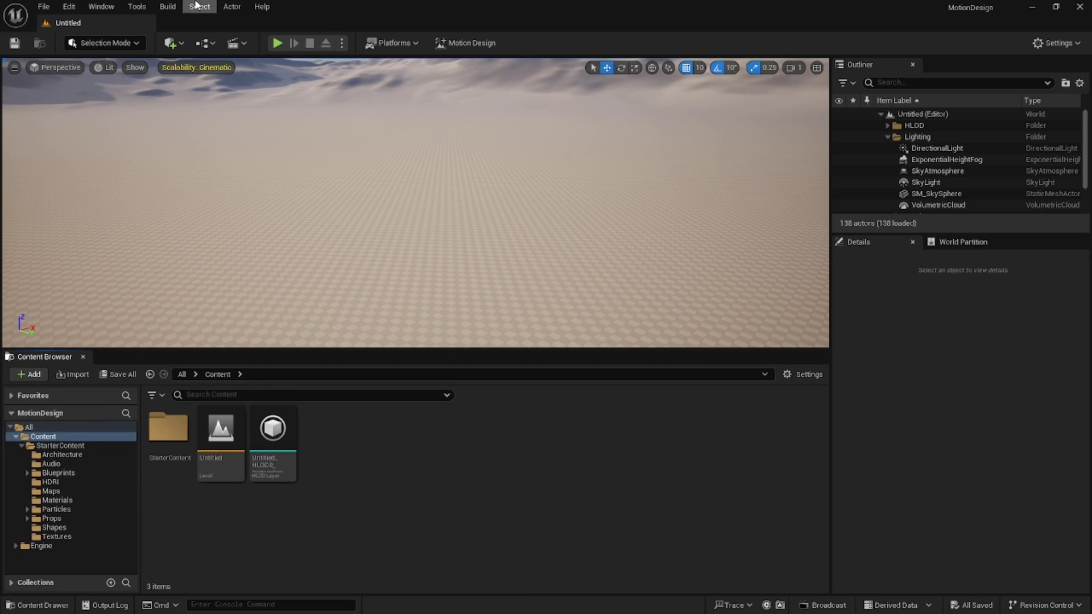
- Open Quixel Bridge and show the locally downloaded Megascans assets
{"action": "left_click", "coordinate": [169, 7]}
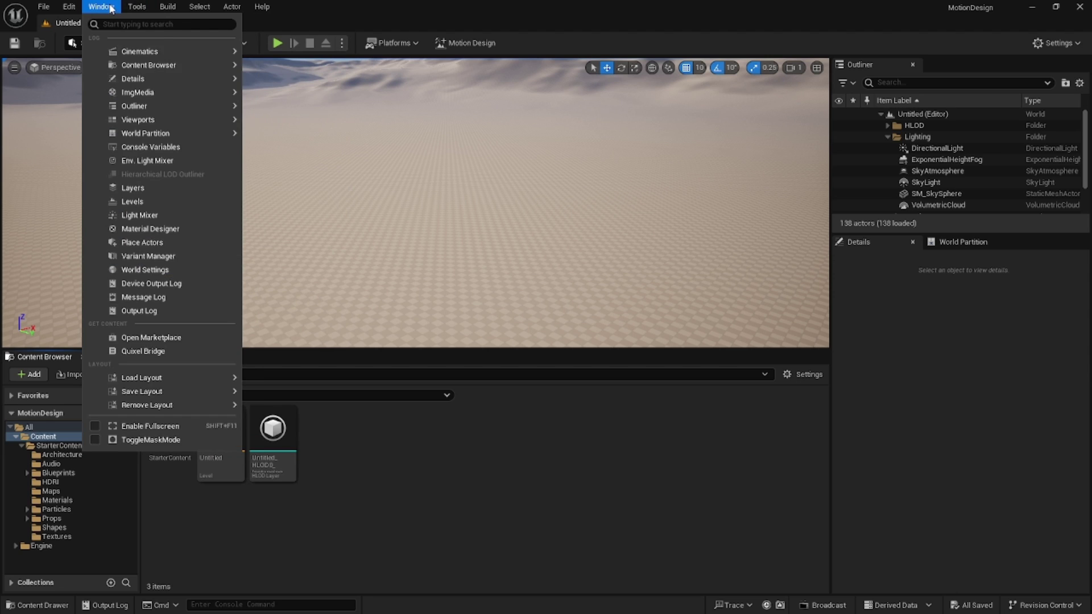
{"action": "left_click", "coordinate": [516, 5]}
{"action": "left_click", "coordinate": [181, 43]}
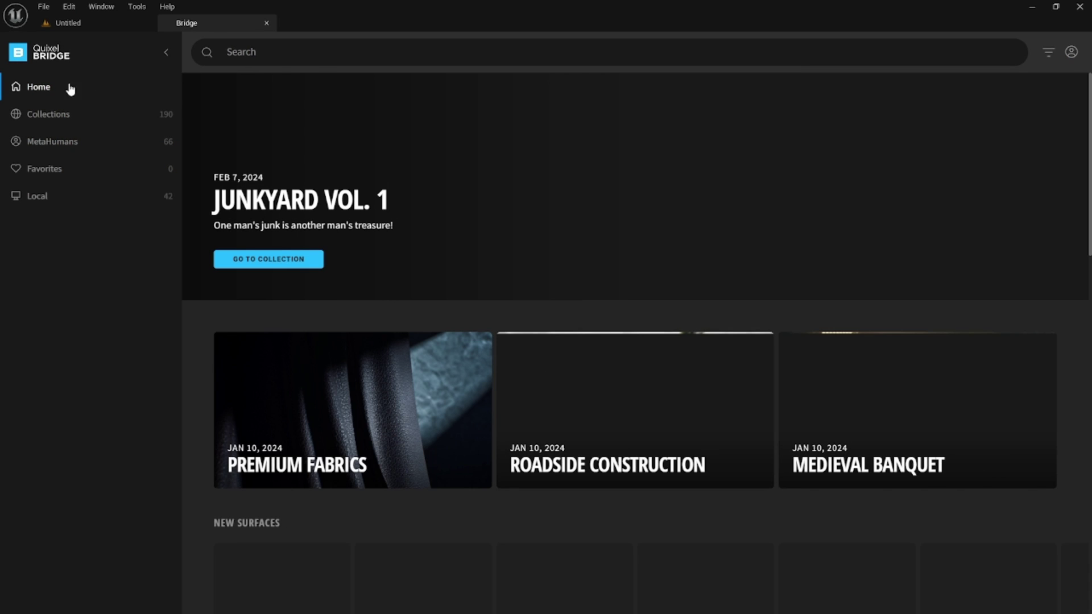
{"action": "left_click", "coordinate": [54, 313]}
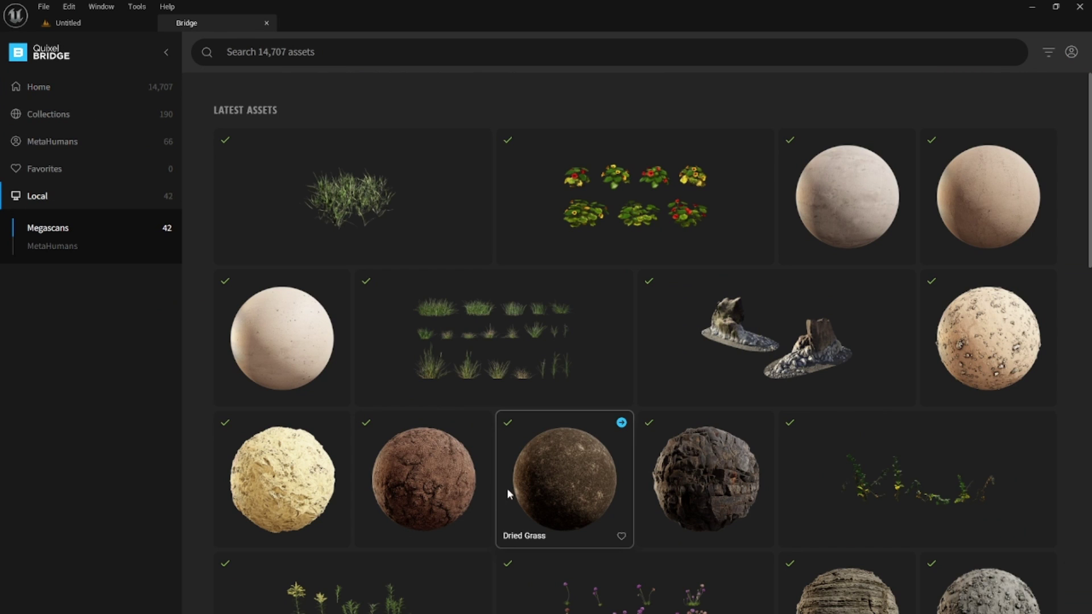
- Set the Grass Clumps 3D plant to High Quality and add it to the project
{"action": "left_click", "coordinate": [354, 215]}
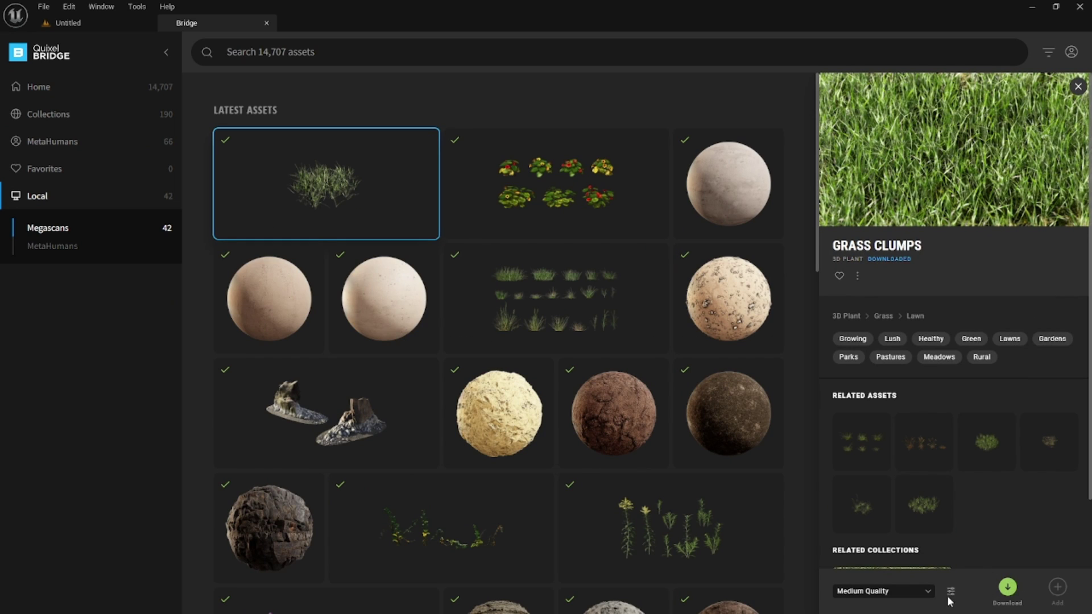
{"action": "left_click", "coordinate": [910, 591]}
{"action": "left_click", "coordinate": [859, 570]}
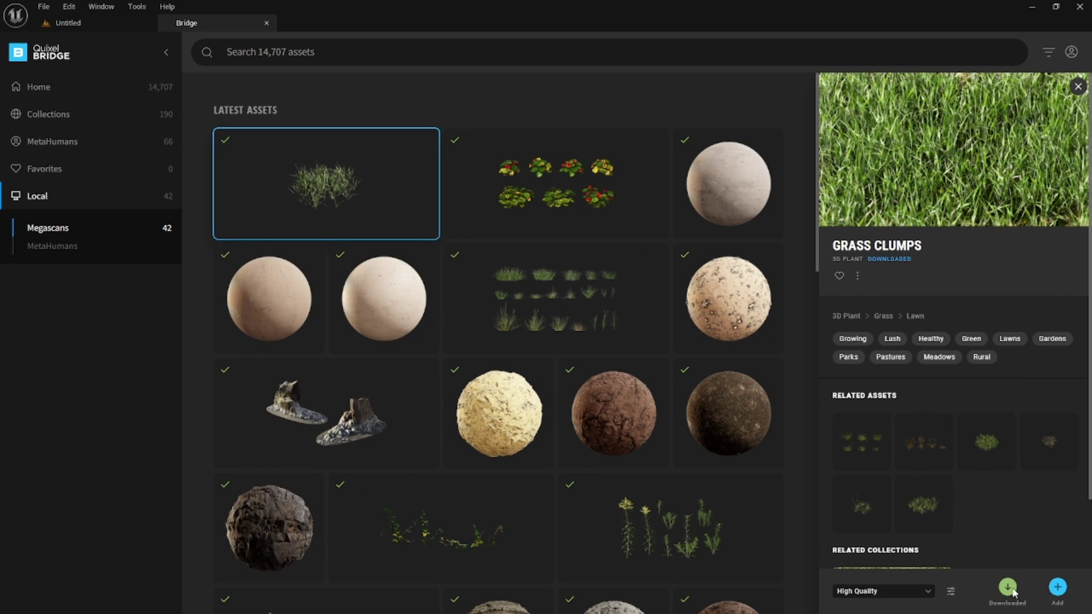
{"action": "left_click", "coordinate": [1057, 587]}
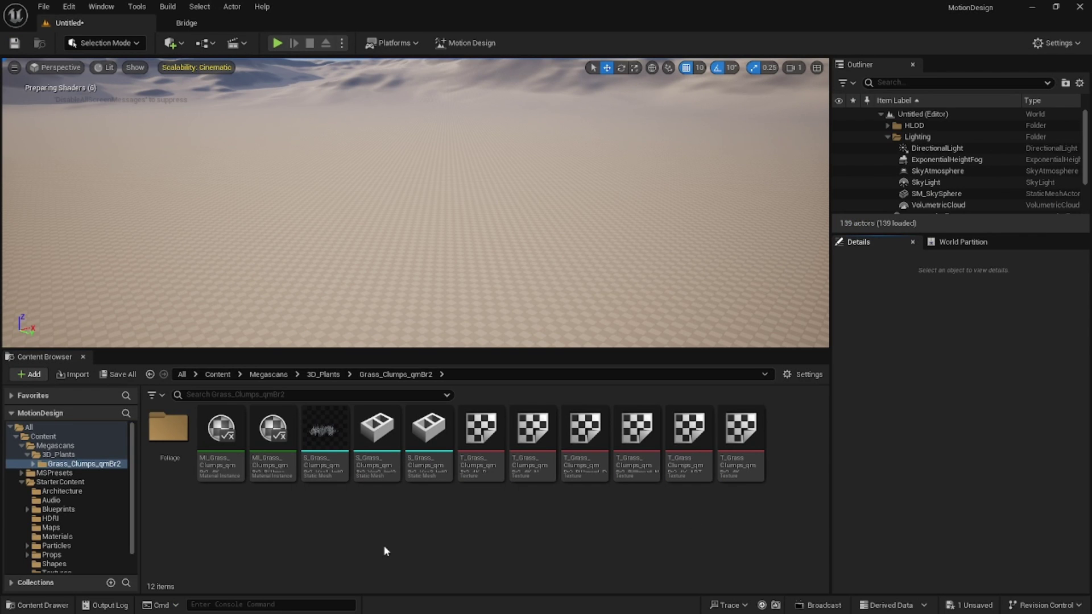
- Examine the imported meshes, materials and textures in the Grass Clumps folder under 3D_Plants
{"action": "left_click", "coordinate": [324, 374]}
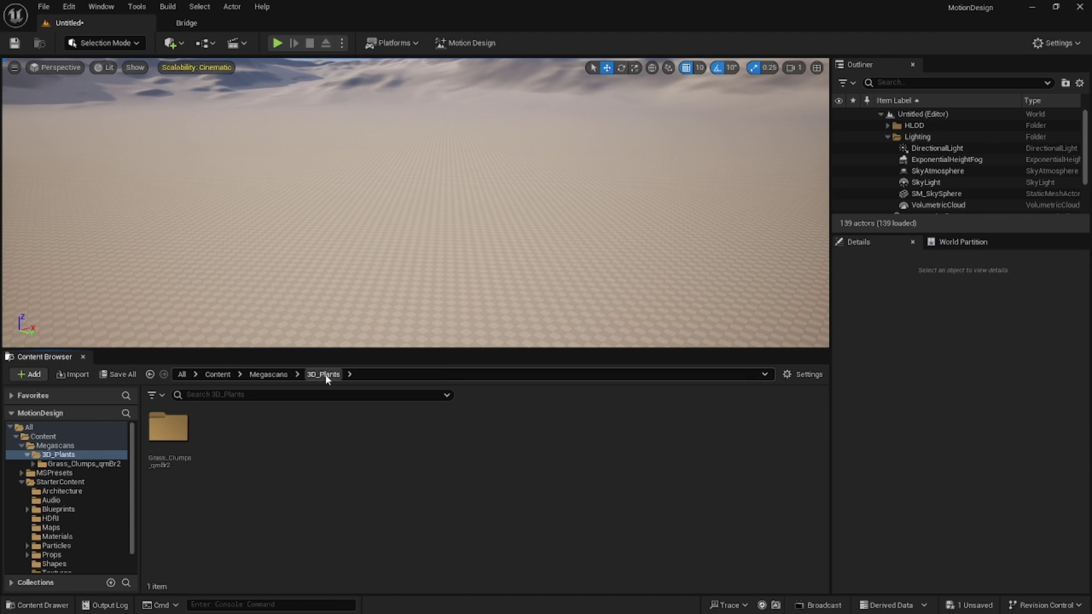
{"action": "double_click", "coordinate": [168, 430]}
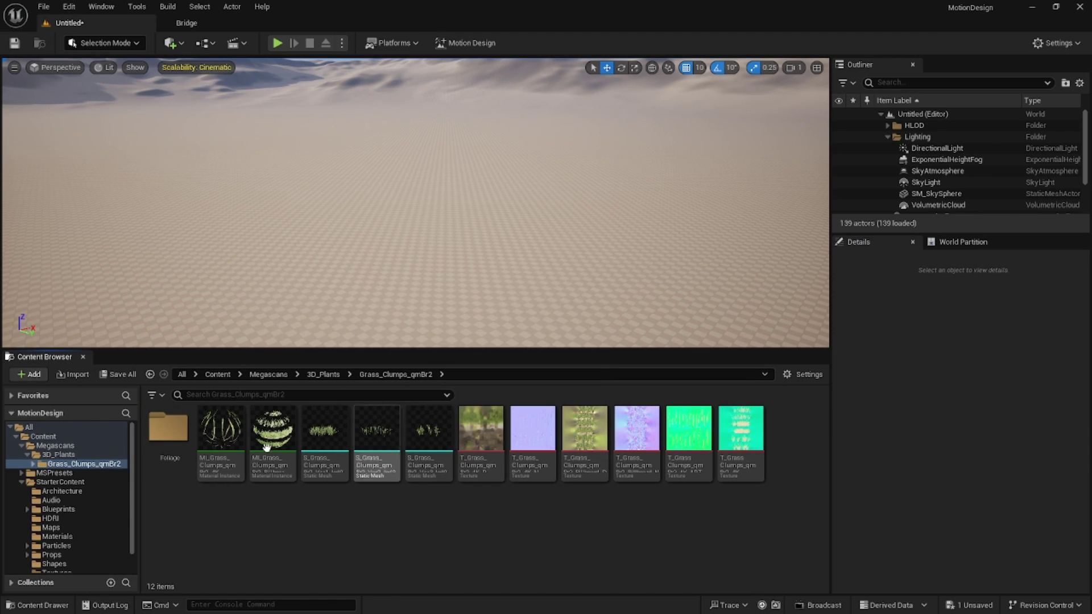
{"action": "mouse_move", "coordinate": [392, 468]}
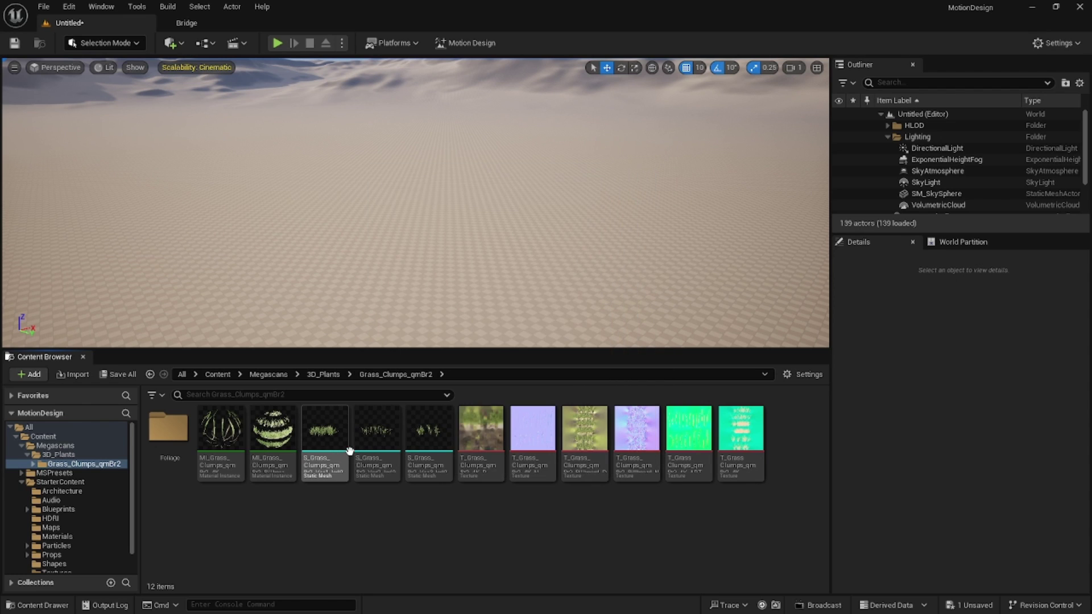
- Add the Indian Cress plant from Quixel Bridge to the project and show the 3D_Plants folder
{"action": "left_click", "coordinate": [194, 26]}
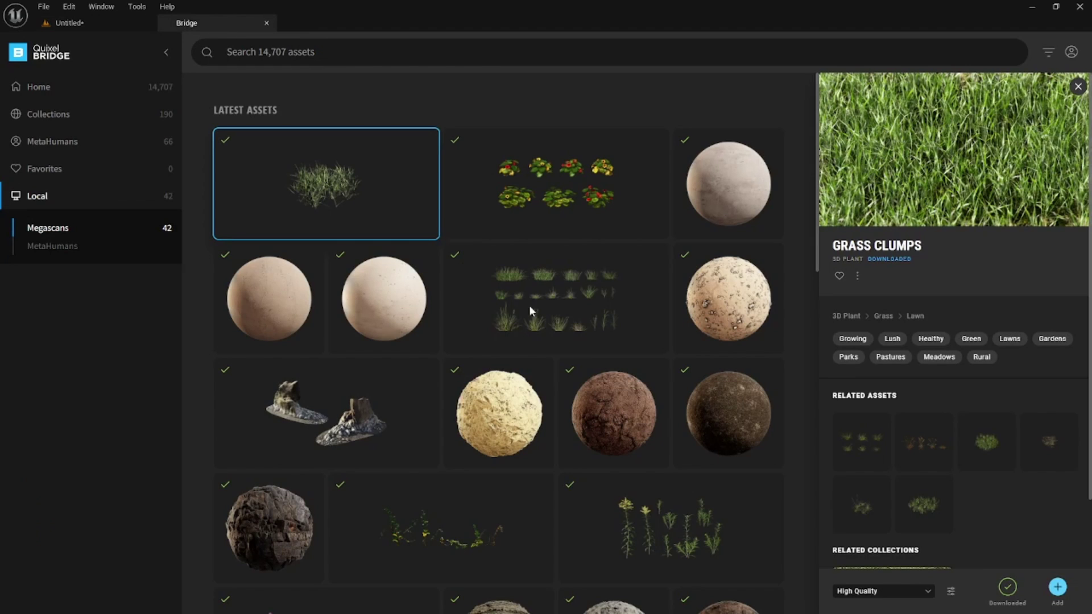
{"action": "left_click", "coordinate": [567, 192]}
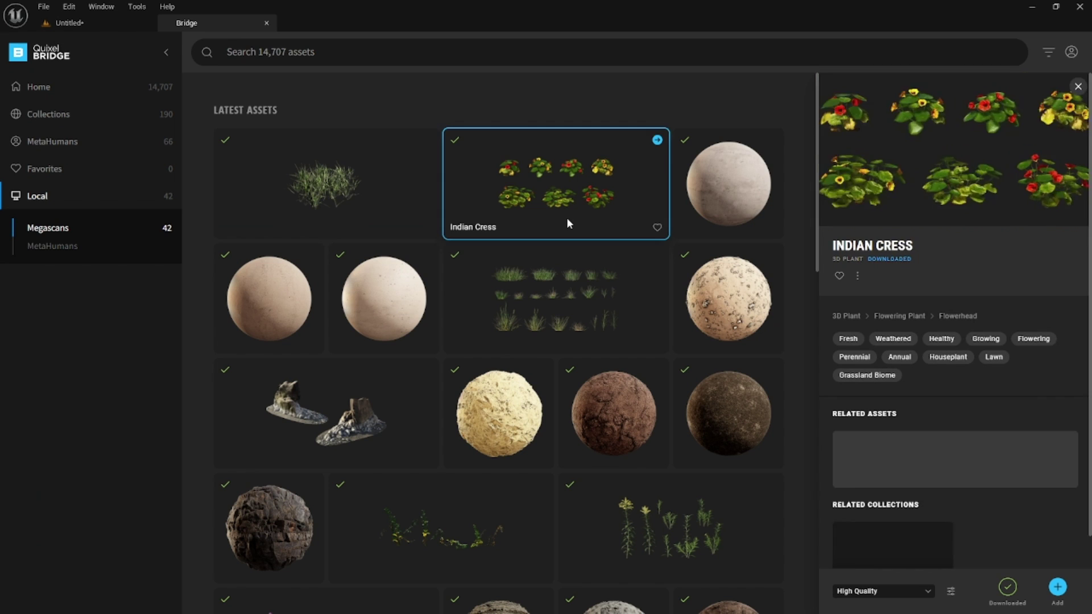
{"action": "left_click", "coordinate": [1058, 588]}
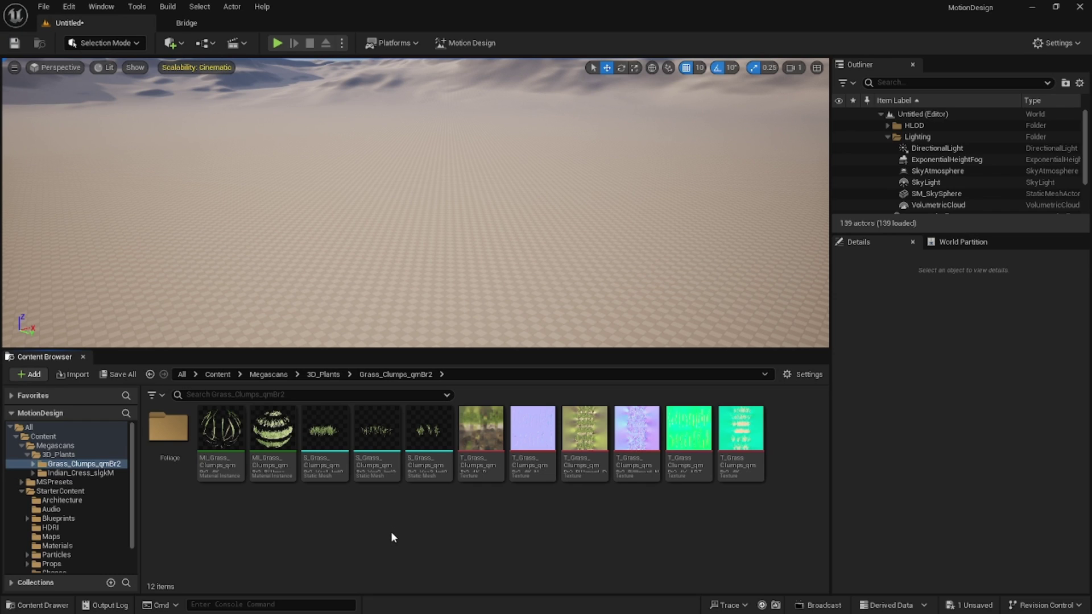
{"action": "left_click", "coordinate": [330, 379]}
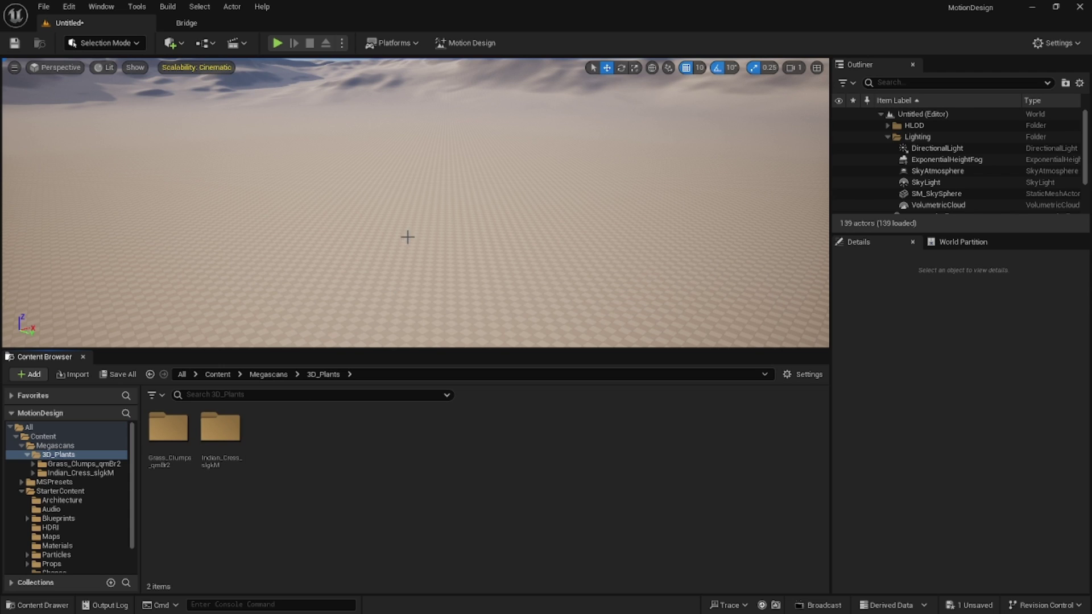
- Look through the downloaded Megascans in Quixel Bridge and search its full library for "stump"
{"action": "left_click", "coordinate": [199, 26]}
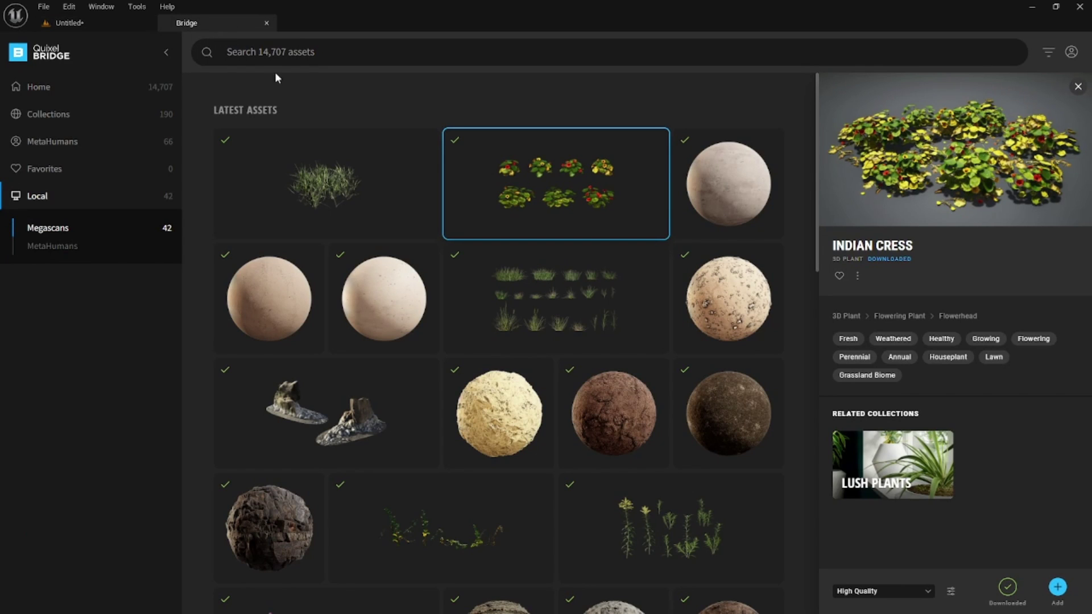
{"action": "left_click", "coordinate": [254, 50]}
{"action": "scroll", "coordinate": [350, 418], "scroll_direction": "down", "scroll_amount": 10}
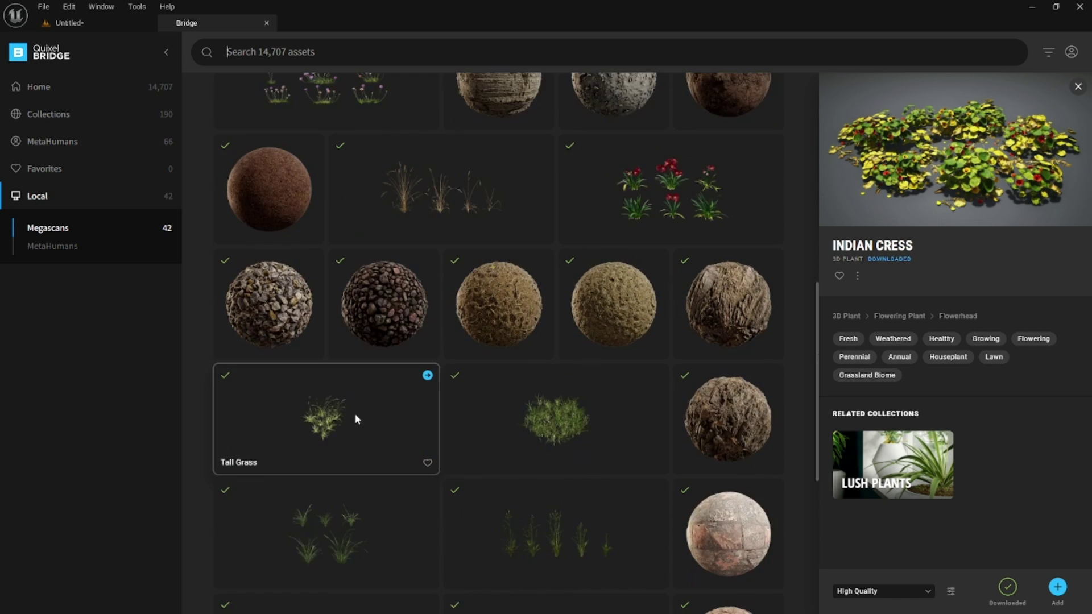
{"action": "scroll", "coordinate": [370, 412], "scroll_direction": "up", "scroll_amount": 10}
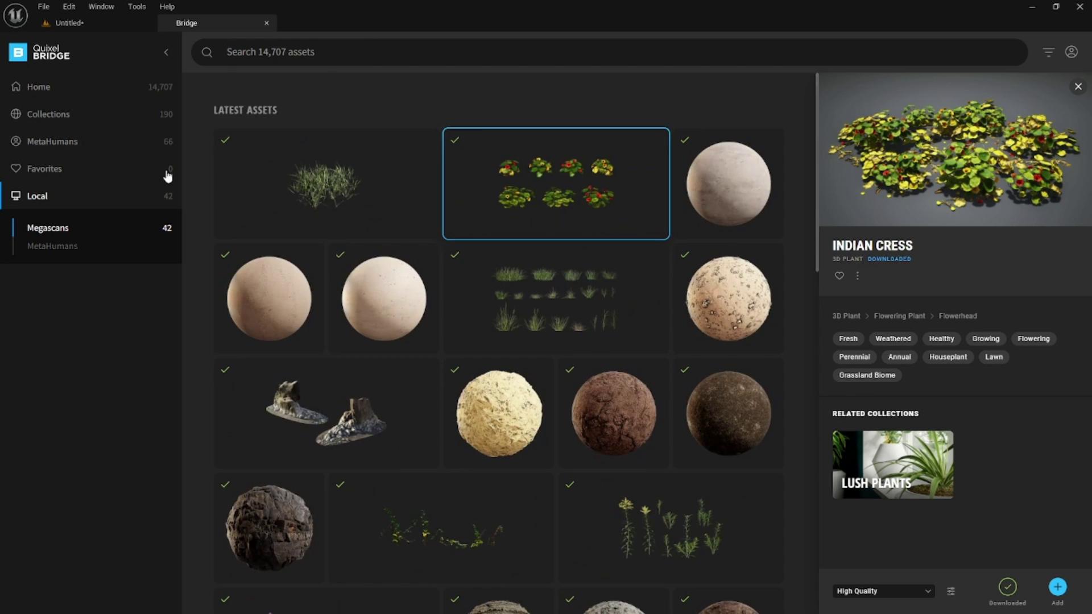
{"action": "left_click", "coordinate": [59, 84]}
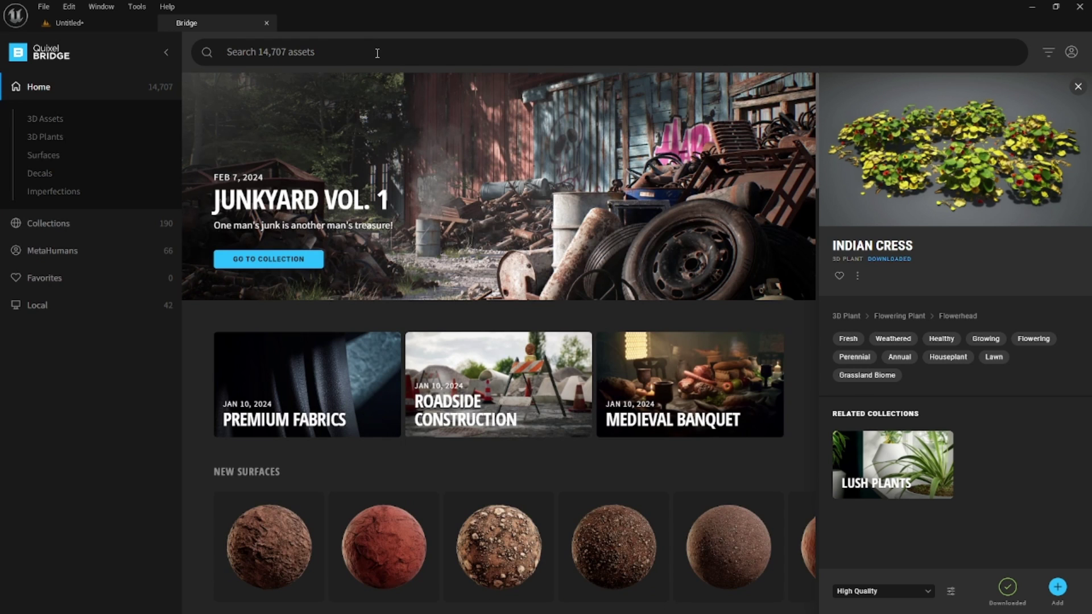
{"action": "left_click", "coordinate": [377, 53]}
{"action": "type", "text": "stat"}
{"action": "key", "text": "BackSpace"}
{"action": "key", "text": "BackSpace"}
{"action": "key", "text": "BackSpace"}
{"action": "key", "text": "BackSpace"}
{"action": "type", "text": "stump"}
{"action": "key", "text": "Return"}
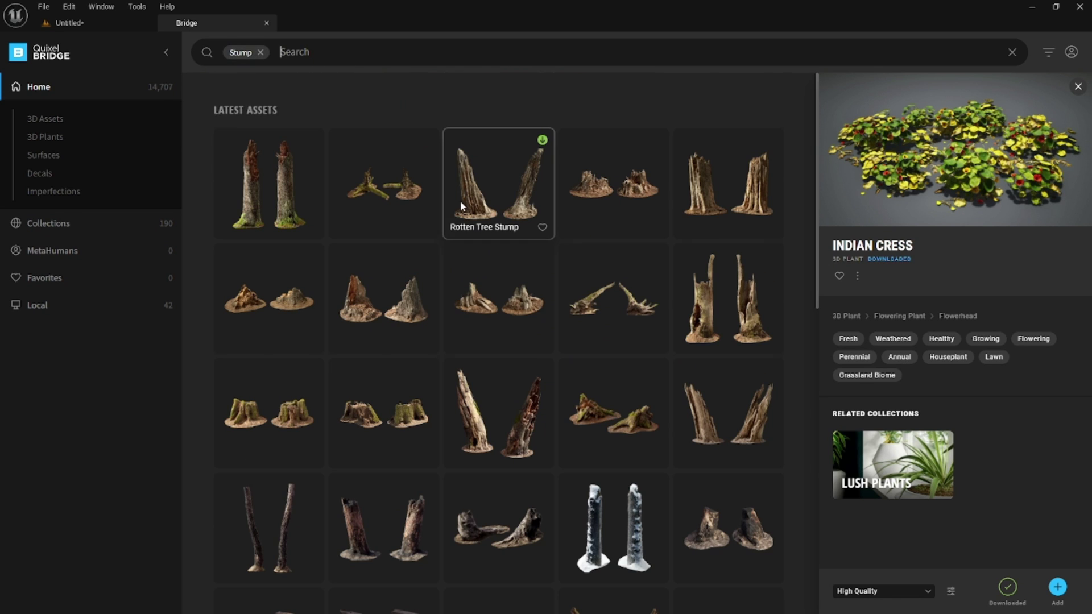
- Choose a Rotten Tree Stump from the stump results, download it in High Quality and add it to the project
{"action": "scroll", "coordinate": [461, 206], "scroll_direction": "down", "scroll_amount": 6}
{"action": "scroll", "coordinate": [459, 201], "scroll_direction": "down", "scroll_amount": 5}
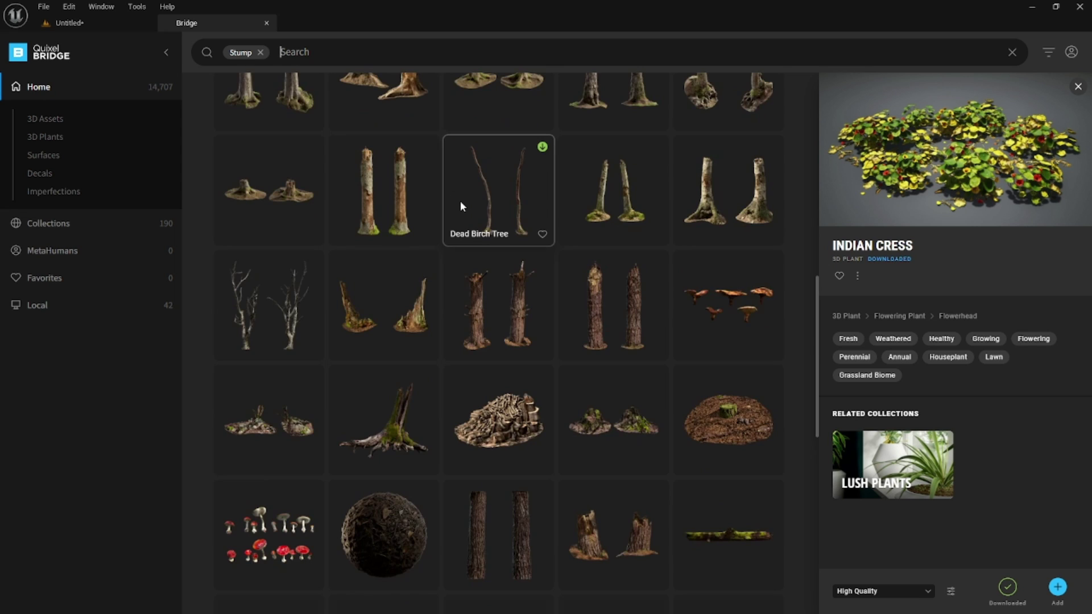
{"action": "scroll", "coordinate": [460, 200], "scroll_direction": "down", "scroll_amount": 5}
{"action": "scroll", "coordinate": [460, 202], "scroll_direction": "down", "scroll_amount": 5}
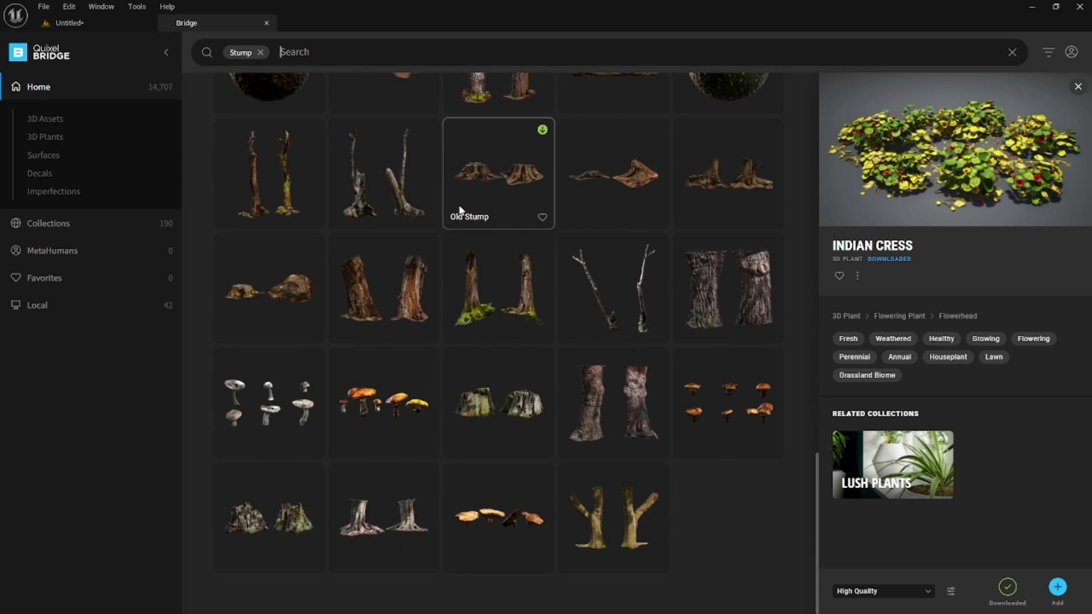
{"action": "scroll", "coordinate": [594, 390], "scroll_direction": "up", "scroll_amount": 20}
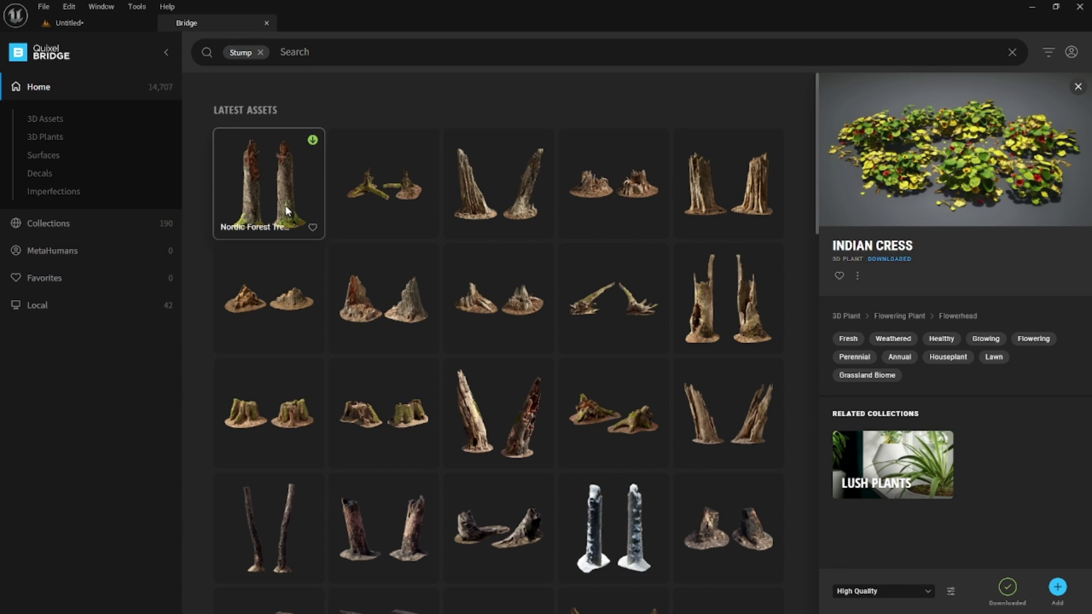
{"action": "left_click", "coordinate": [708, 179]}
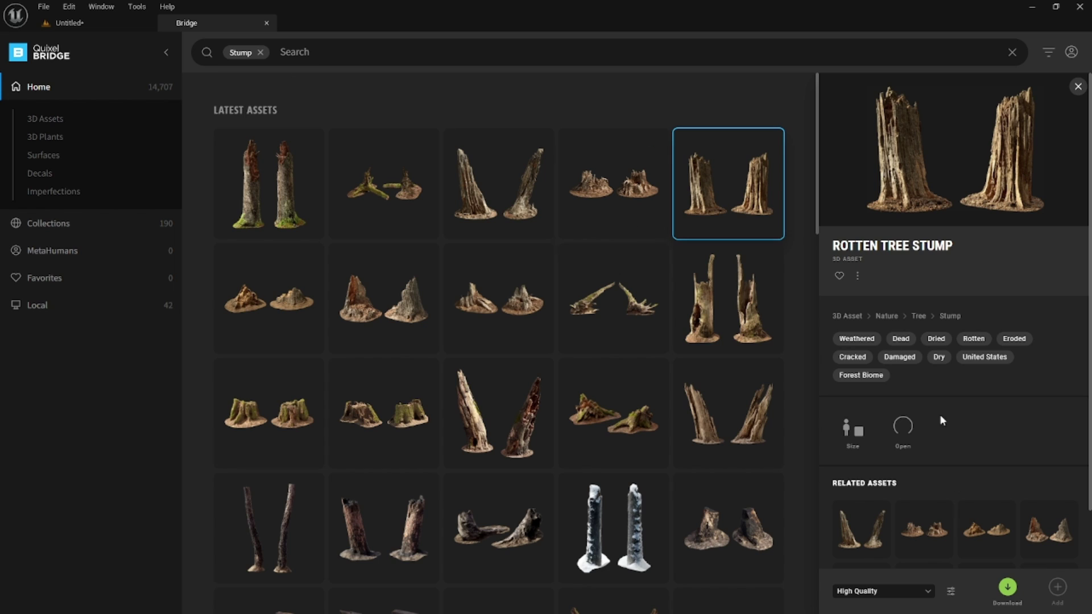
{"action": "left_click", "coordinate": [1007, 587]}
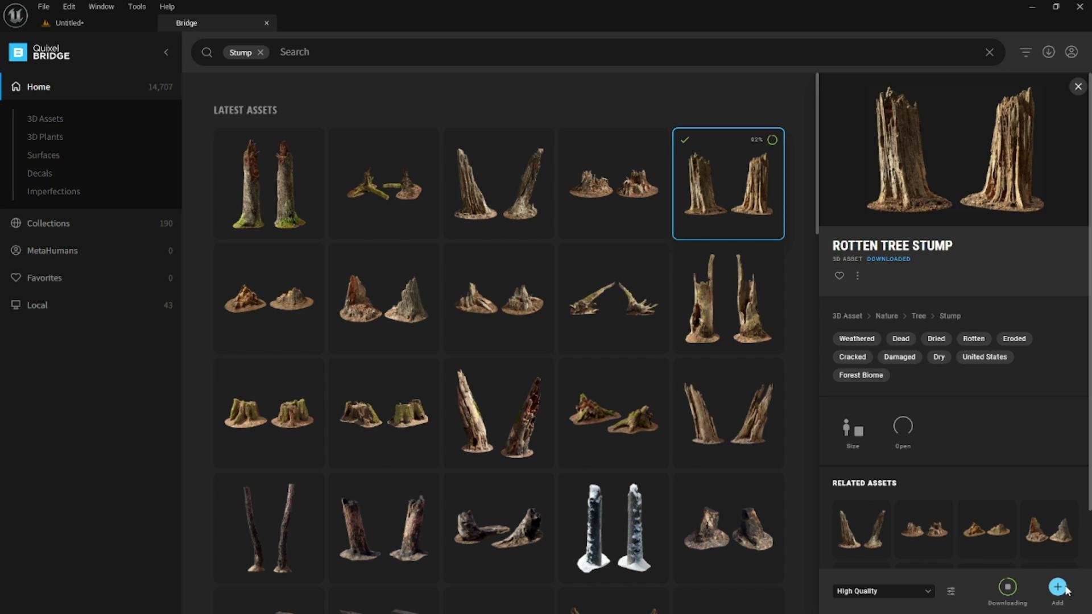
{"action": "left_click", "coordinate": [1058, 588]}
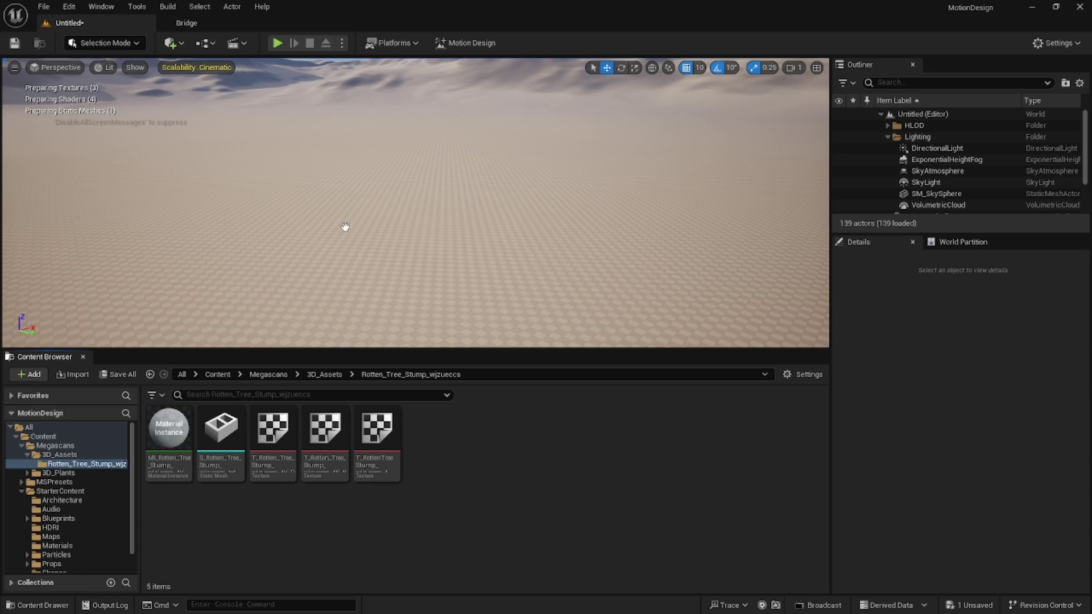
- Place the rotten tree stump mesh in the level and the three Grass Clumps meshes at its base
{"action": "left_click_drag", "start_coordinate": [227, 458], "coordinate": [403, 280]}
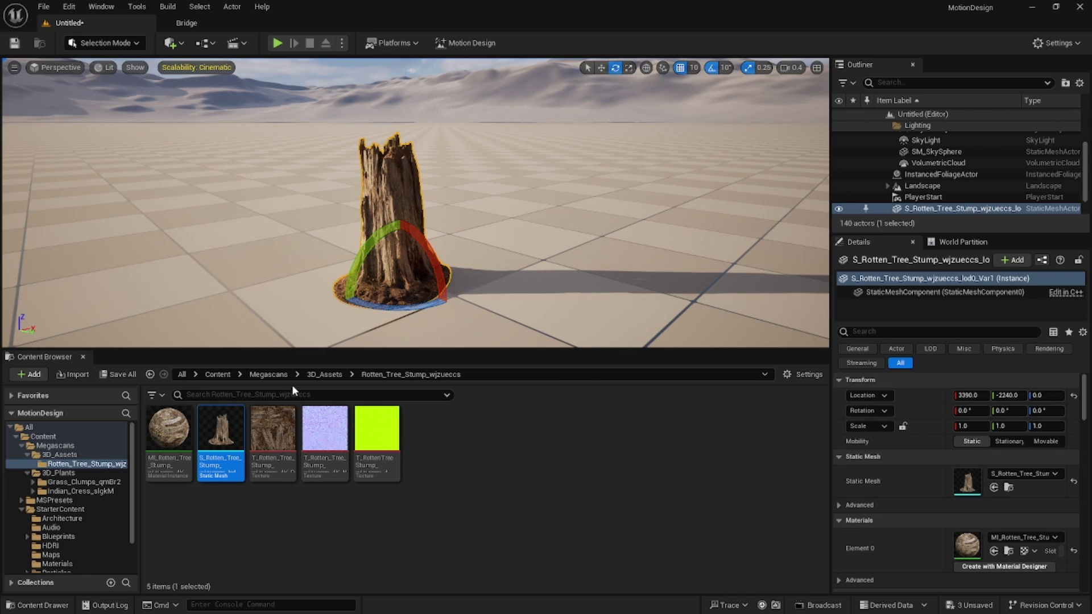
{"action": "left_click", "coordinate": [320, 375]}
{"action": "left_click", "coordinate": [254, 377]}
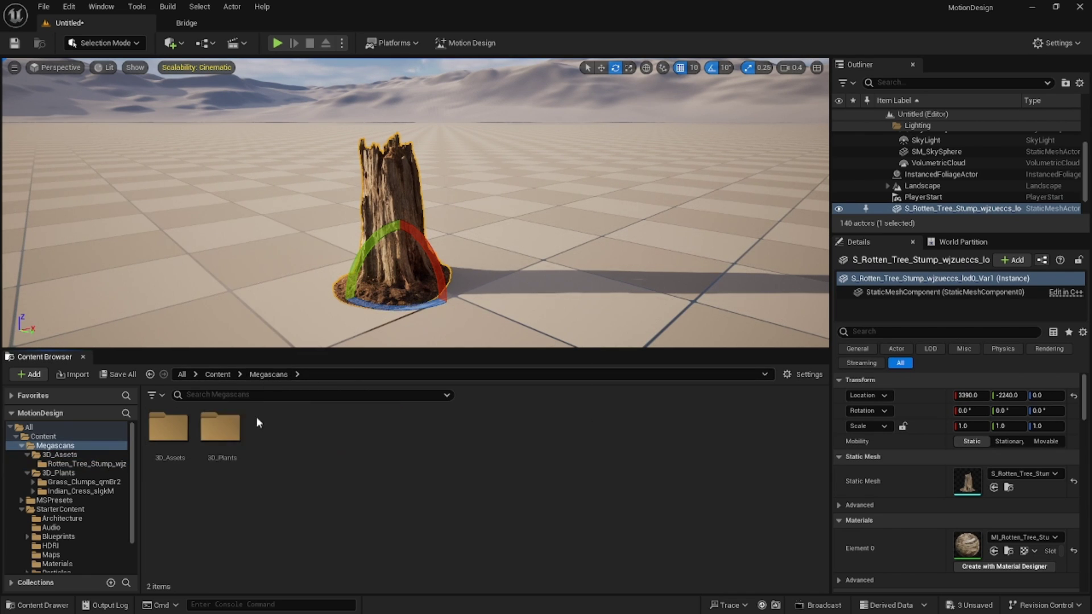
{"action": "left_click", "coordinate": [224, 433]}
{"action": "double_click", "coordinate": [222, 434]}
{"action": "double_click", "coordinate": [168, 428]}
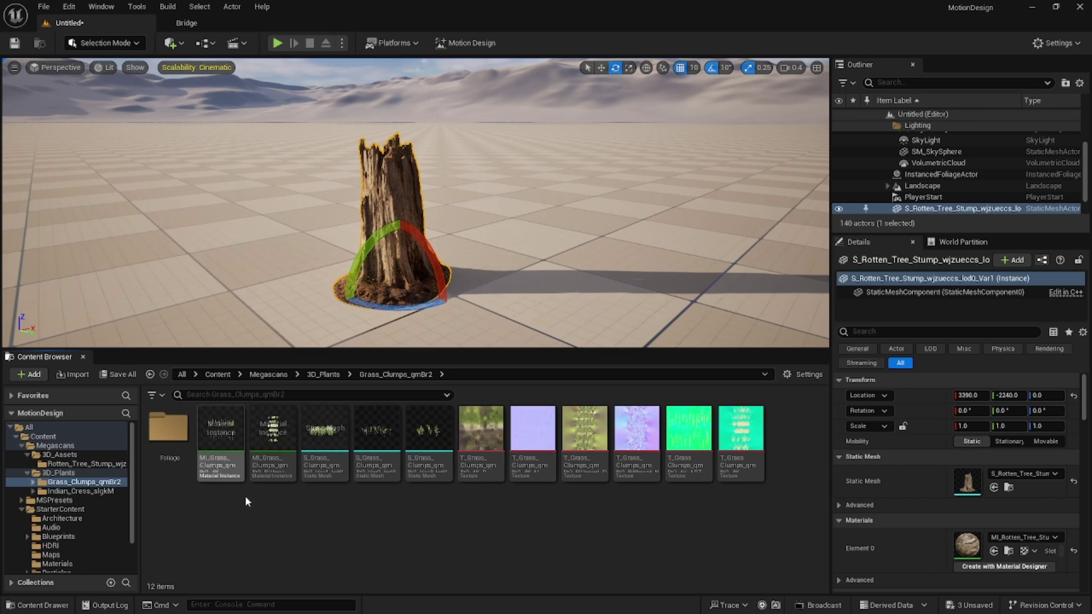
{"action": "left_click", "coordinate": [324, 435]}
{"action": "left_click", "coordinate": [427, 439], "text": "shift"}
{"action": "left_click_drag", "start_coordinate": [427, 439], "coordinate": [390, 284]}
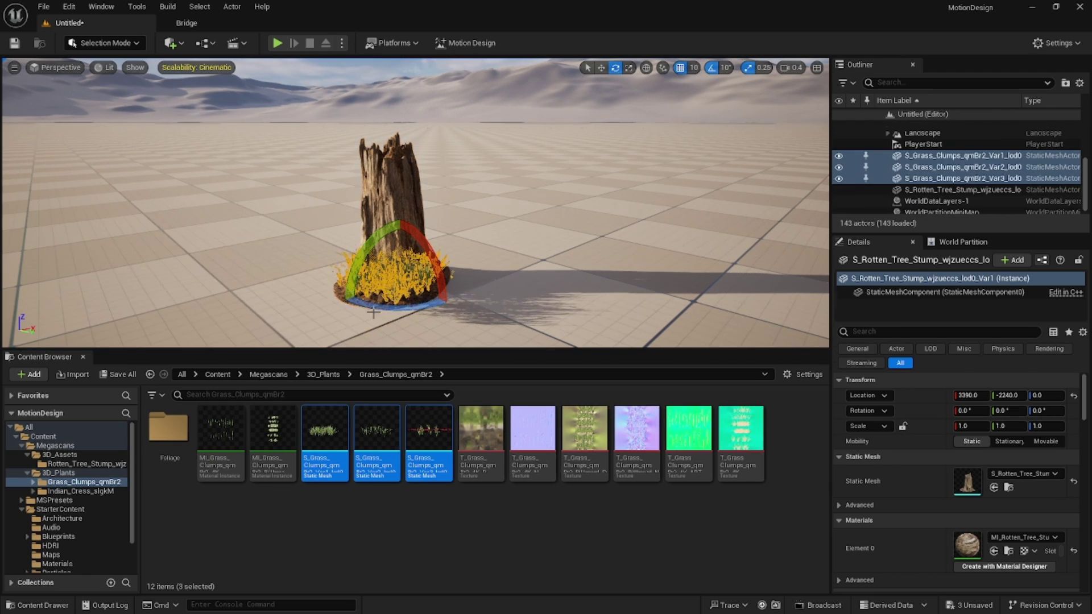
- Place three flowering Indian Cress meshes, Var4, Var7 and Var10, at the base of the stump
{"action": "left_click", "coordinate": [325, 374]}
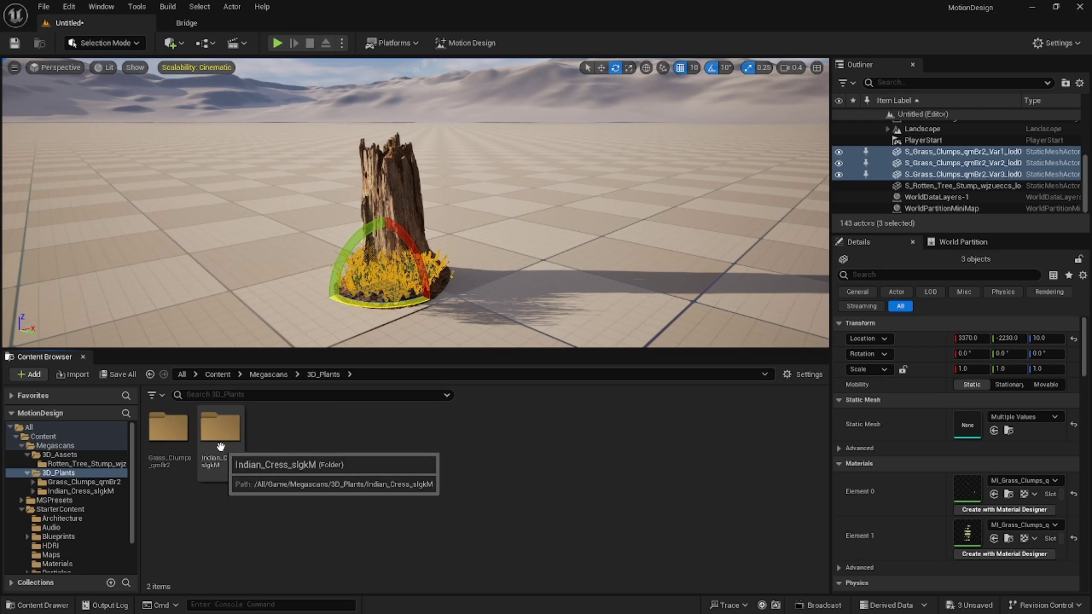
{"action": "double_click", "coordinate": [221, 447]}
{"action": "left_click", "coordinate": [324, 449]}
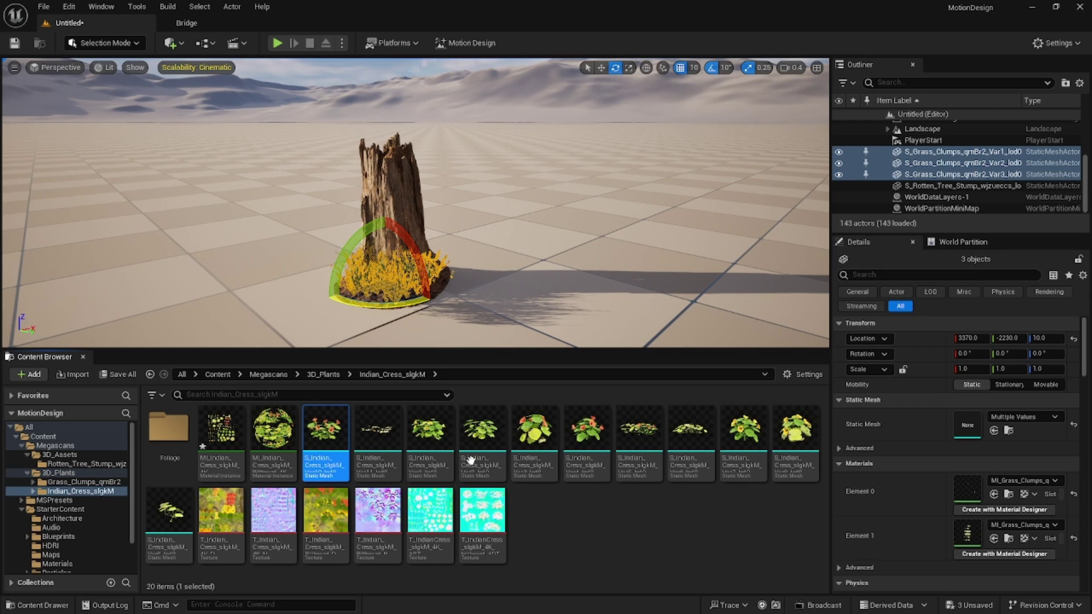
{"action": "left_click", "coordinate": [586, 449], "text": "ctrl"}
{"action": "left_click", "coordinate": [744, 449], "text": "ctrl"}
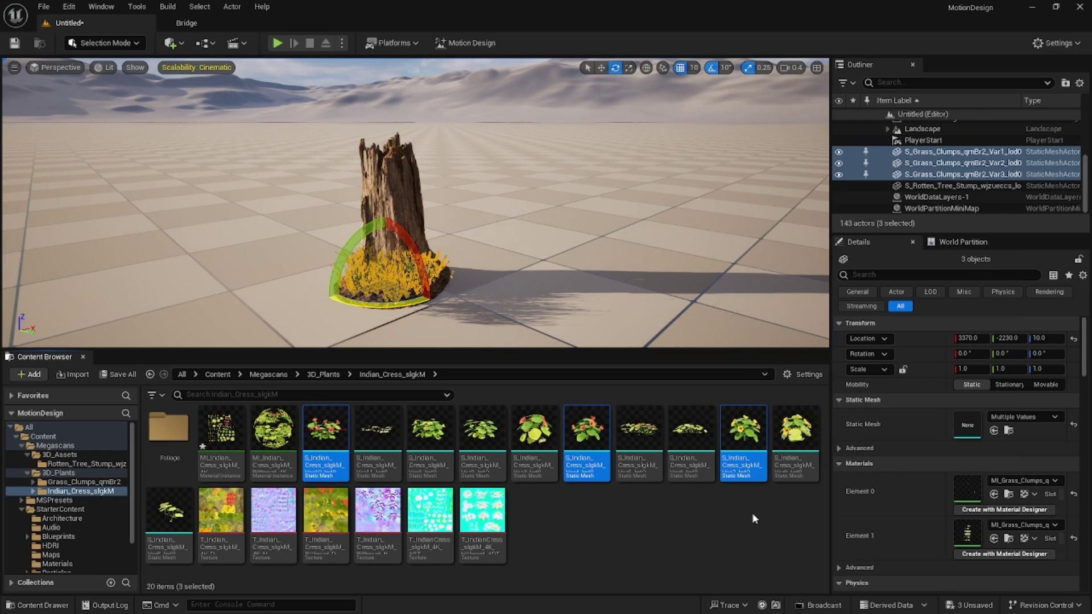
{"action": "left_click_drag", "start_coordinate": [586, 439], "coordinate": [394, 293]}
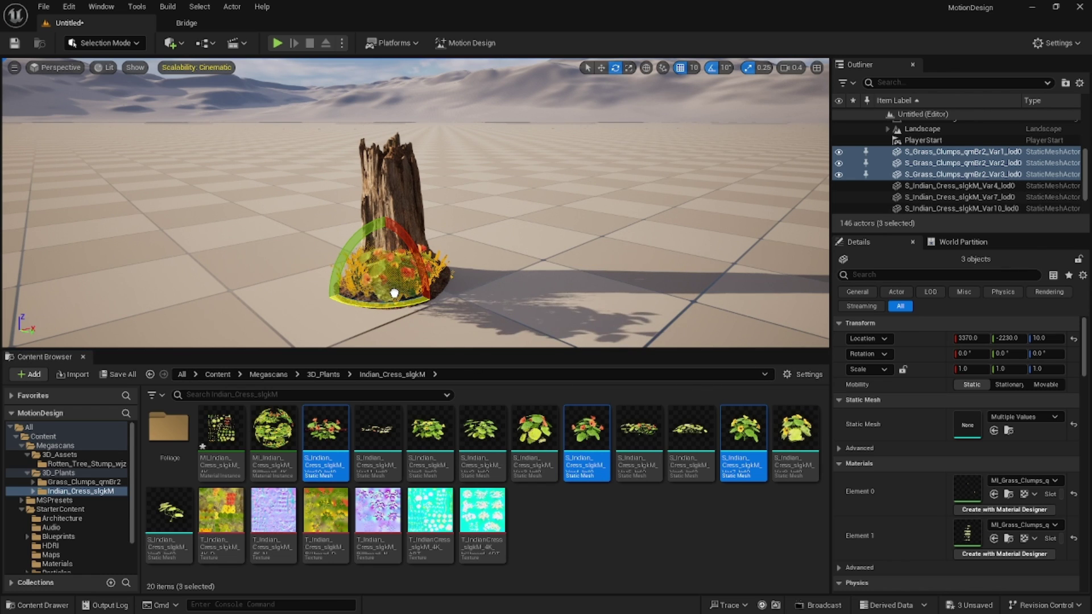
- Scale the three grass and three Indian Cress actors to 0.4 on all axes and set their mobility to Movable
{"action": "left_click", "coordinate": [933, 154], "text": "shift"}
{"action": "scroll", "coordinate": [933, 161], "scroll_direction": "down", "scroll_amount": 1}
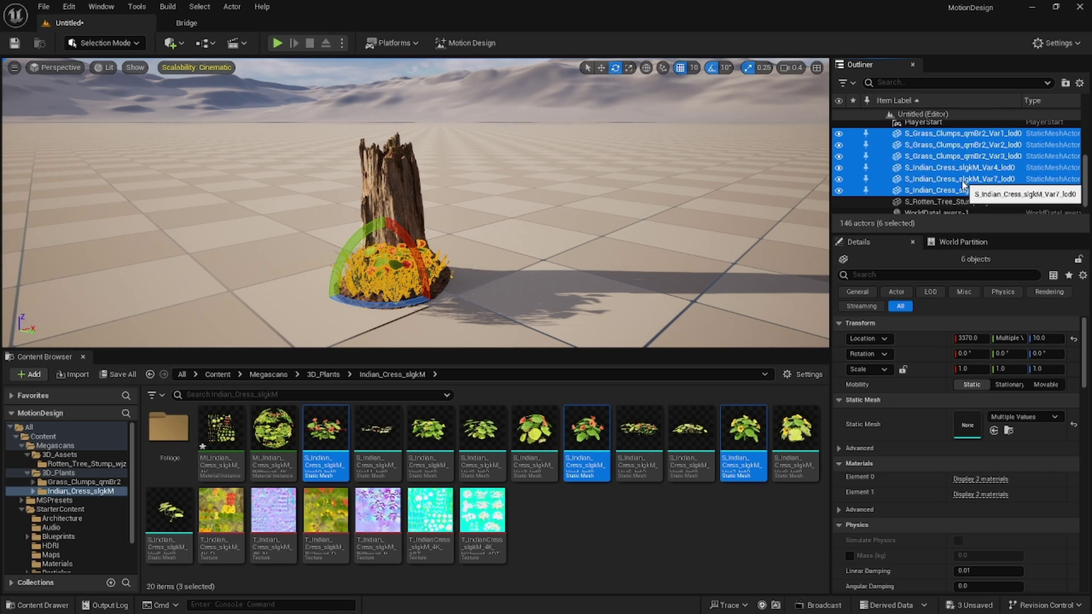
{"action": "left_click", "coordinate": [972, 369]}
{"action": "type", "text": "0.2"}
{"action": "key", "text": "Return"}
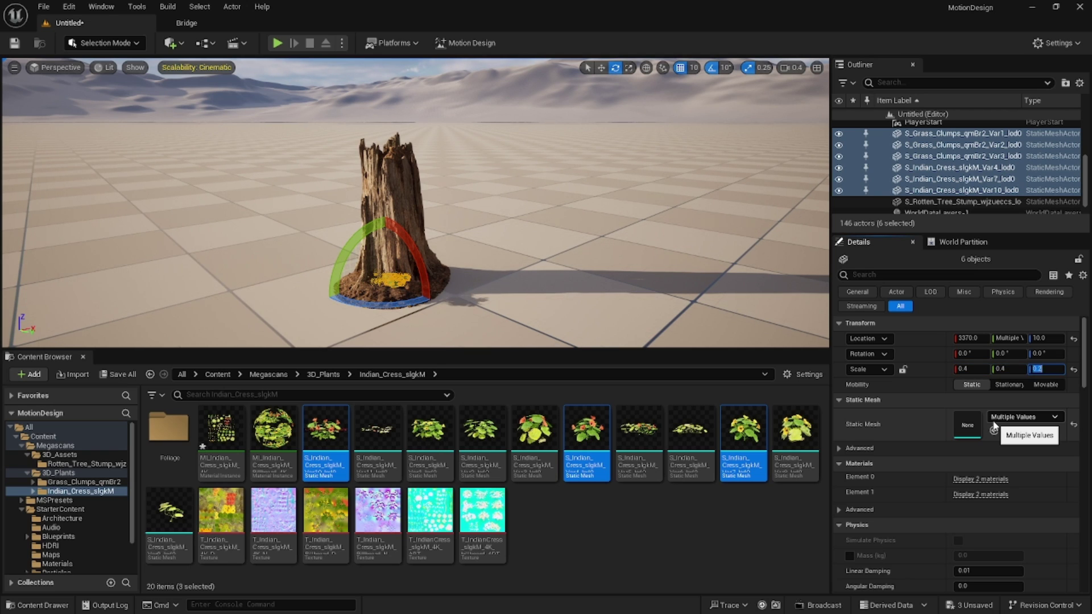
{"action": "left_click", "coordinate": [1047, 385]}
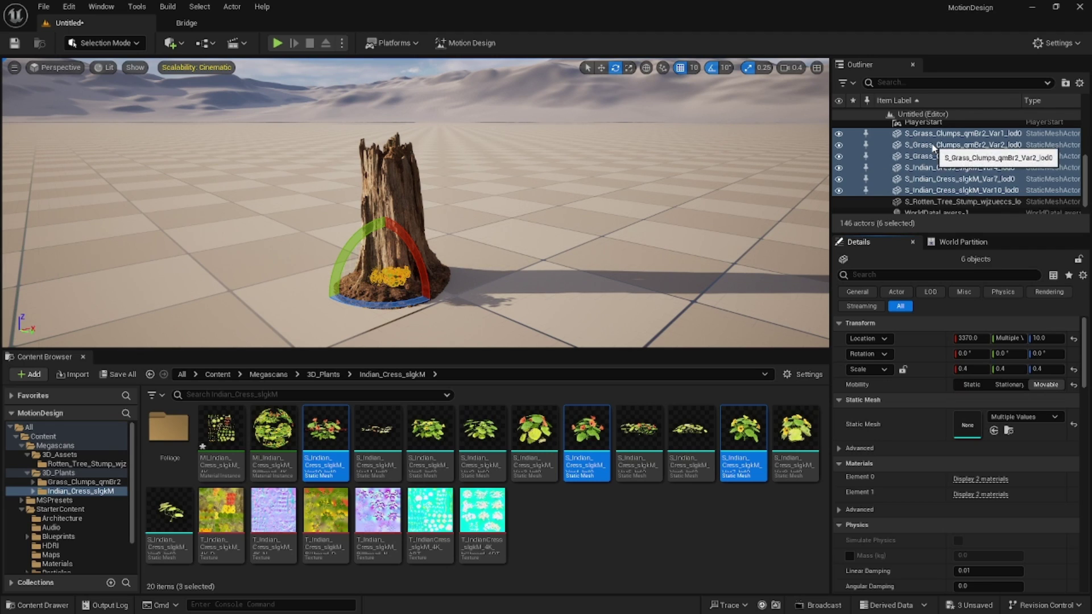
- Try attaching the six plant actors to the rotten tree stump, and undo the attachment
{"action": "right_click", "coordinate": [914, 165]}
{"action": "mouse_move", "coordinate": [978, 435]}
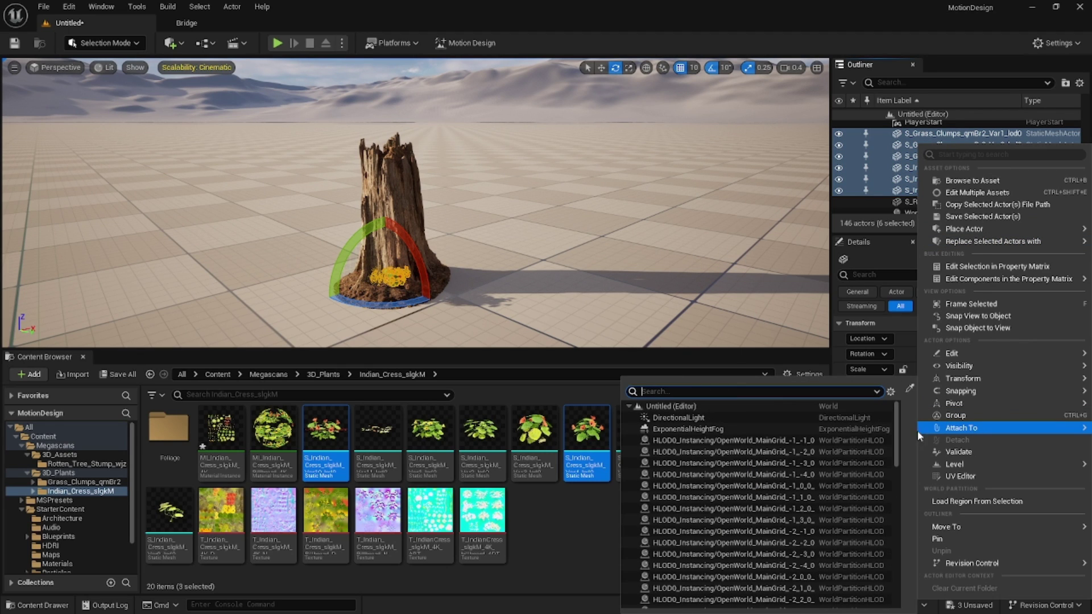
{"action": "type", "text": "tree"}
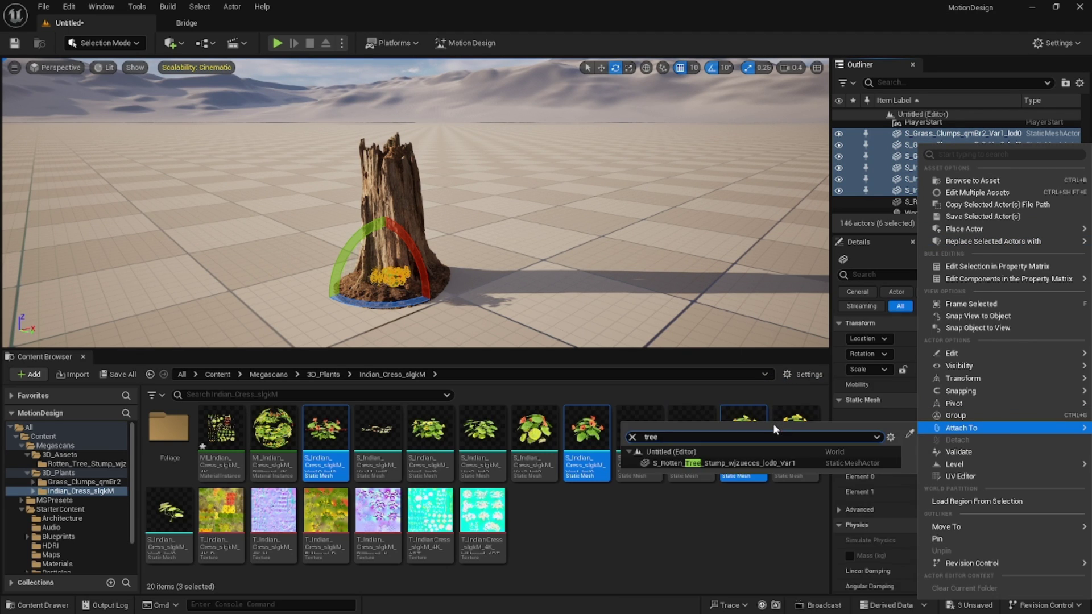
{"action": "left_click", "coordinate": [710, 464]}
{"action": "left_click", "coordinate": [709, 463]}
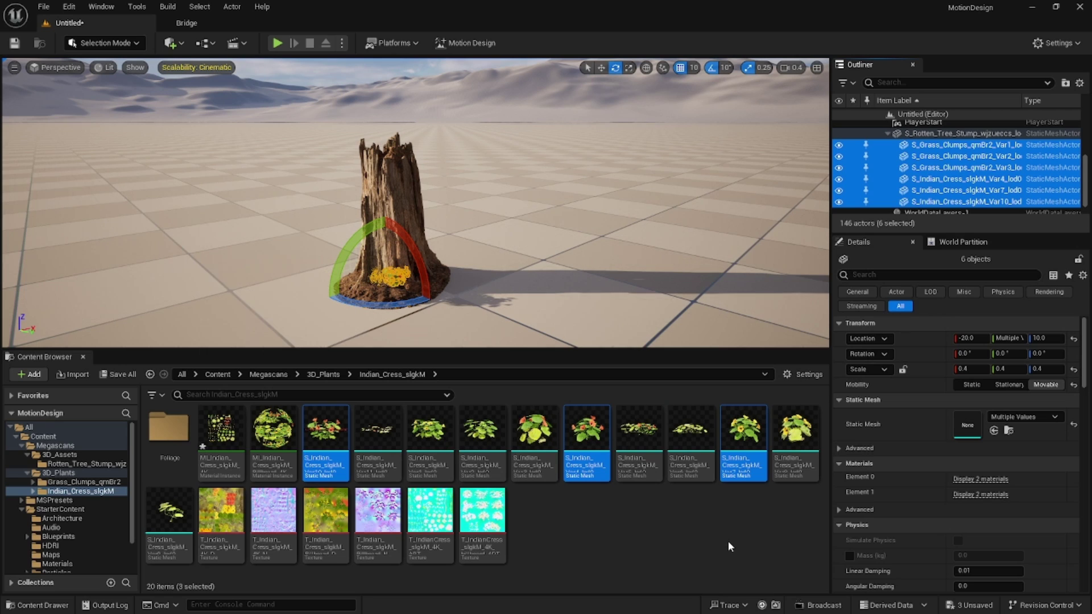
{"action": "key", "text": "ctrl+z"}
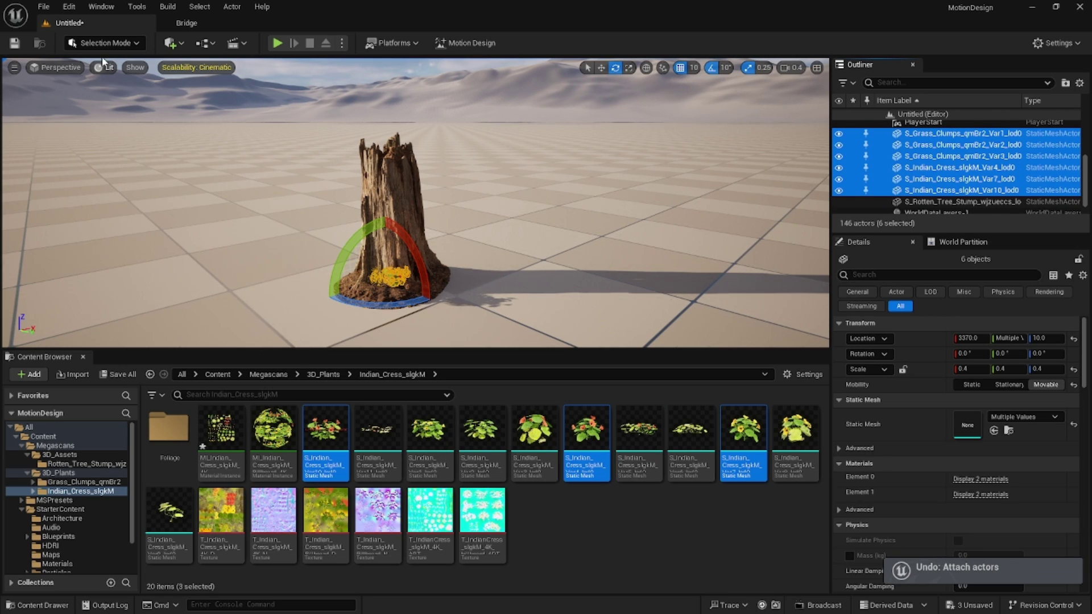
- Switch to Motion Design mode and place a Cloner Actor in the level beside the stump
{"action": "left_click", "coordinate": [121, 43]}
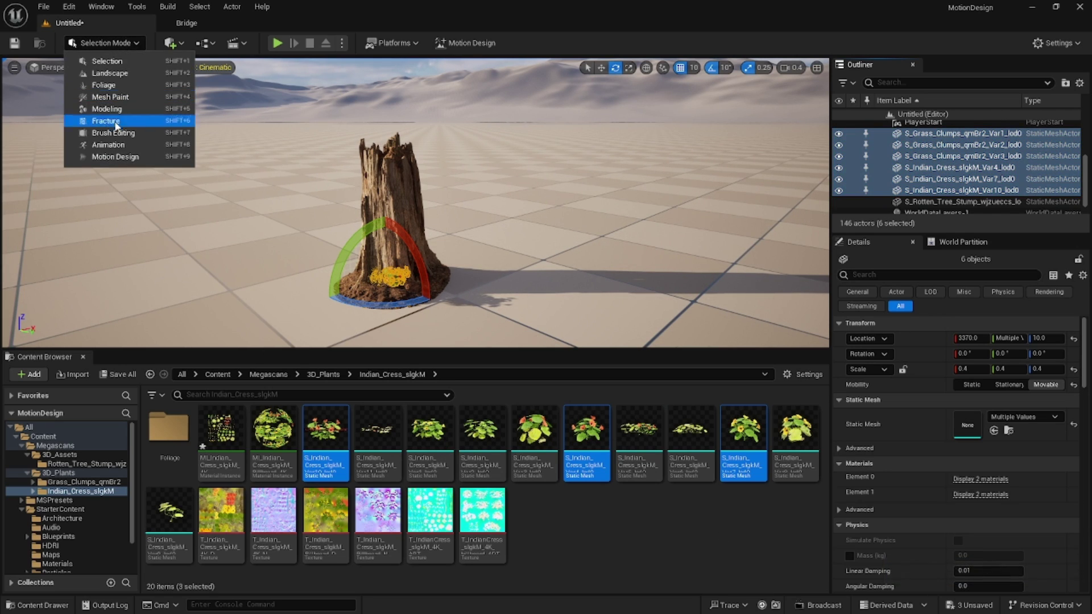
{"action": "left_click", "coordinate": [130, 160]}
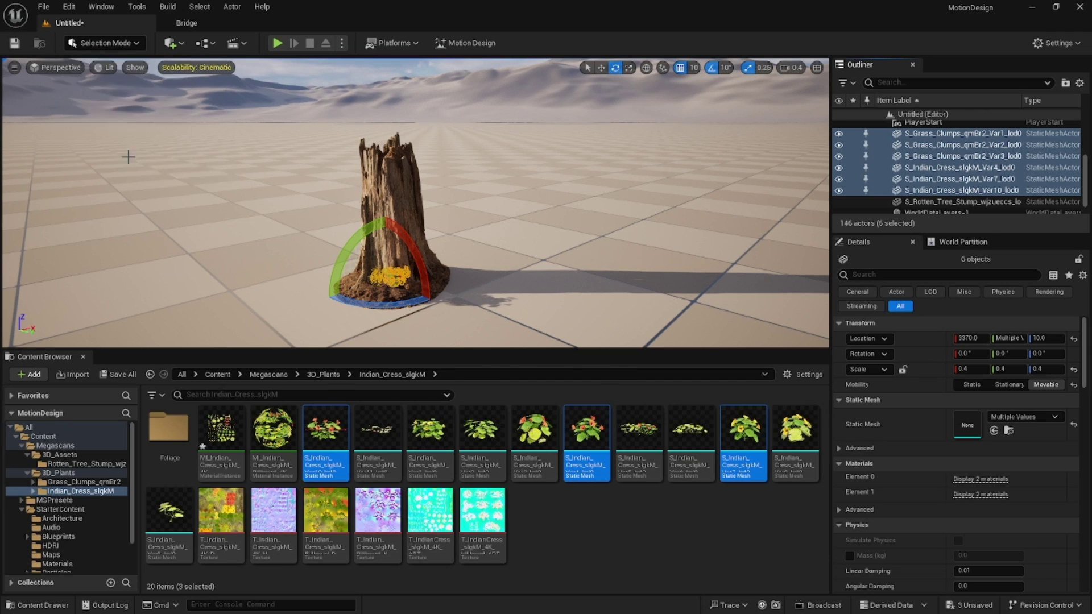
{"action": "left_click", "coordinate": [18, 145]}
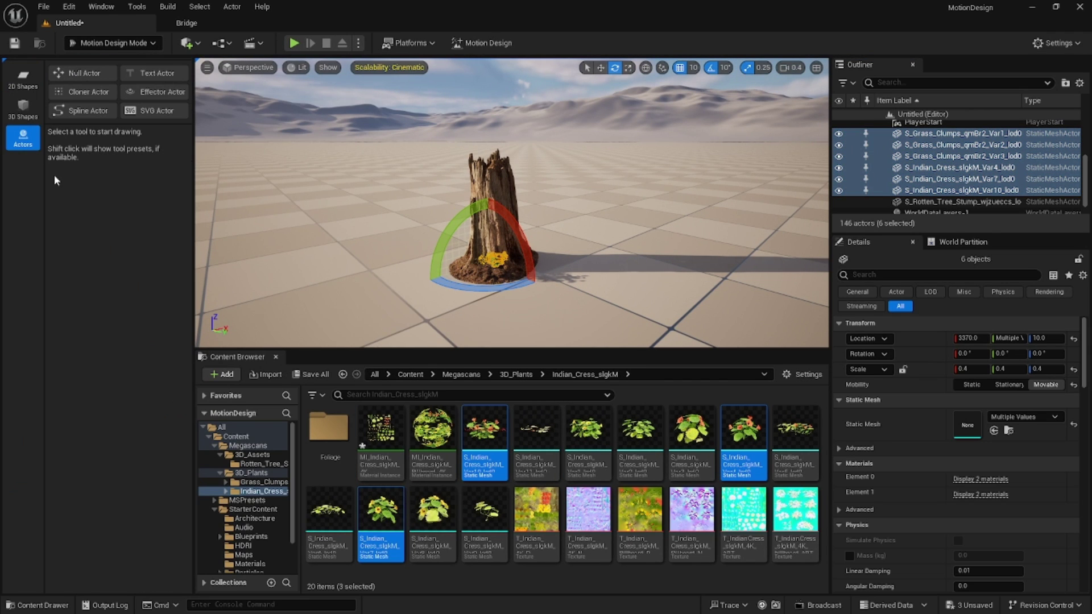
{"action": "left_click", "coordinate": [83, 96]}
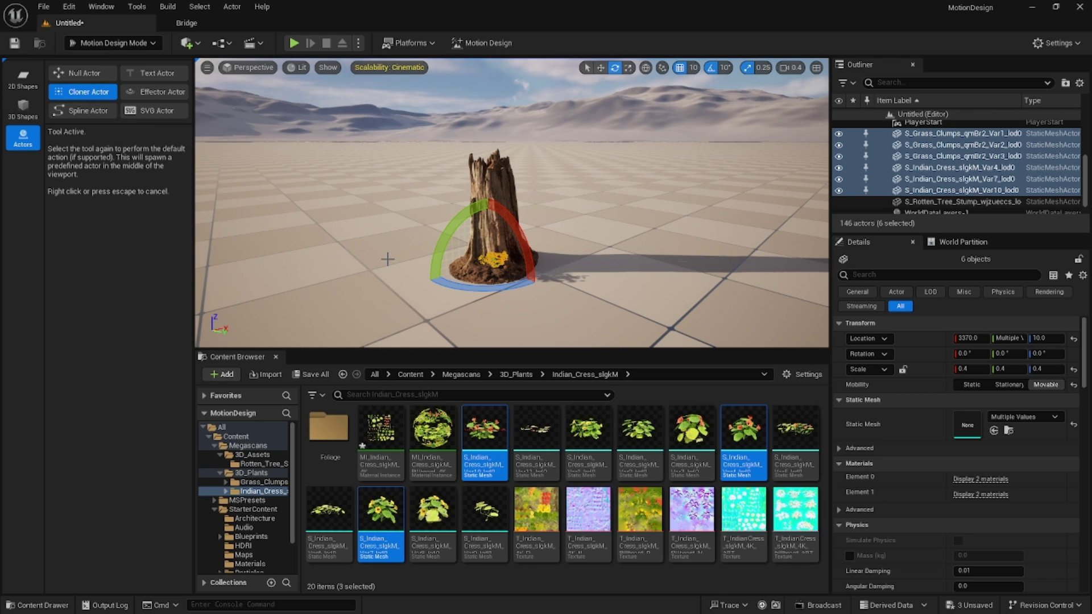
{"action": "left_click", "coordinate": [317, 229]}
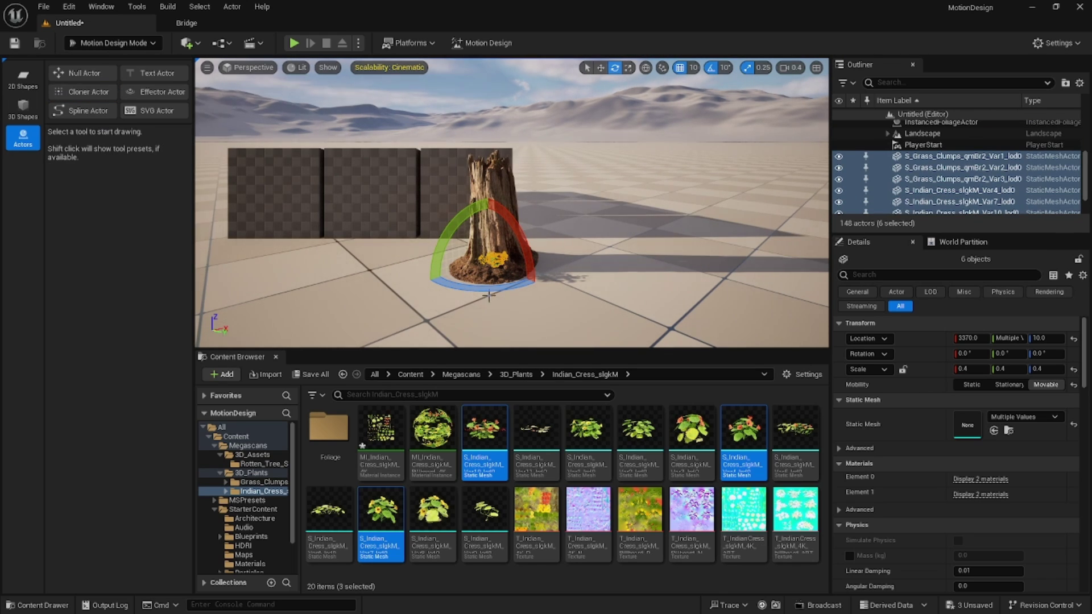
- Move the new cloner over to the tree stump, to about X 3433, Y -2303, Z 14.5
{"action": "left_click", "coordinate": [340, 185]}
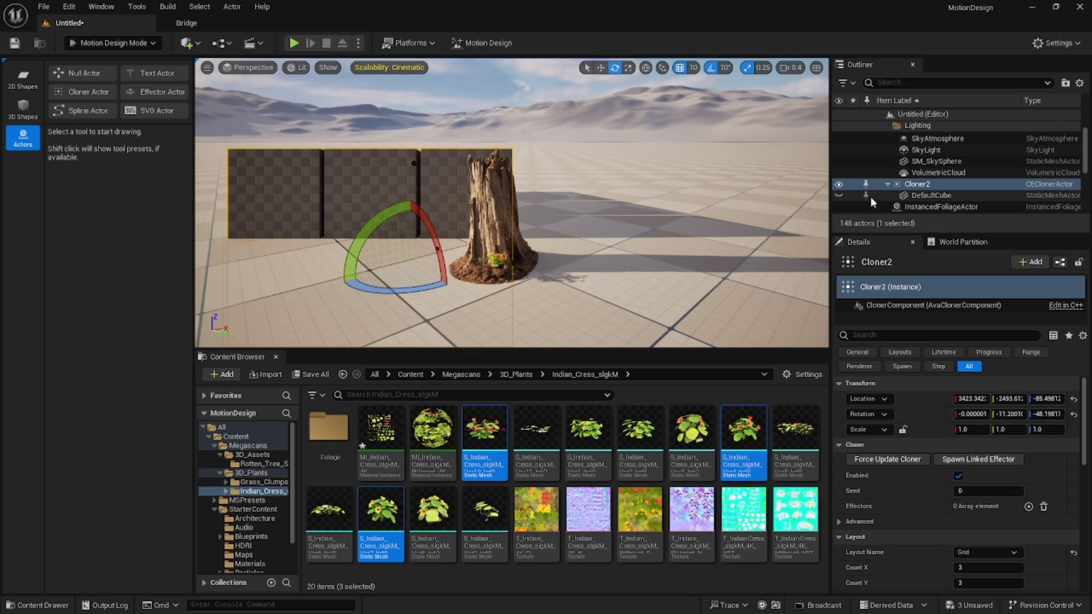
{"action": "key", "text": "w"}
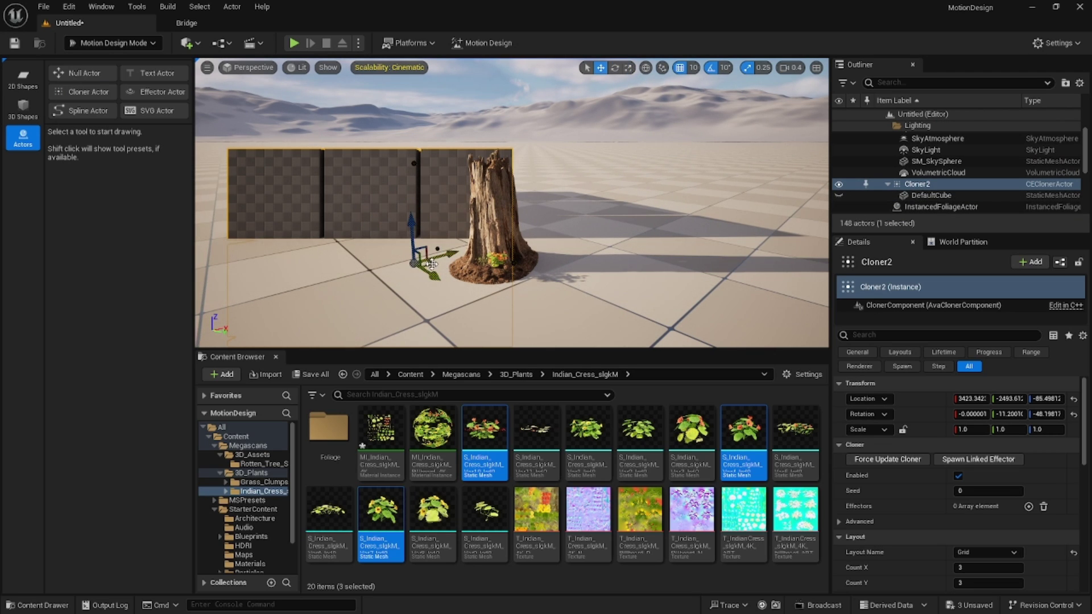
{"action": "left_click_drag", "start_coordinate": [432, 263], "coordinate": [497, 183]}
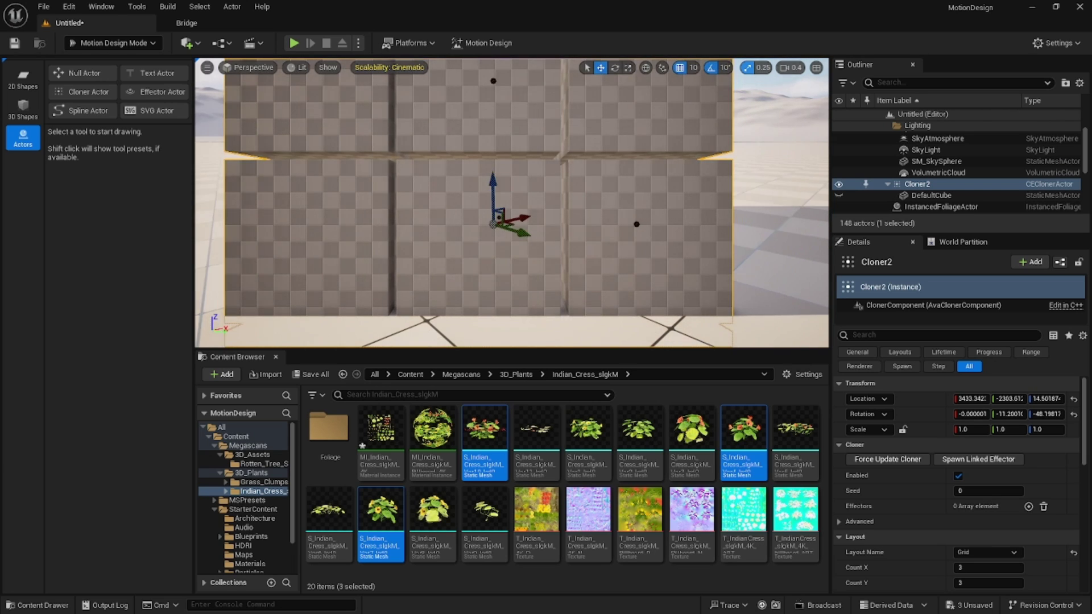
{"action": "right_click_drag", "start_coordinate": [586, 243], "coordinate": [626, 242]}
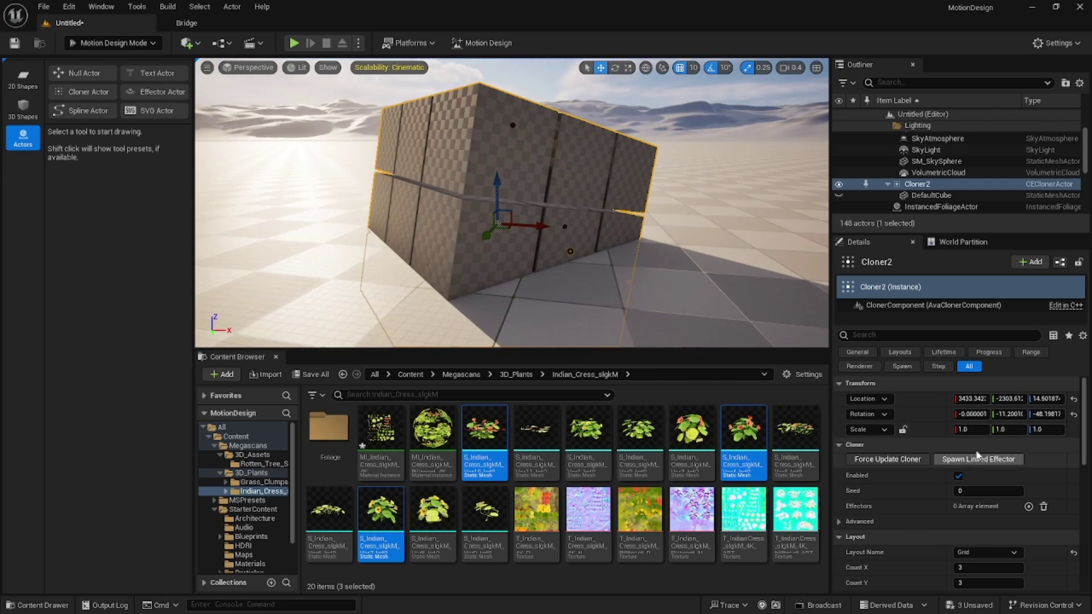
- Set the cloner's rotation to 0 on all three axes
{"action": "left_click", "coordinate": [972, 414]}
{"action": "type", "text": "0"}
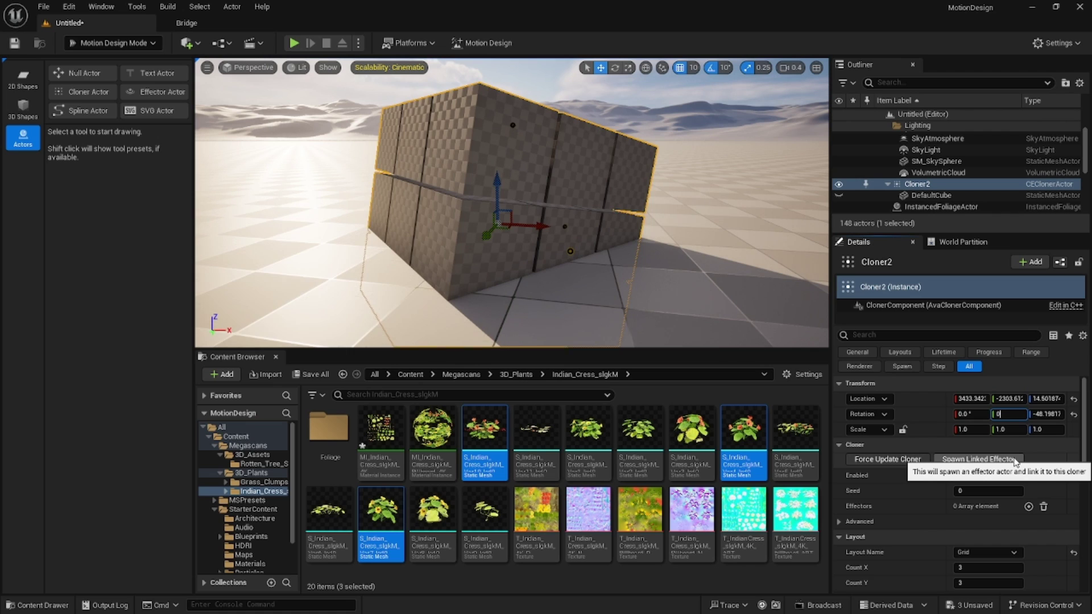
{"action": "key", "text": "Tab"}
{"action": "type", "text": "0"}
{"action": "key", "text": "Return"}
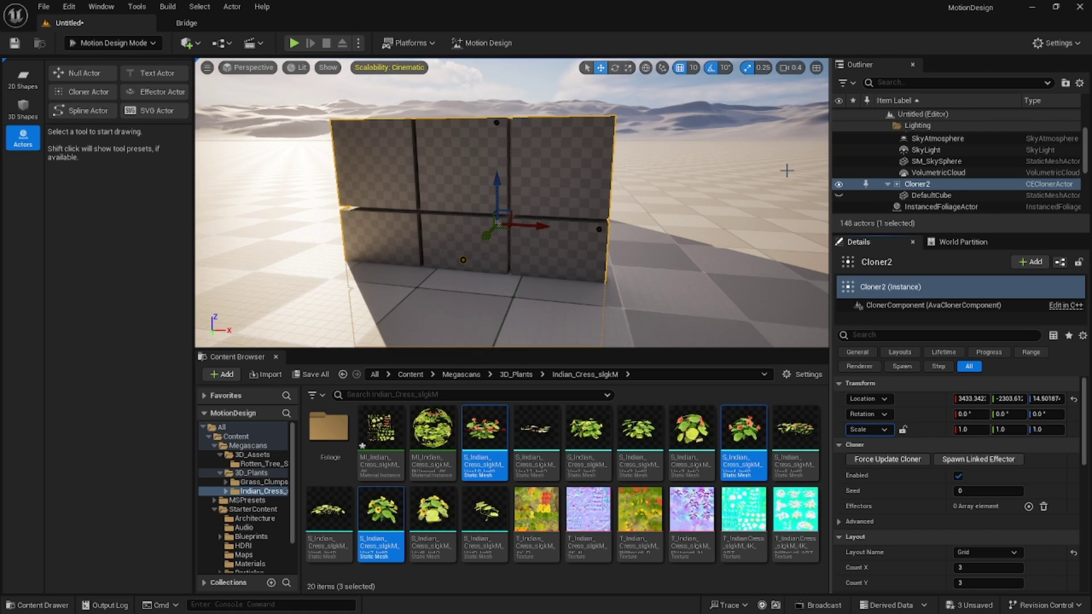
- Shift the cloner about 30 units along X and raise it about 50 units
{"action": "left_click_drag", "start_coordinate": [536, 227], "coordinate": [558, 229]}
{"action": "left_click_drag", "start_coordinate": [520, 183], "coordinate": [518, 152]}
{"action": "right_click_drag", "start_coordinate": [519, 152], "coordinate": [620, 171]}
{"action": "left_click_drag", "start_coordinate": [518, 153], "coordinate": [558, 165], "text": "alt"}
{"action": "right_click_drag", "start_coordinate": [495, 165], "coordinate": [489, 168]}
{"action": "scroll", "coordinate": [949, 178], "scroll_direction": "down", "scroll_amount": 3}
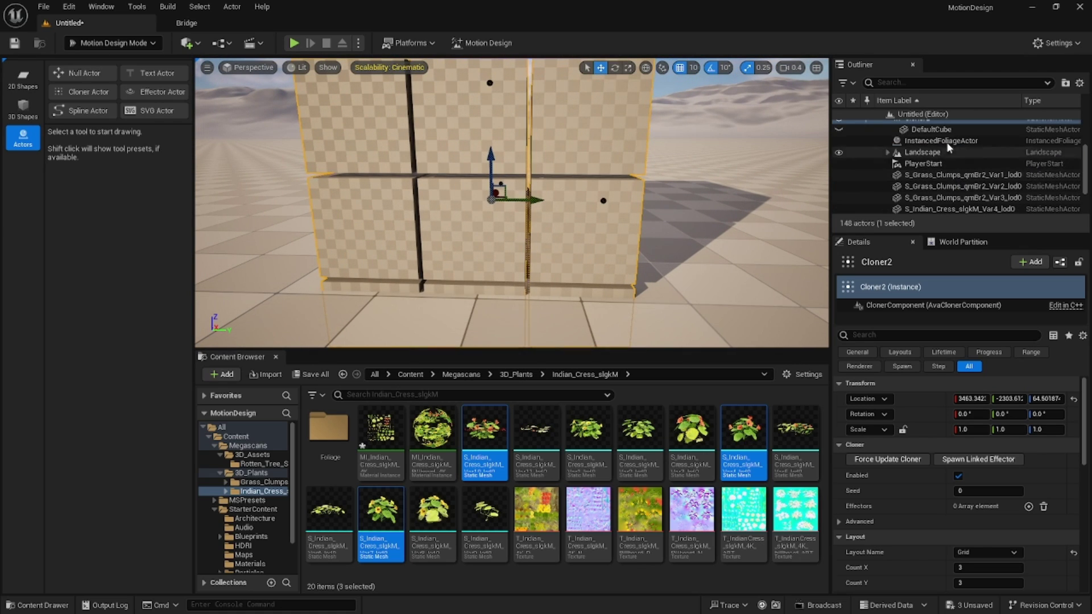
{"action": "left_click", "coordinate": [960, 175]}
{"action": "scroll", "coordinate": [959, 181], "scroll_direction": "down", "scroll_amount": 3}
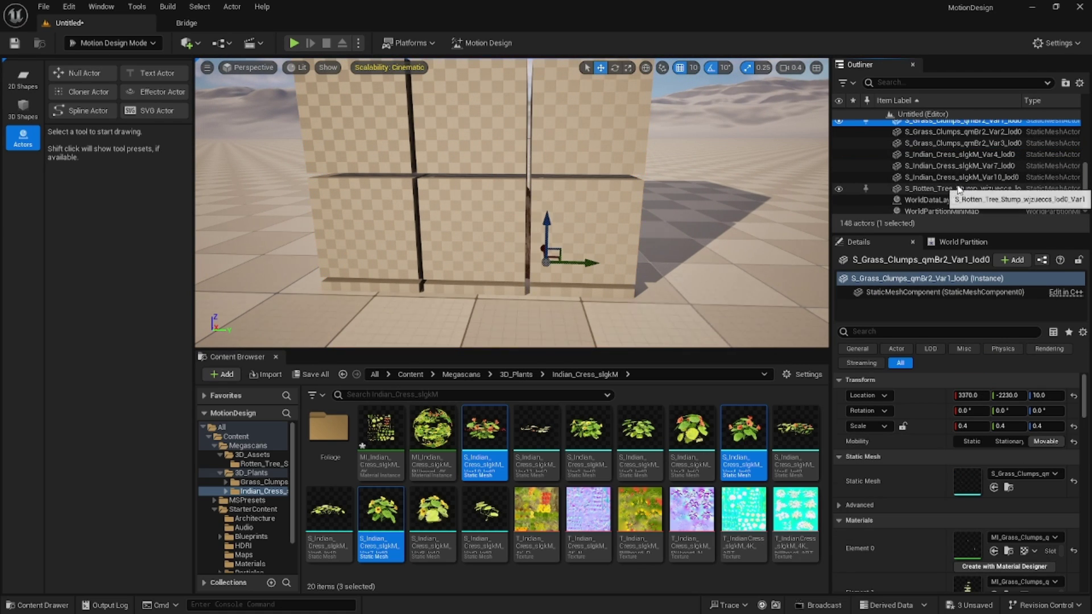
{"action": "left_click", "coordinate": [936, 180], "text": "shift"}
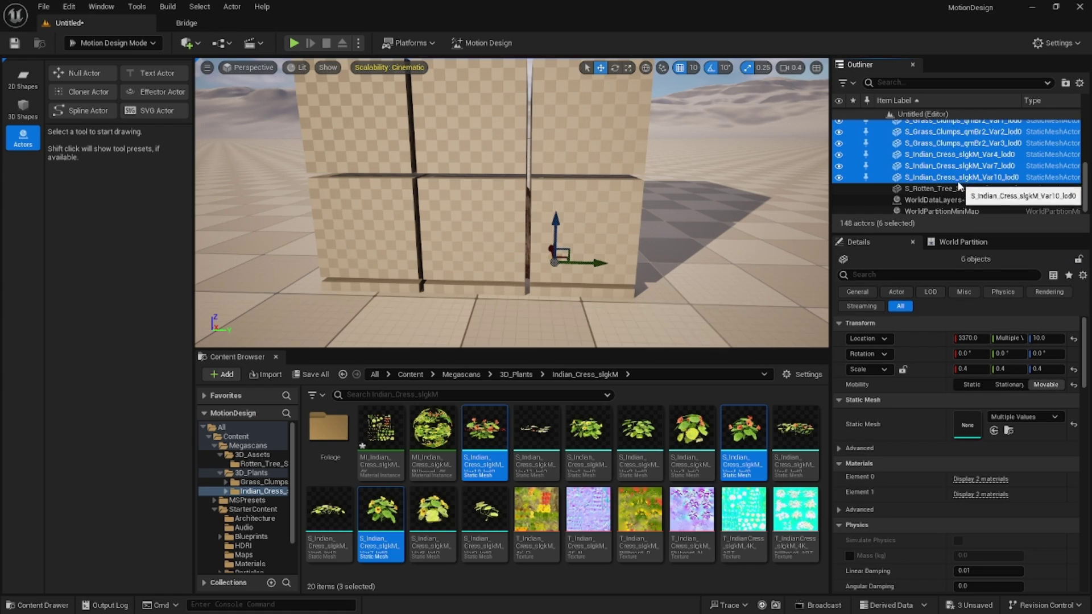
- Delete the DefaultCube child from Cloner2, accepting the broken reference
{"action": "scroll", "coordinate": [954, 191], "scroll_direction": "up", "scroll_amount": 3}
{"action": "scroll", "coordinate": [939, 199], "scroll_direction": "up", "scroll_amount": 2}
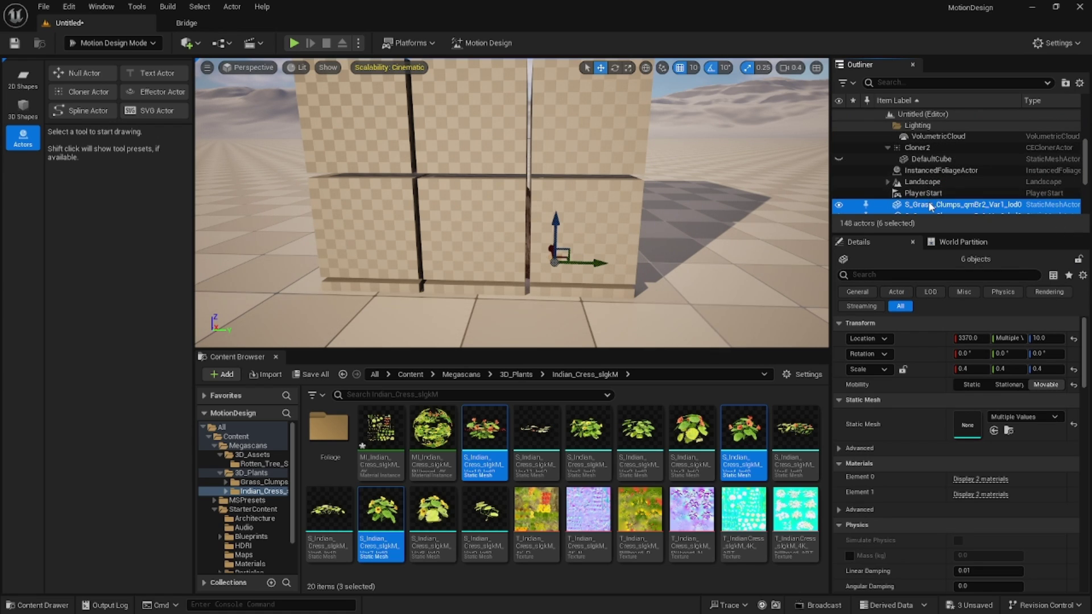
{"action": "left_click", "coordinate": [930, 161]}
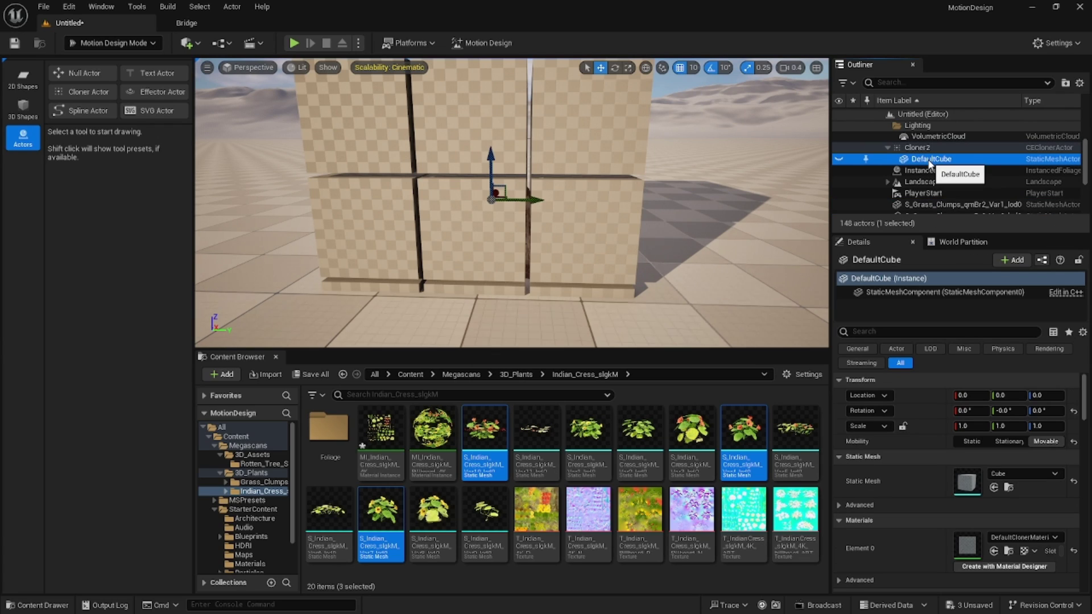
{"action": "key", "text": "Delete"}
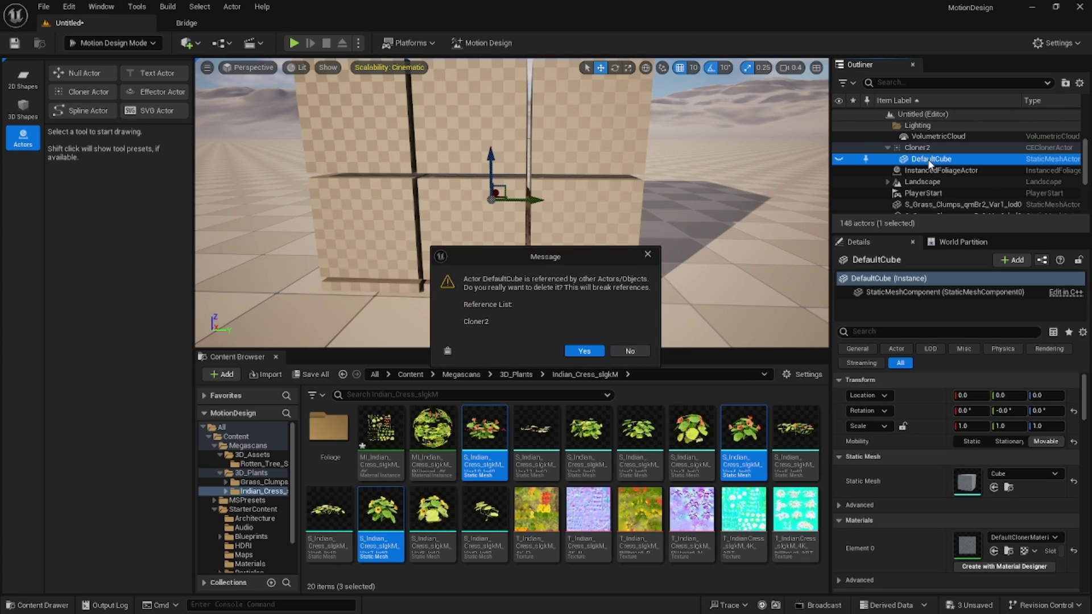
{"action": "left_click", "coordinate": [585, 351]}
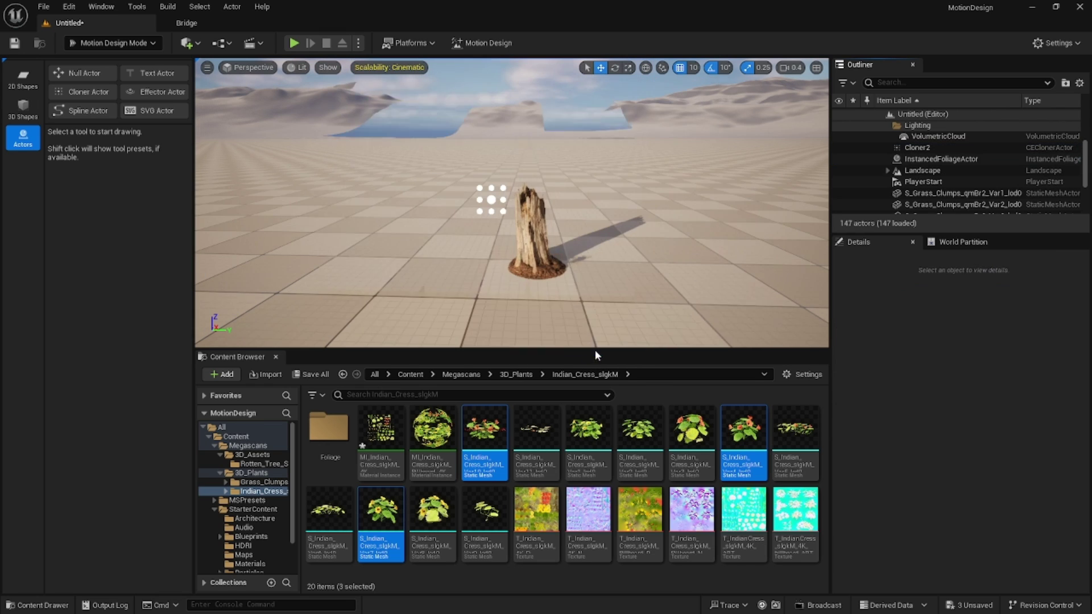
- Select the three grass clump actors and the three Indian Cress actors together
{"action": "left_click", "coordinate": [970, 194]}
{"action": "scroll", "coordinate": [971, 195], "scroll_direction": "down", "scroll_amount": 2}
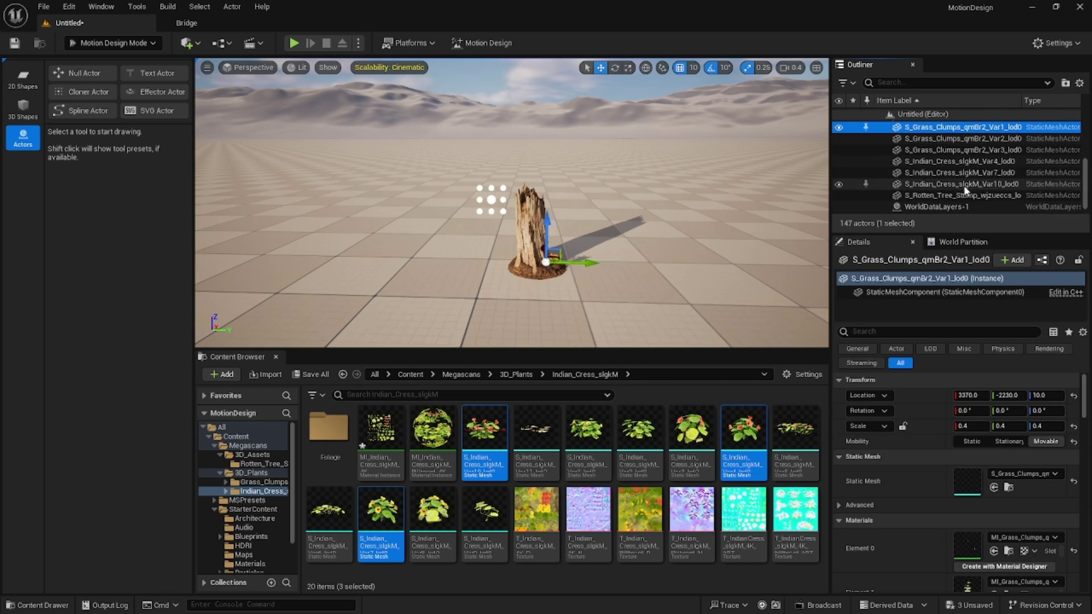
{"action": "left_click", "coordinate": [965, 187], "text": "shift"}
{"action": "right_click", "coordinate": [965, 187]}
{"action": "mouse_move", "coordinate": [838, 480]}
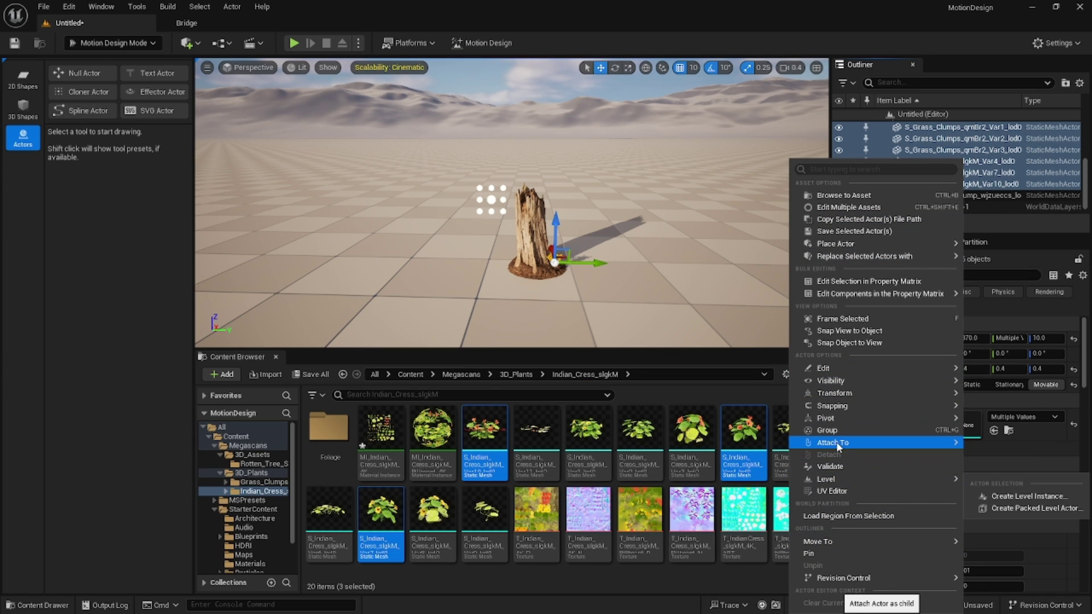
{"action": "mouse_move", "coordinate": [835, 447]}
{"action": "type", "text": "tree"}
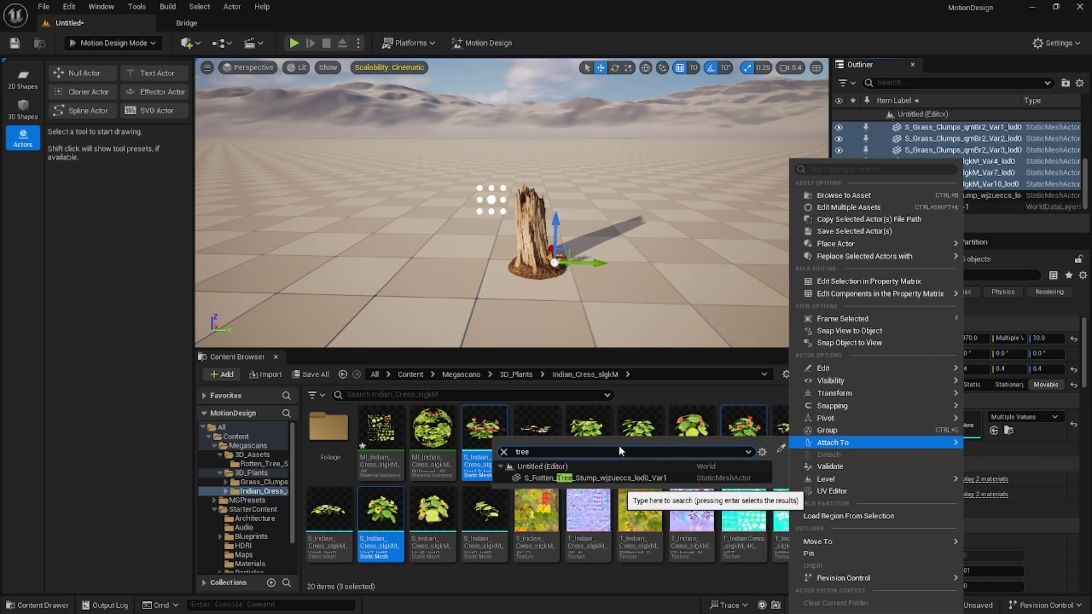
{"action": "left_click", "coordinate": [572, 478]}
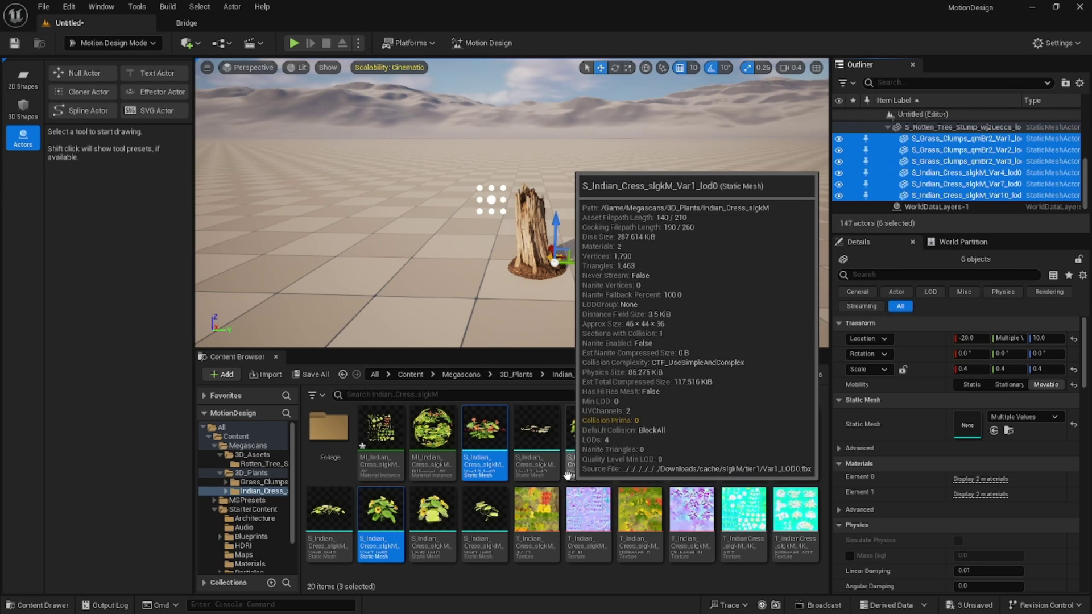
{"action": "key", "text": "w"}
{"action": "right_click_drag", "start_coordinate": [580, 260], "coordinate": [578, 199]}
{"action": "key", "text": "s"}
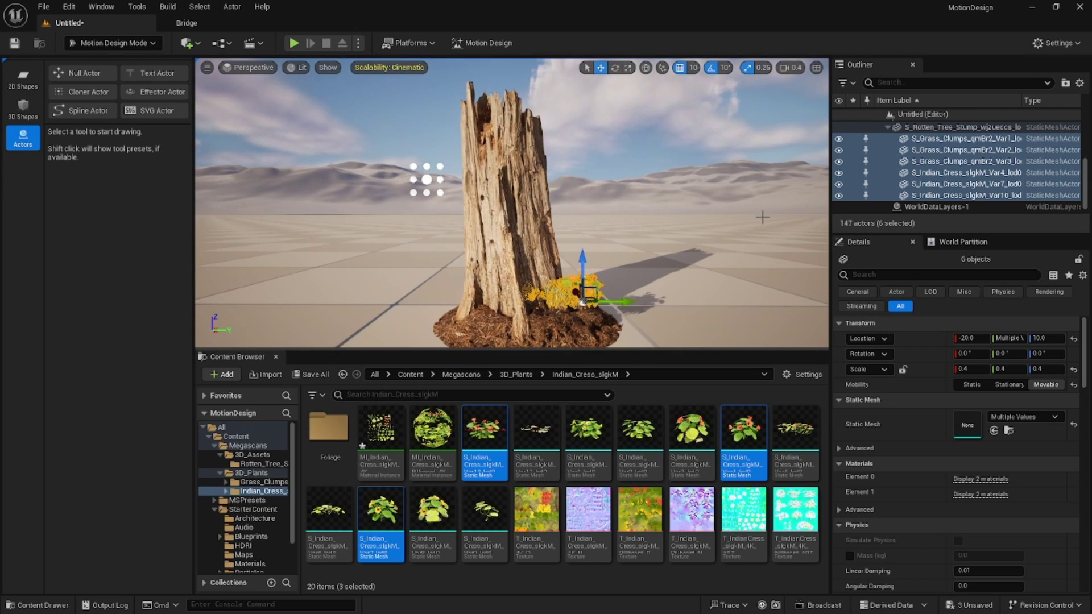
{"action": "scroll", "coordinate": [1020, 175], "scroll_direction": "up", "scroll_amount": 1}
{"action": "key", "text": "ctrl+z"}
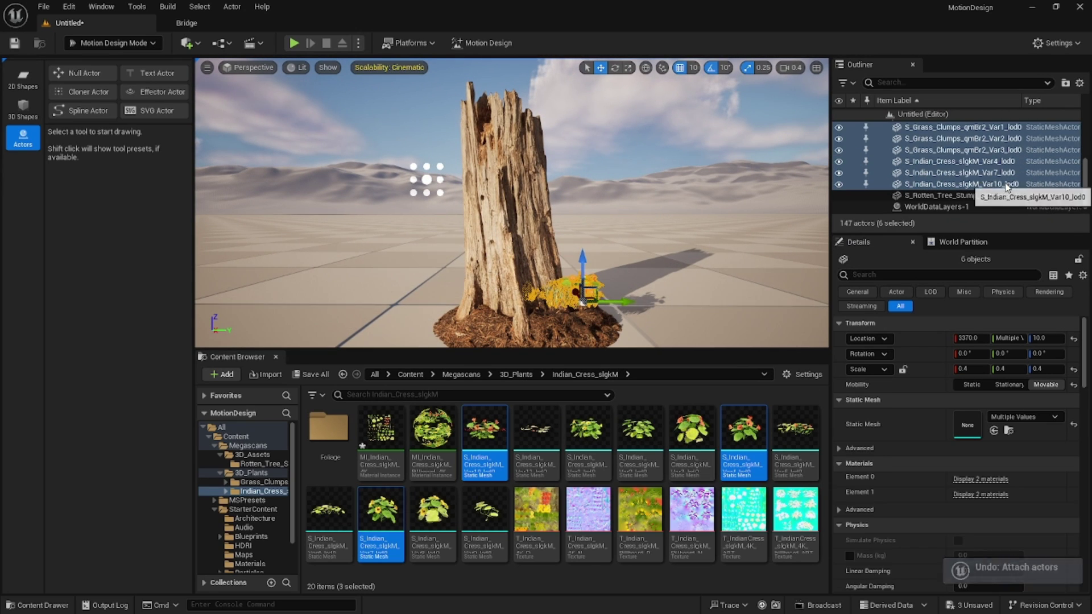
- Attach the six selected grass and Indian Cress actors to Cloner2 as children
{"action": "right_click", "coordinate": [983, 175]}
{"action": "mouse_move", "coordinate": [879, 444]}
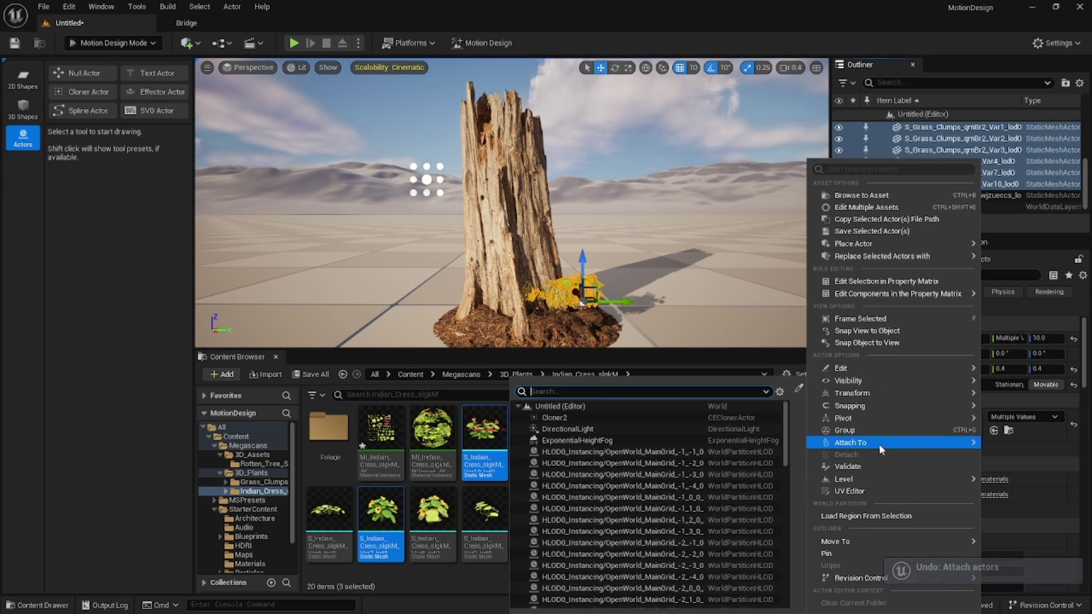
{"action": "left_click", "coordinate": [555, 418]}
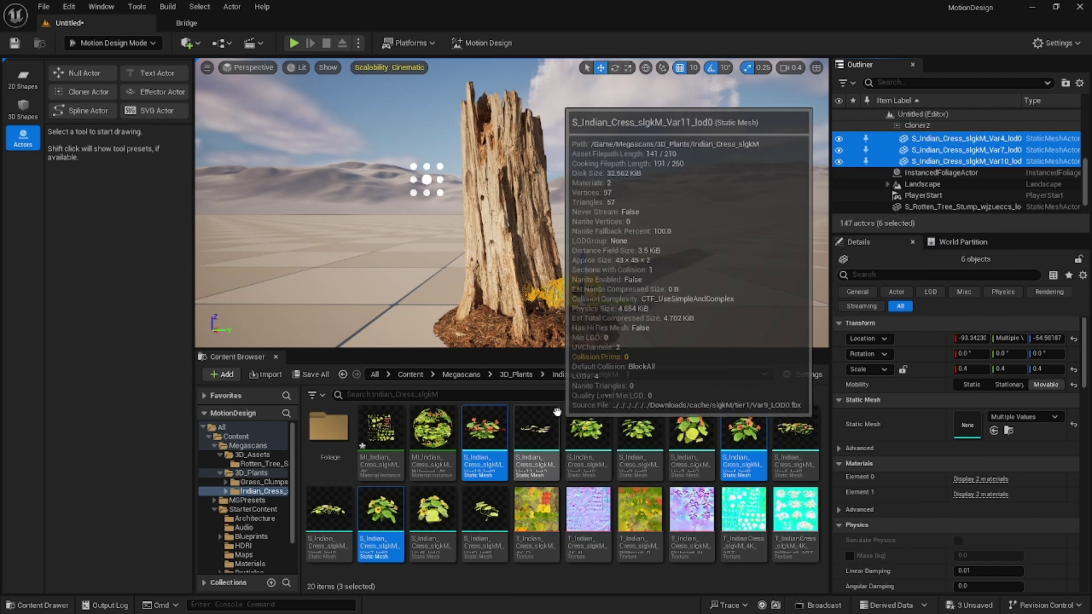
{"action": "key", "text": "s"}
{"action": "right_click_drag", "start_coordinate": [556, 165], "coordinate": [555, 142]}
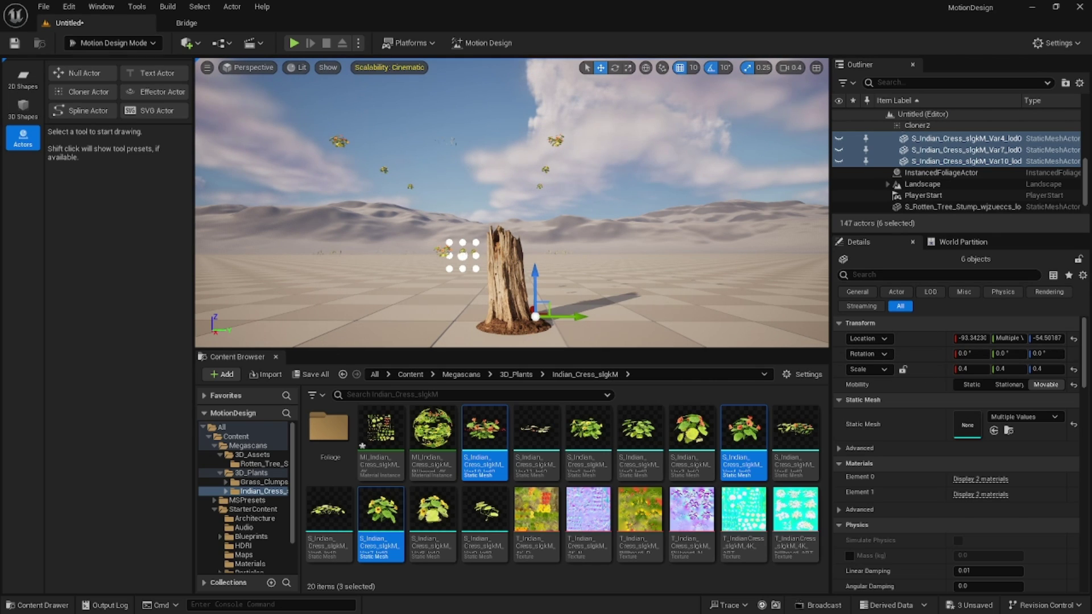
- Set Cloner2's layout to Mesh and use the rotten tree stump as its sample actor
{"action": "scroll", "coordinate": [930, 187], "scroll_direction": "up", "scroll_amount": 2}
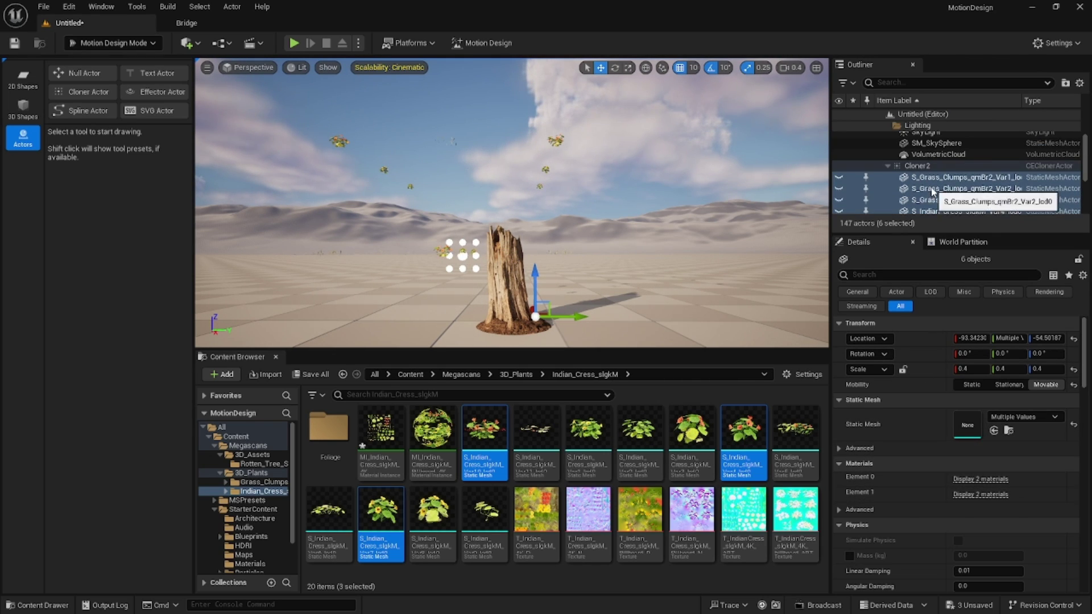
{"action": "left_click", "coordinate": [931, 166]}
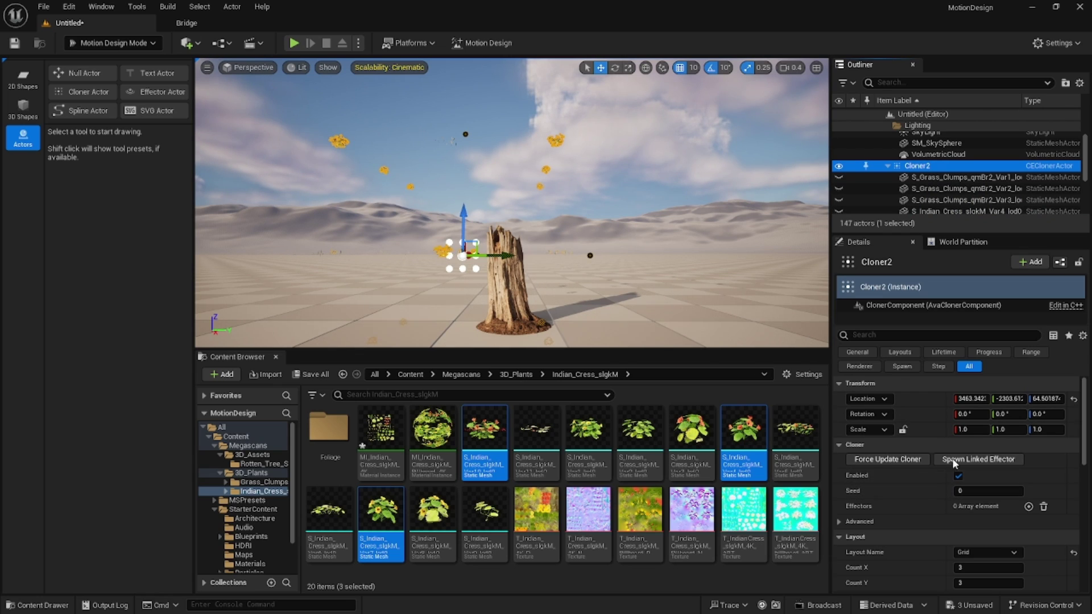
{"action": "left_click", "coordinate": [998, 548]}
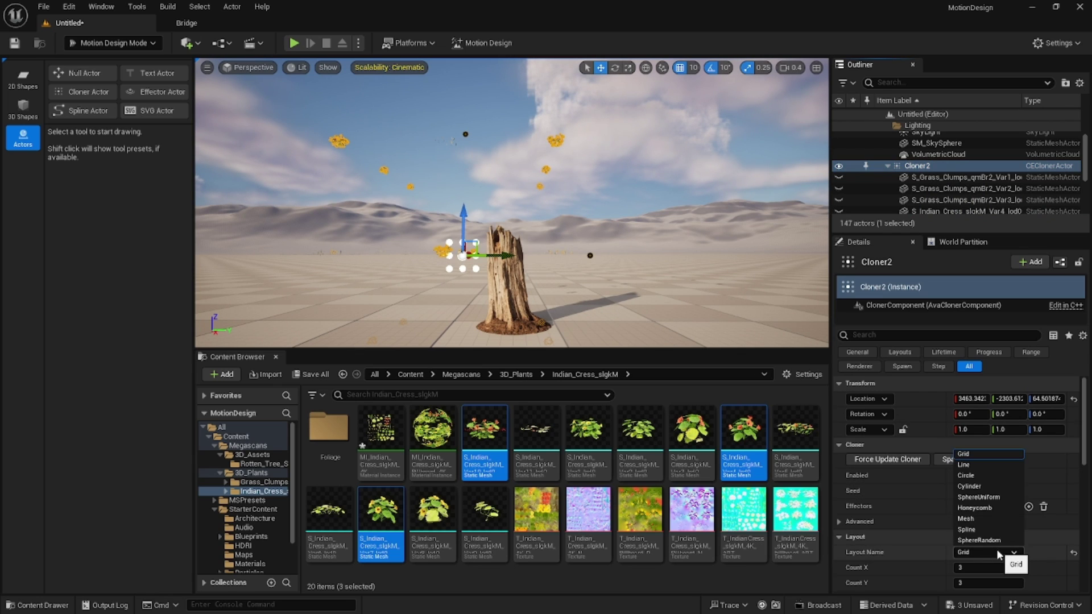
{"action": "left_click", "coordinate": [980, 515]}
{"action": "scroll", "coordinate": [983, 521], "scroll_direction": "down", "scroll_amount": 3}
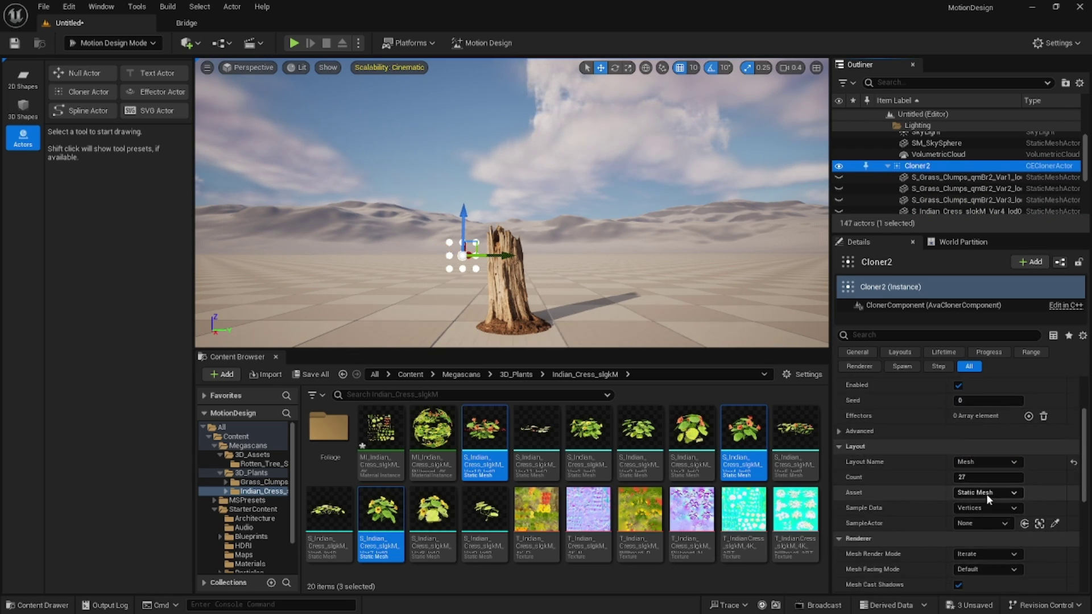
{"action": "left_click", "coordinate": [1055, 523]}
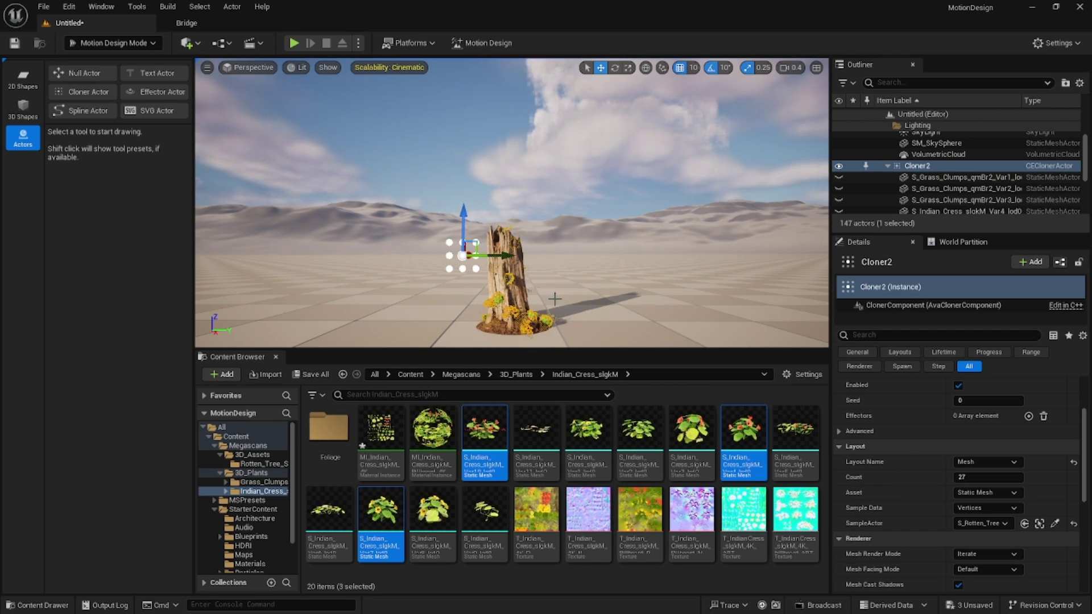
- Place an Effector Actor in the level at the base of the tree stump
{"action": "right_click_drag", "start_coordinate": [555, 298], "coordinate": [228, 335]}
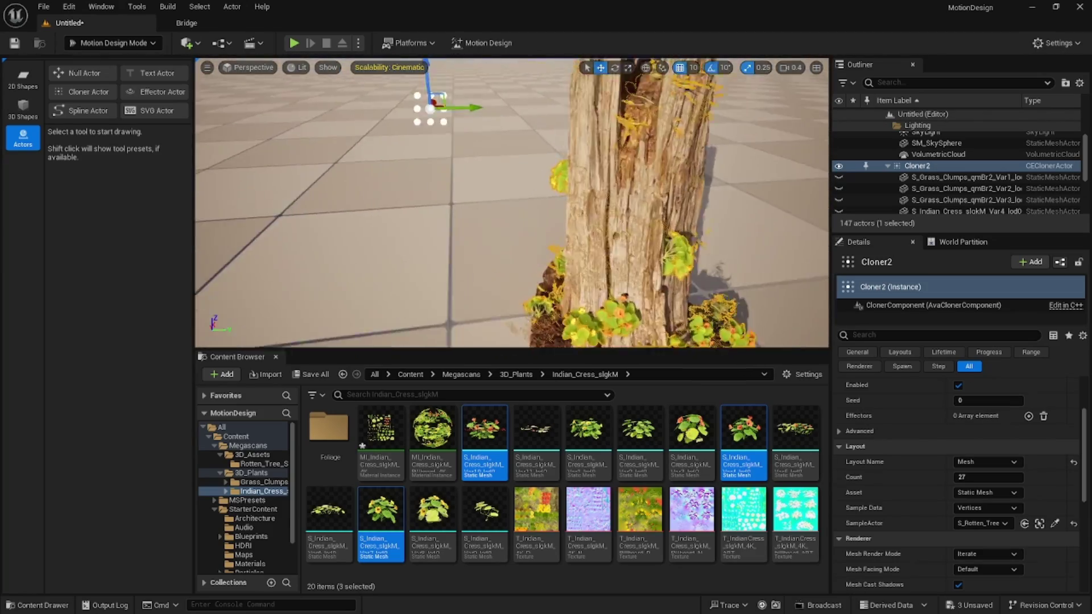
{"action": "right_click_drag", "start_coordinate": [512, 202], "coordinate": [450, 233]}
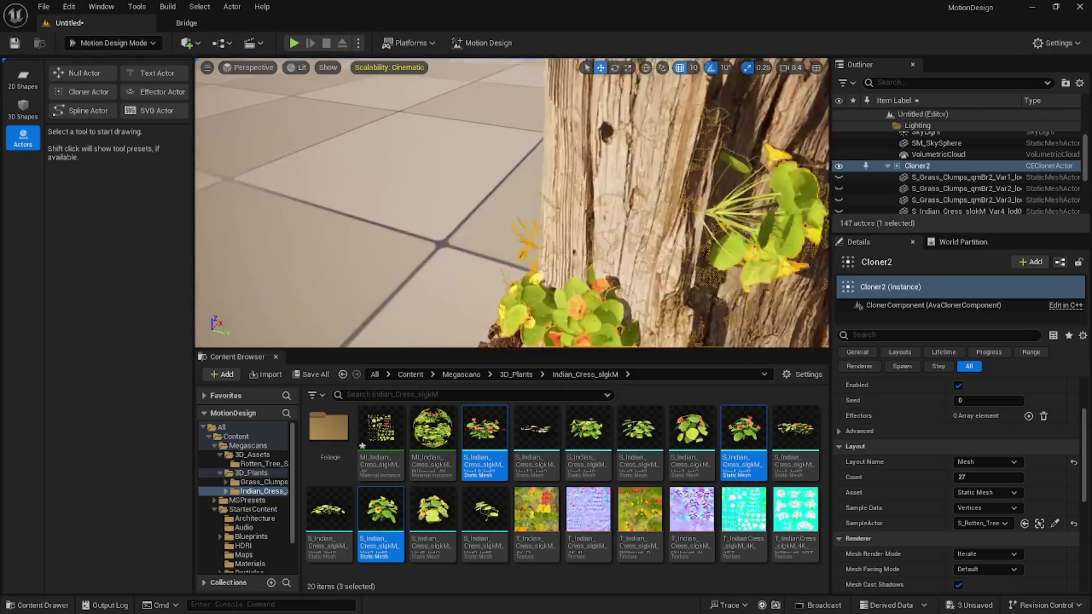
{"action": "right_click_drag", "start_coordinate": [512, 202], "coordinate": [495, 268]}
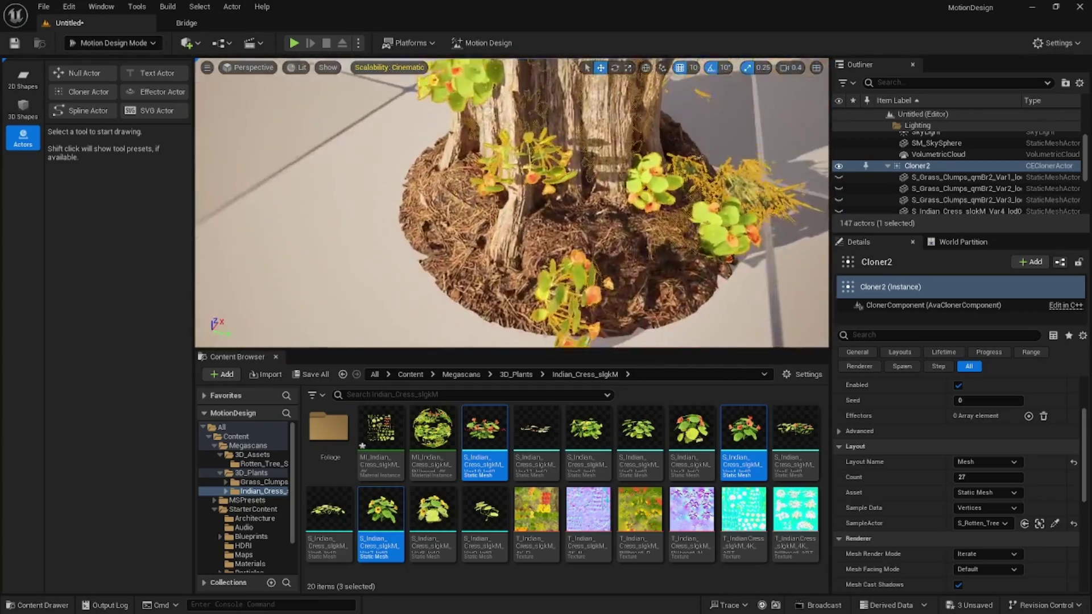
{"action": "right_click_drag", "start_coordinate": [590, 308], "coordinate": [589, 307]}
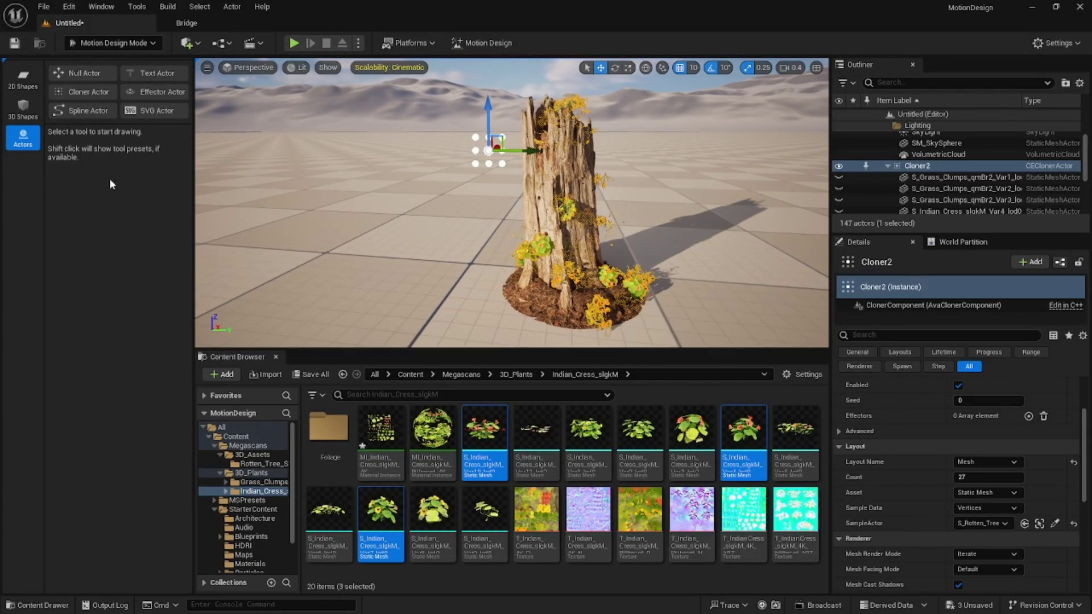
{"action": "left_click", "coordinate": [160, 97]}
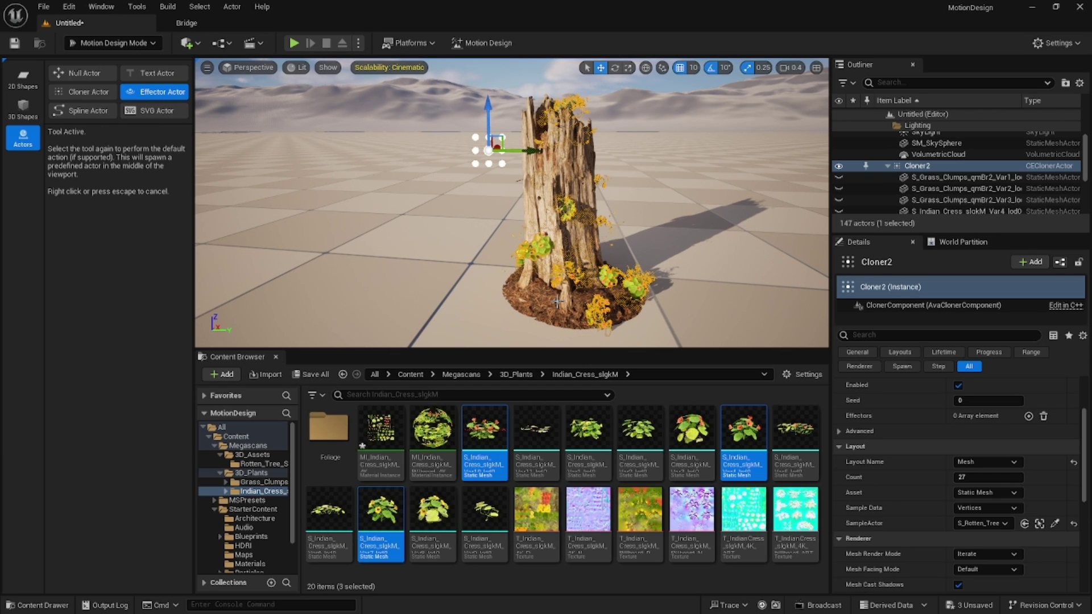
{"action": "left_click", "coordinate": [554, 319]}
- Find the new effector by searching the level's actors for "eff" and set its type to Unbound
{"action": "left_click", "coordinate": [936, 83]}
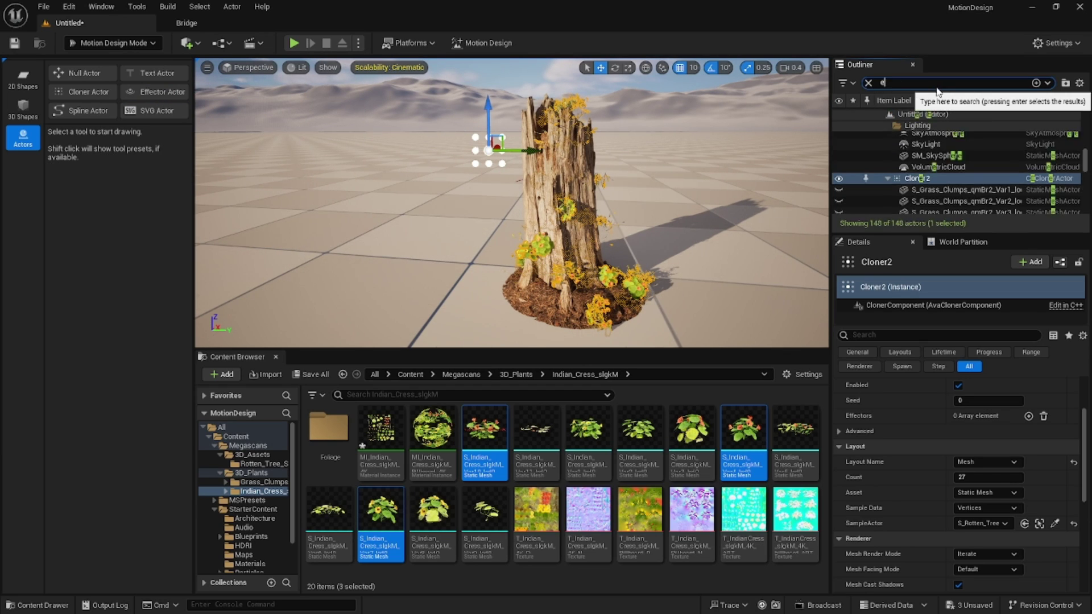
{"action": "type", "text": "eff"}
{"action": "left_click", "coordinate": [933, 127]}
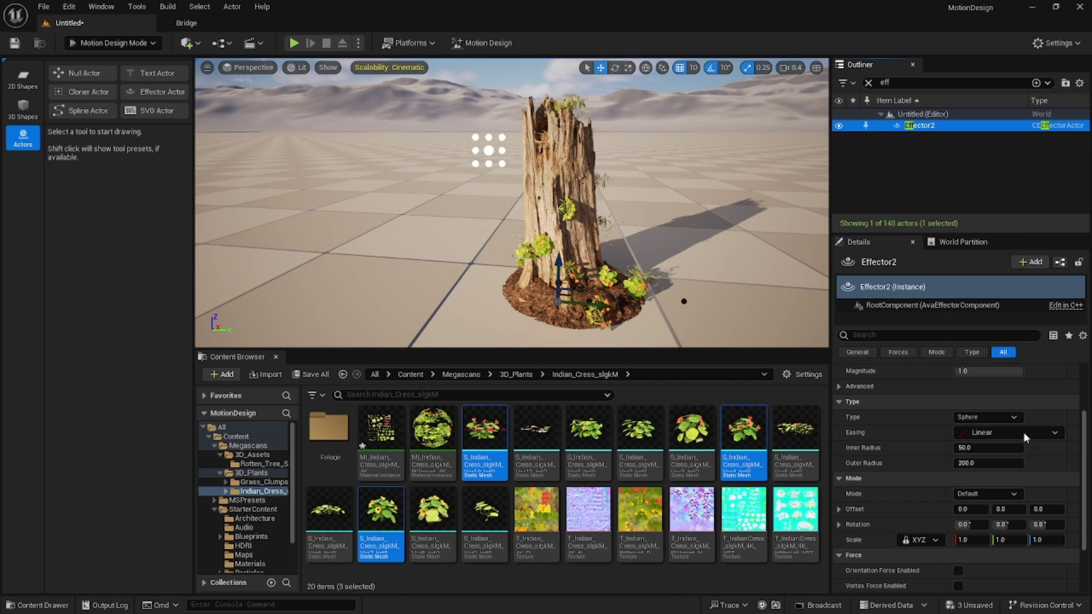
{"action": "left_click", "coordinate": [964, 418]}
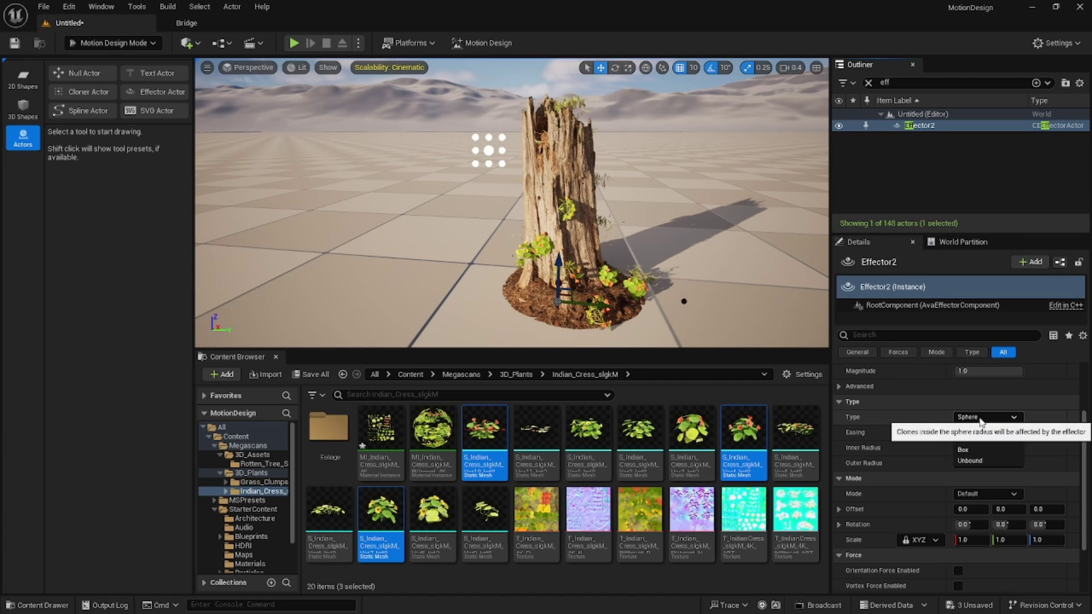
{"action": "left_click", "coordinate": [990, 462]}
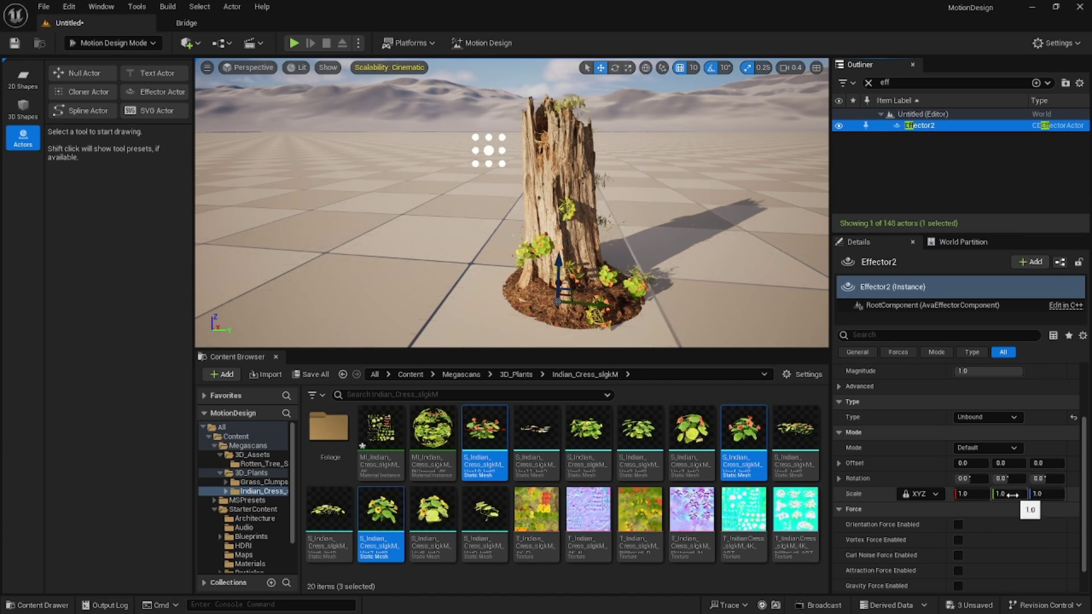
- Examine from several sides how the cloned plants are oriented on the stump's bark
{"action": "key", "text": "w"}
{"action": "mouse_move", "coordinate": [591, 280]}
{"action": "right_mouse_down"}
{"action": "mouse_move", "coordinate": [523, 308]}
{"action": "mouse_move", "coordinate": [341, 301]}
{"action": "mouse_move", "coordinate": [268, 239]}
{"action": "mouse_move", "coordinate": [216, 228]}
{"action": "right_mouse_up"}
{"action": "key", "text": "d"}
{"action": "key", "text": "d"}
{"action": "left_click_drag", "start_coordinate": [568, 207], "coordinate": [564, 207]}
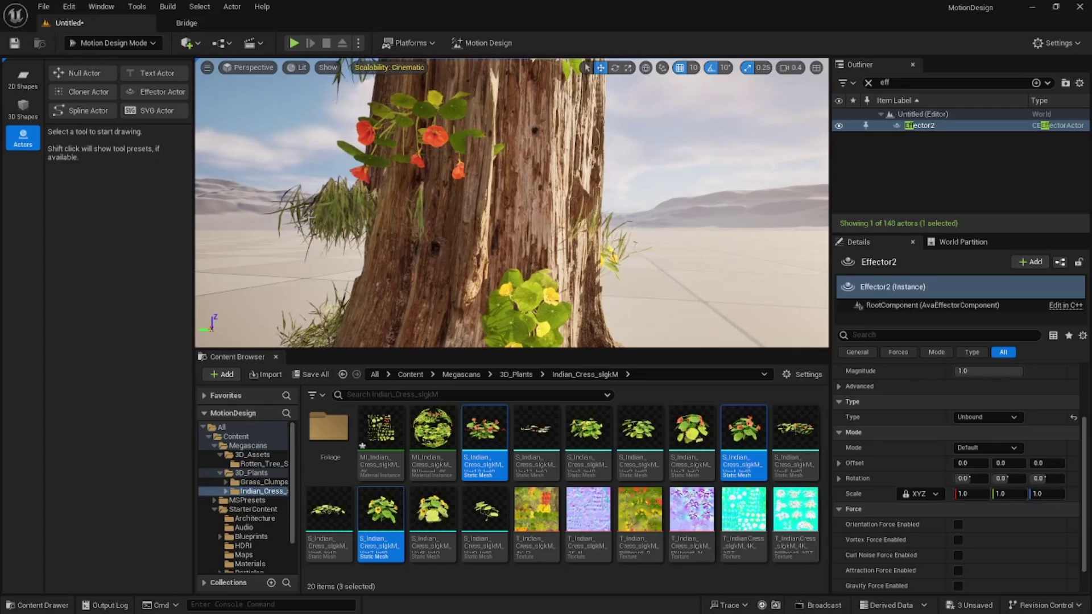
{"action": "key", "text": "d"}
{"action": "right_click_drag", "start_coordinate": [331, 203], "coordinate": [261, 159]}
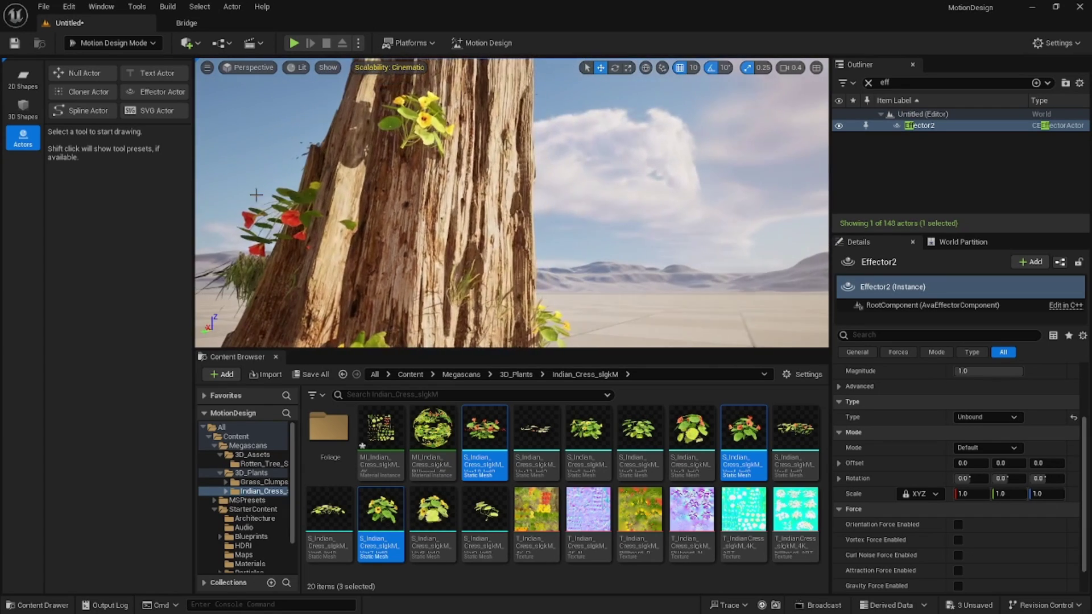
{"action": "left_click_drag", "start_coordinate": [417, 128], "coordinate": [402, 130]}
{"action": "right_click_drag", "start_coordinate": [402, 130], "coordinate": [484, 170]}
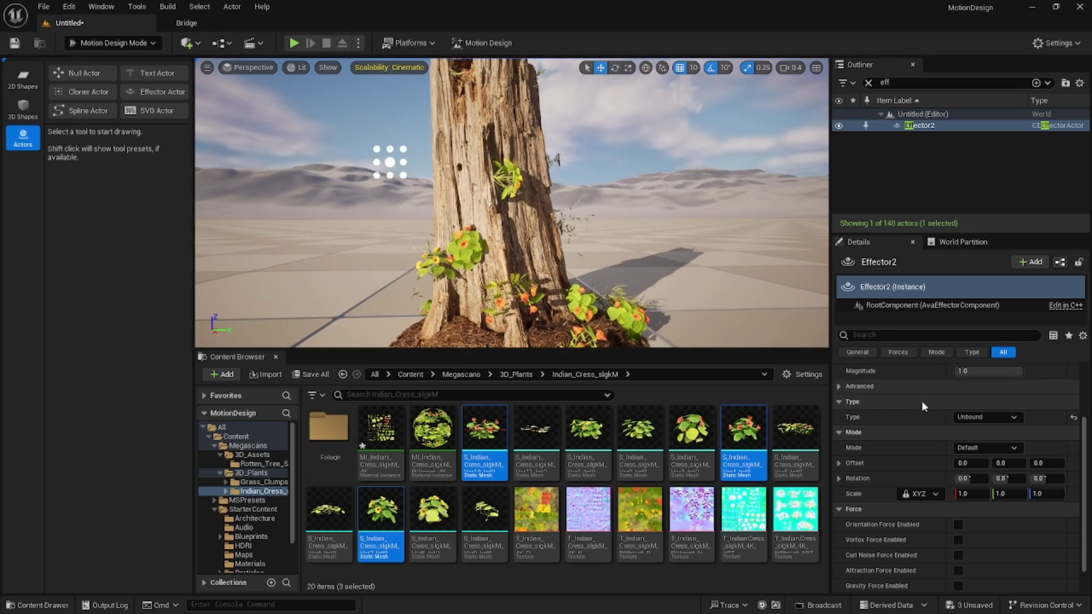
- Set the Y rotation in the effector's mode settings to -90°
{"action": "left_click", "coordinate": [1000, 480]}
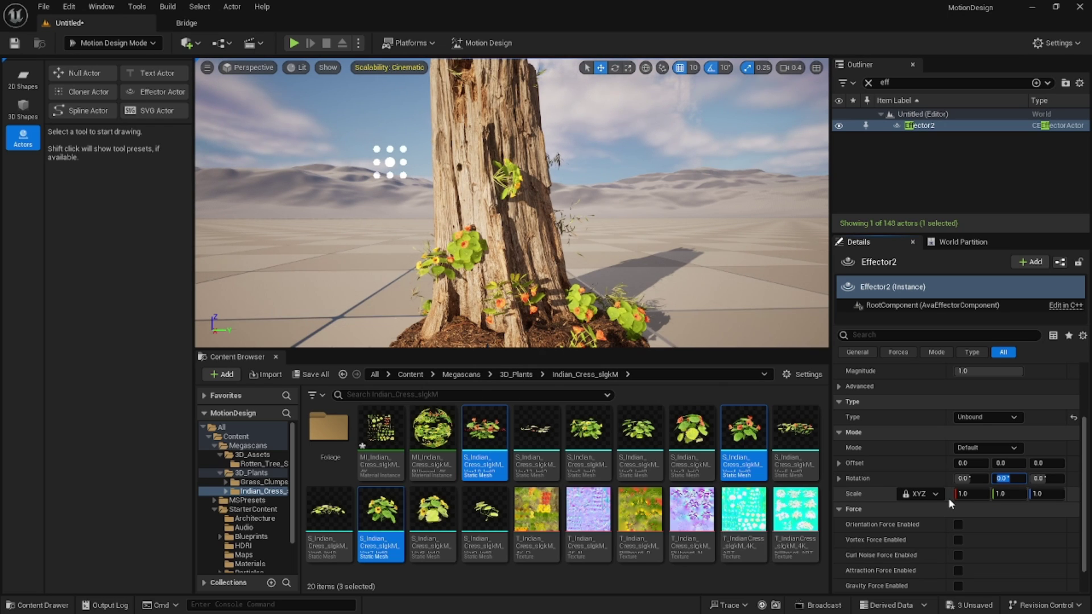
{"action": "type", "text": "-90"}
{"action": "key", "text": "Return"}
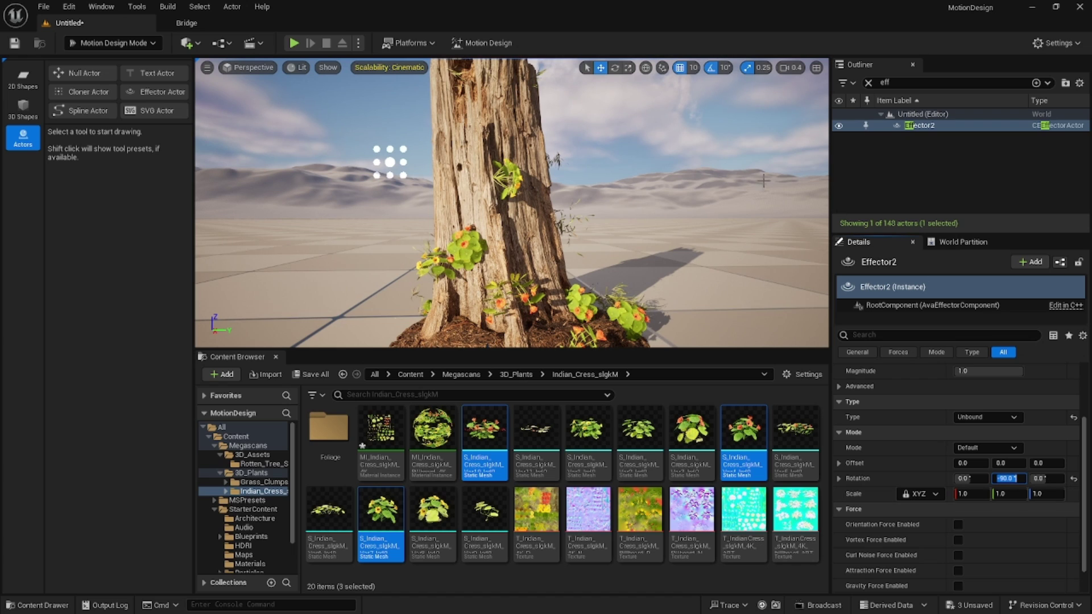
- Find the cloner by searching the level's actors for "cloner" and link Effector2 in its list of effectors
{"action": "left_click", "coordinate": [869, 83]}
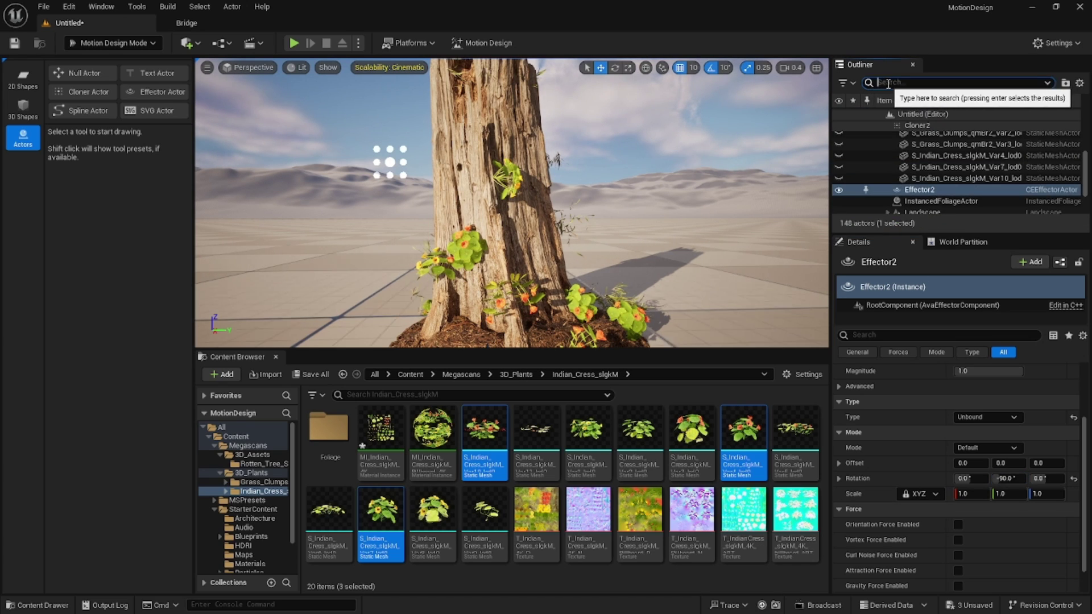
{"action": "type", "text": "cloner"}
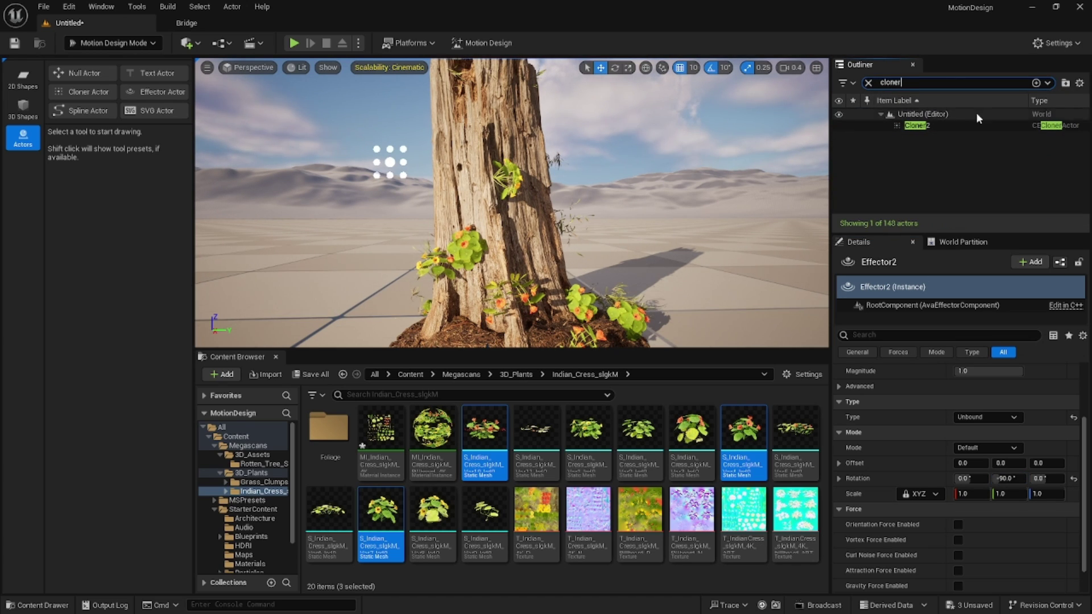
{"action": "left_click", "coordinate": [931, 125]}
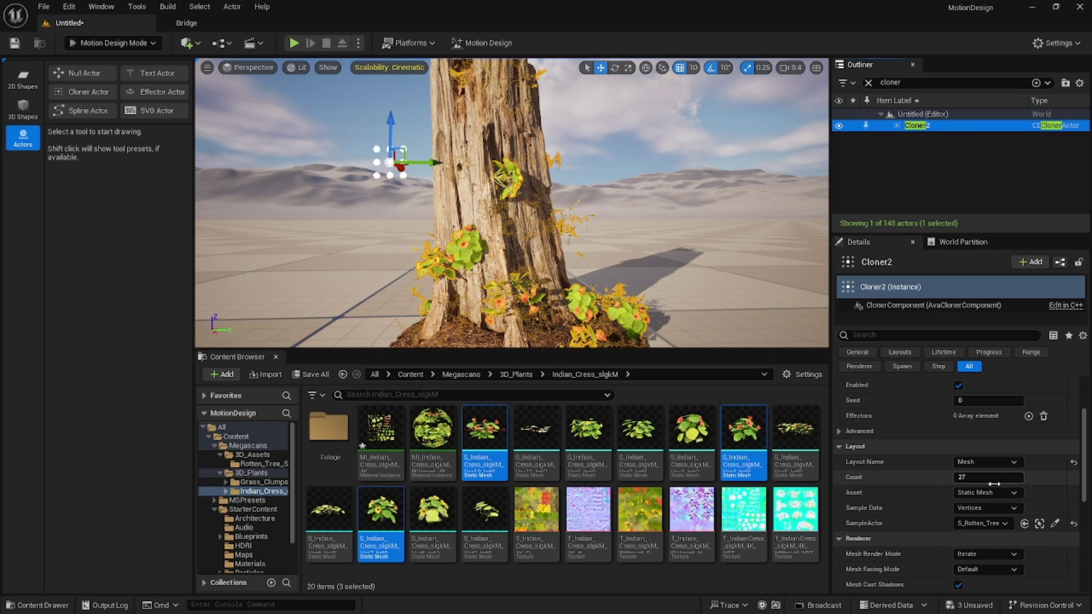
{"action": "scroll", "coordinate": [919, 449], "scroll_direction": "up", "scroll_amount": 2}
{"action": "scroll", "coordinate": [883, 446], "scroll_direction": "down", "scroll_amount": 2}
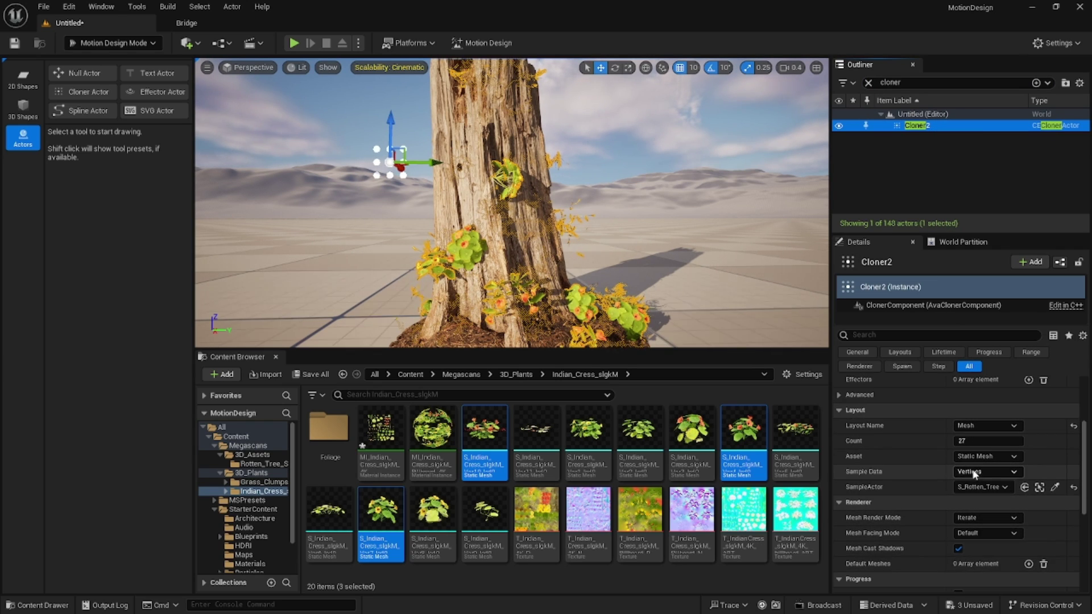
{"action": "scroll", "coordinate": [944, 477], "scroll_direction": "up", "scroll_amount": 4}
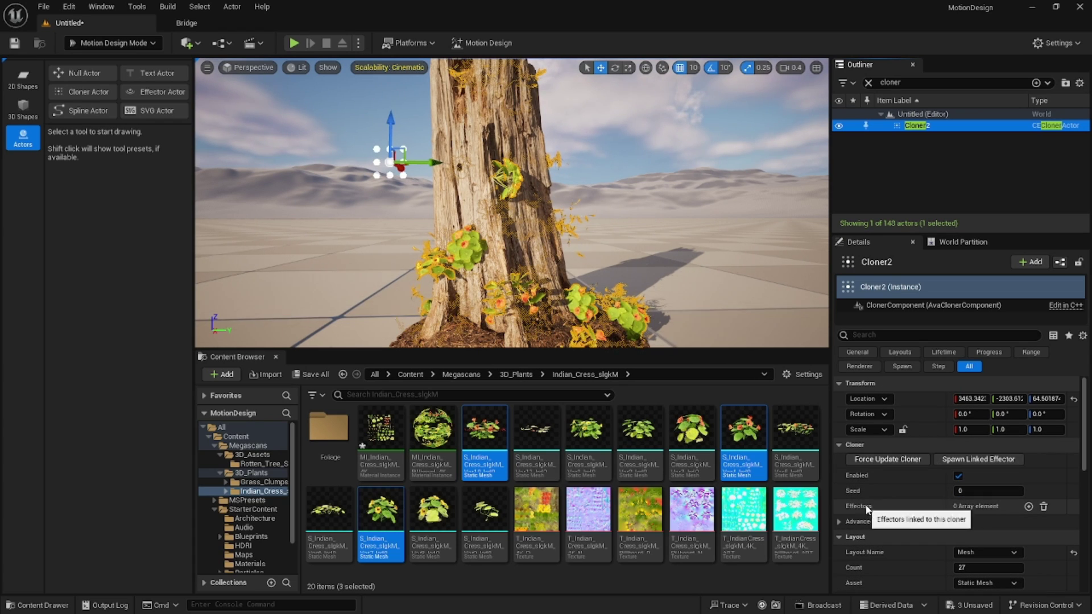
{"action": "left_click", "coordinate": [1029, 507]}
{"action": "left_click", "coordinate": [972, 522]}
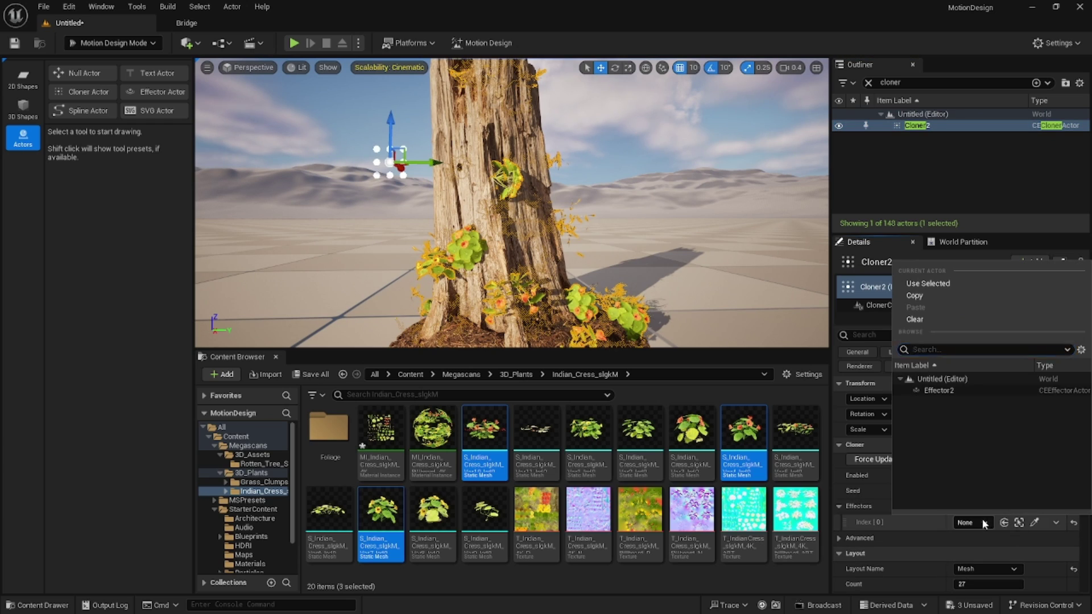
{"action": "left_click", "coordinate": [955, 391]}
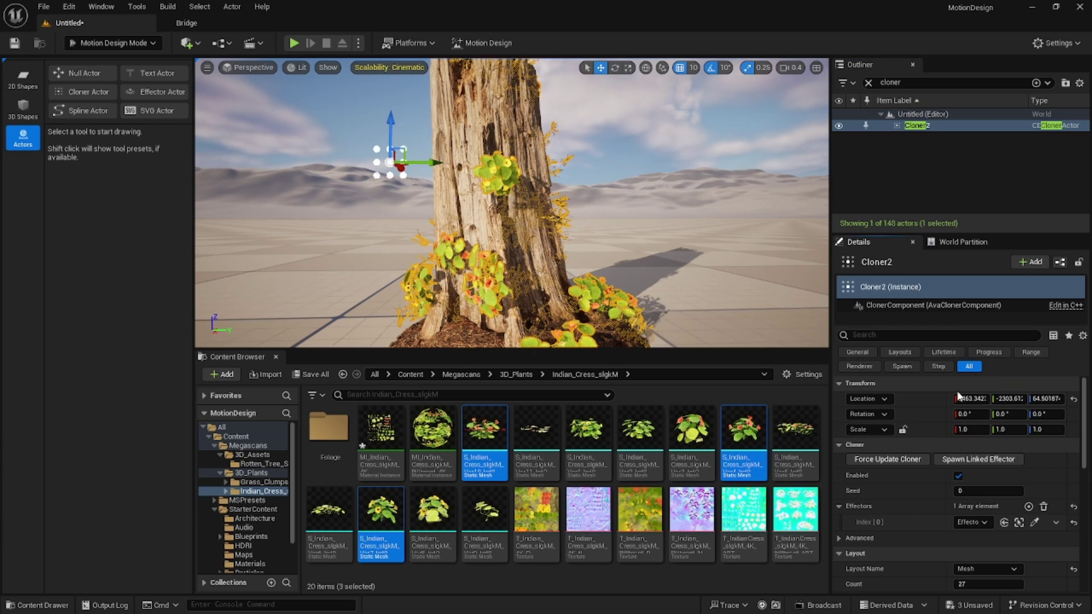
- Raise the cloner's layout count to 186 so the plants cover the stump more densely
{"action": "right_click_drag", "start_coordinate": [512, 203], "coordinate": [484, 216]}
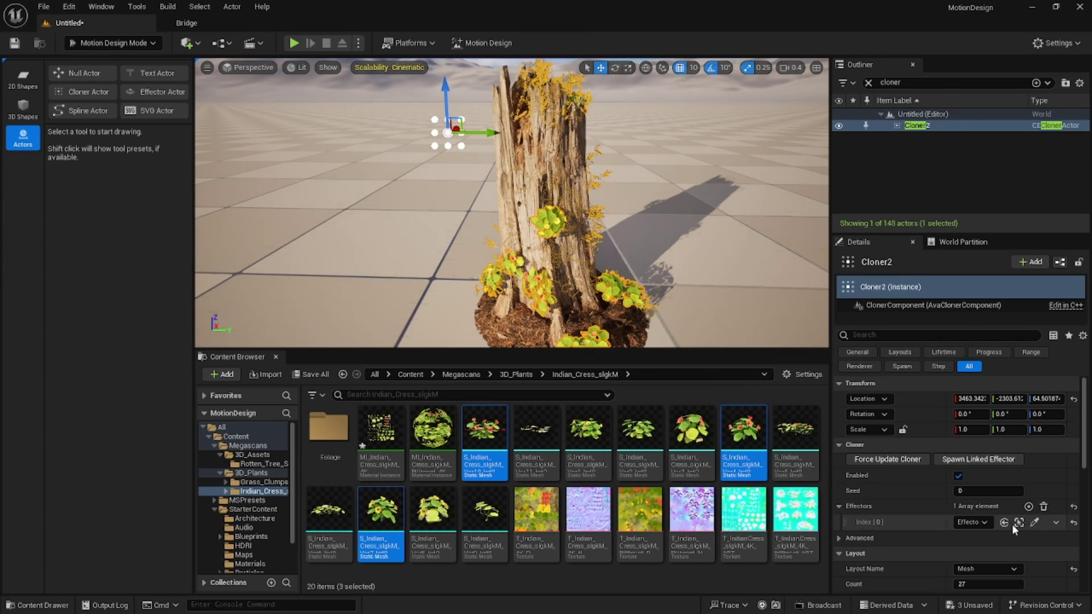
{"action": "scroll", "coordinate": [1012, 524], "scroll_direction": "down", "scroll_amount": 3}
{"action": "left_click_drag", "start_coordinate": [983, 514], "coordinate": [1012, 512]}
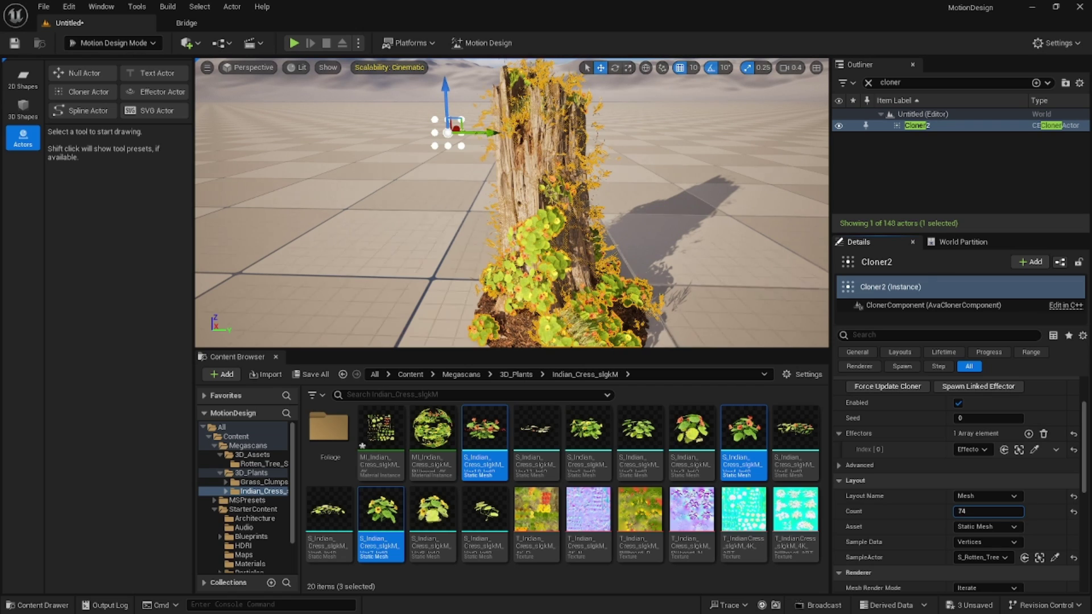
{"action": "left_click_drag", "start_coordinate": [1013, 511], "coordinate": [1024, 512]}
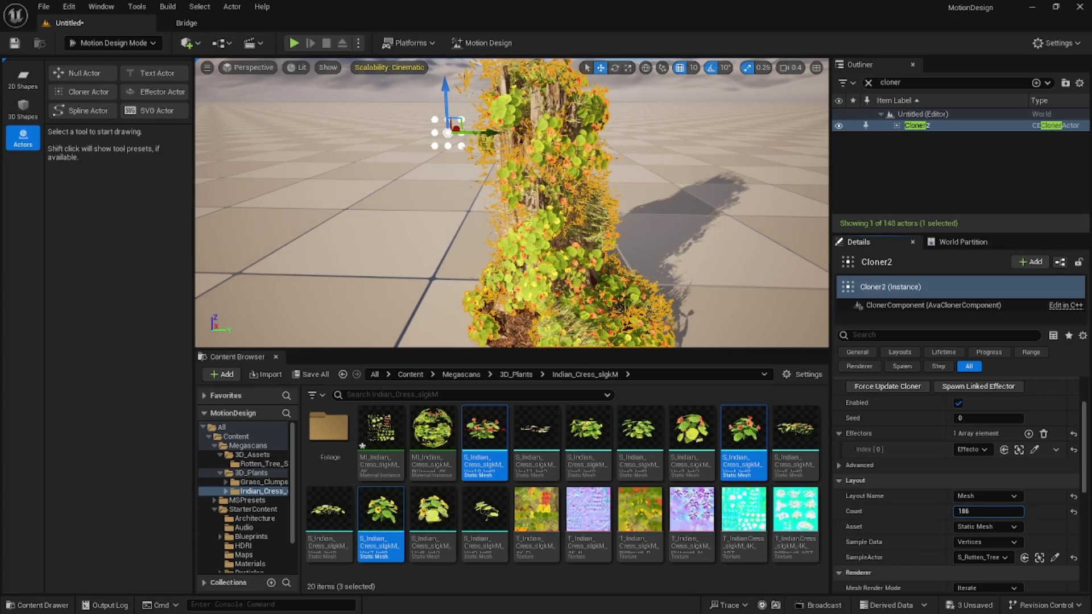
- Place another Effector Actor on the ground near the base of the overgrown stump
{"action": "key", "text": "d"}
{"action": "right_click_drag", "start_coordinate": [596, 267], "coordinate": [256, 267]}
{"action": "right_click_drag", "start_coordinate": [537, 278], "coordinate": [399, 270]}
{"action": "key", "text": "s"}
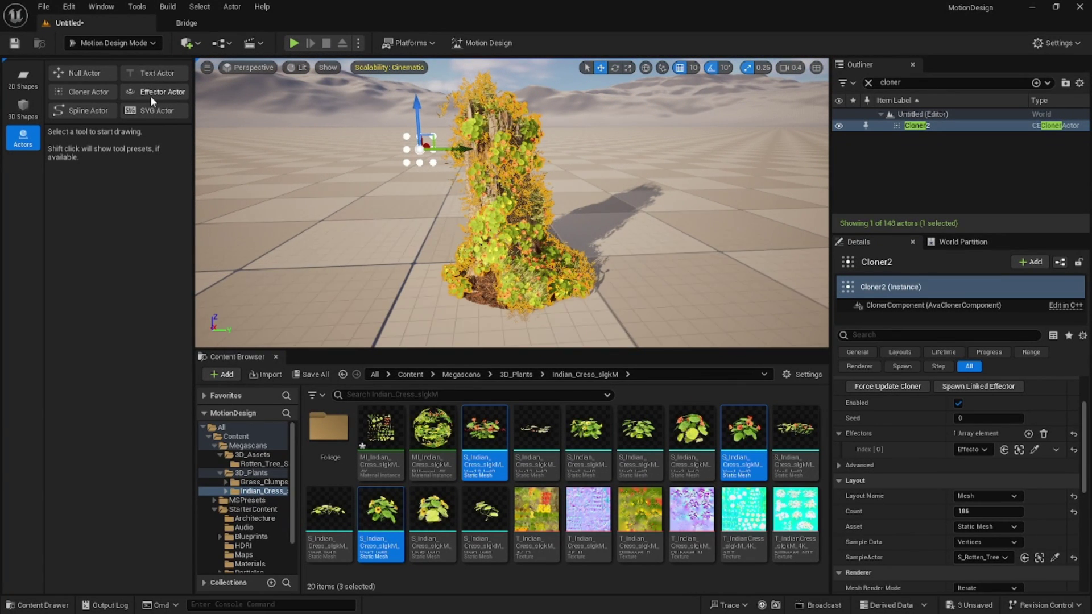
{"action": "left_click", "coordinate": [150, 96]}
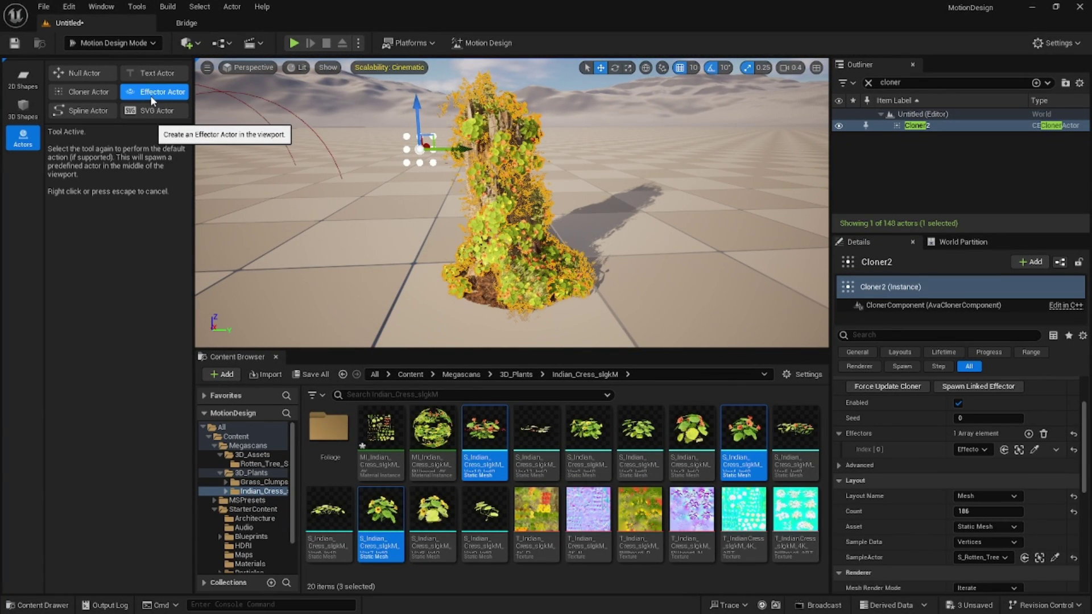
{"action": "left_click", "coordinate": [516, 319]}
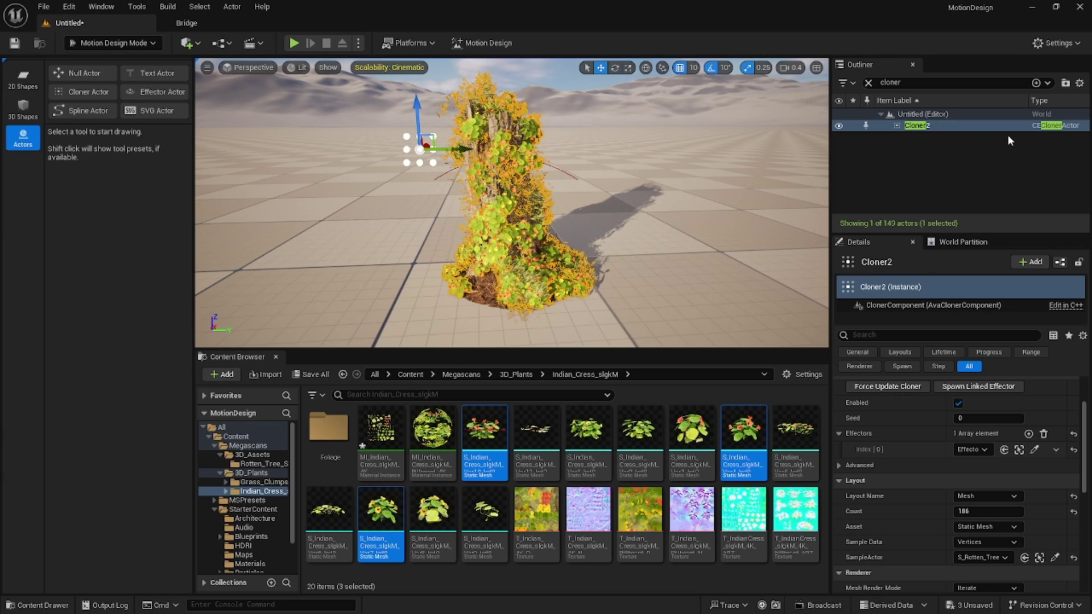
- Find the newly placed effector by searching the level's actors for "effec" and set its type to Plane
{"action": "left_click", "coordinate": [883, 83]}
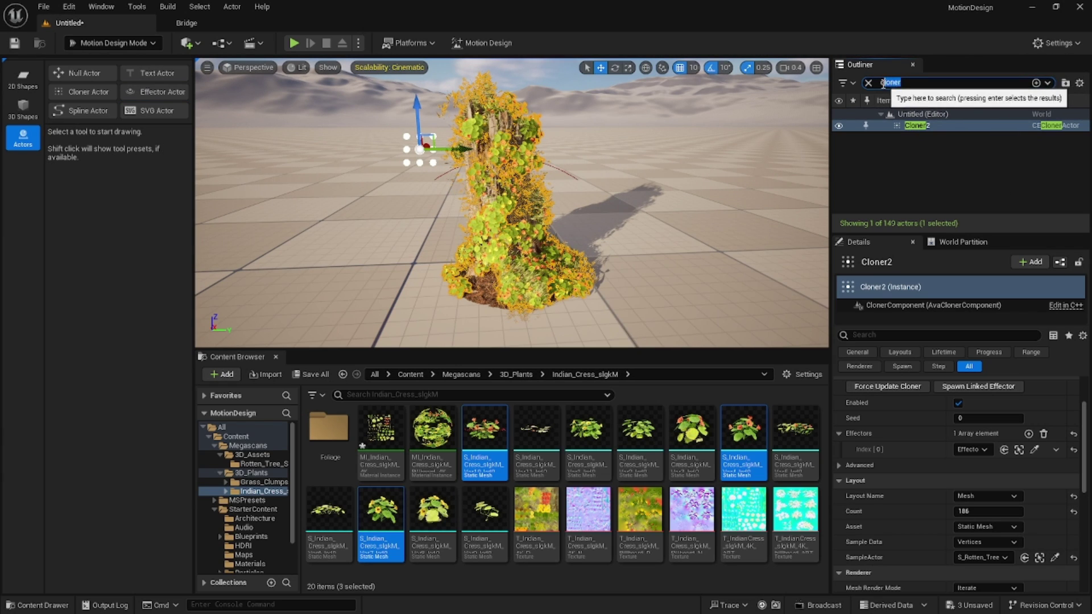
{"action": "type", "text": "effec"}
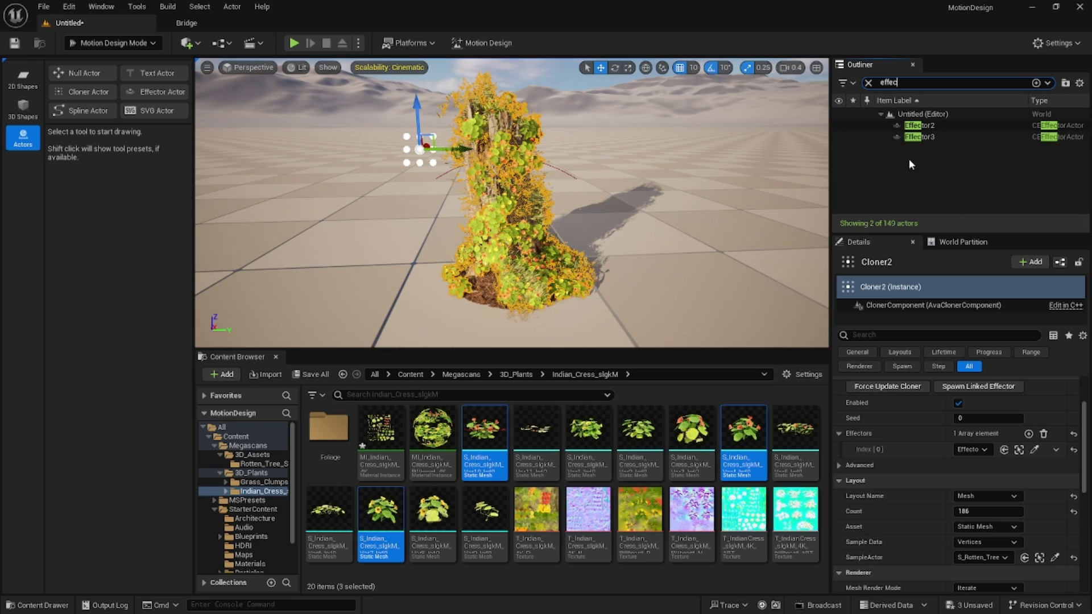
{"action": "left_click", "coordinate": [916, 137]}
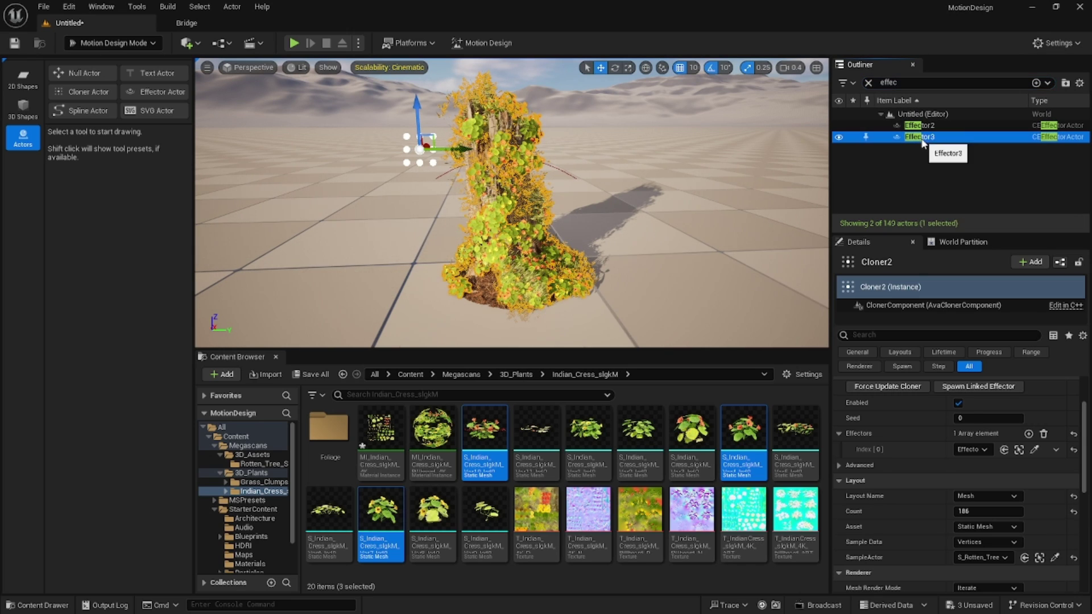
{"action": "left_click", "coordinate": [998, 436]}
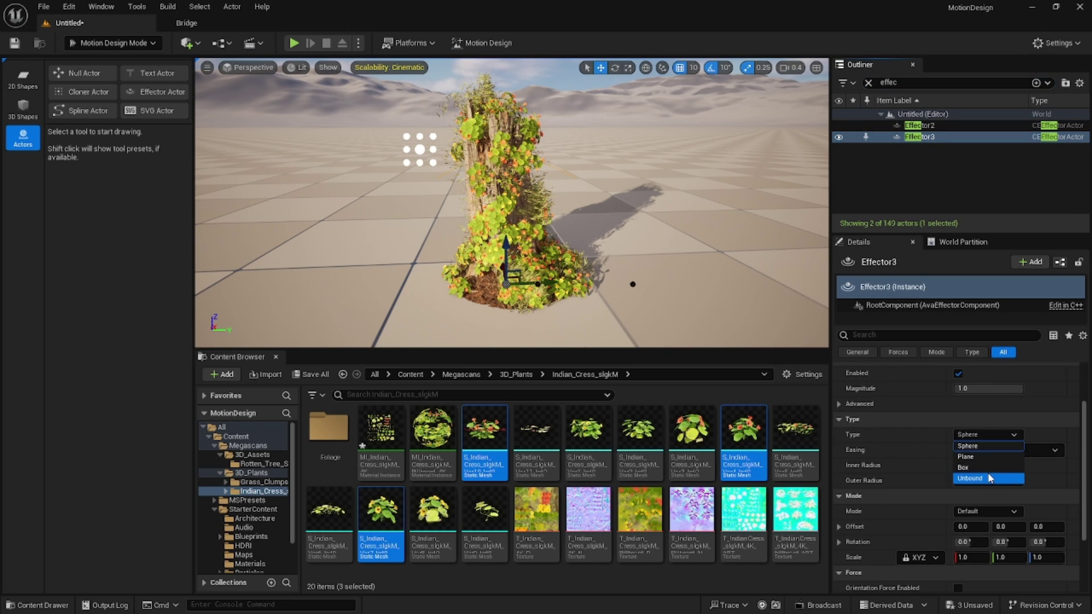
{"action": "left_click", "coordinate": [987, 457]}
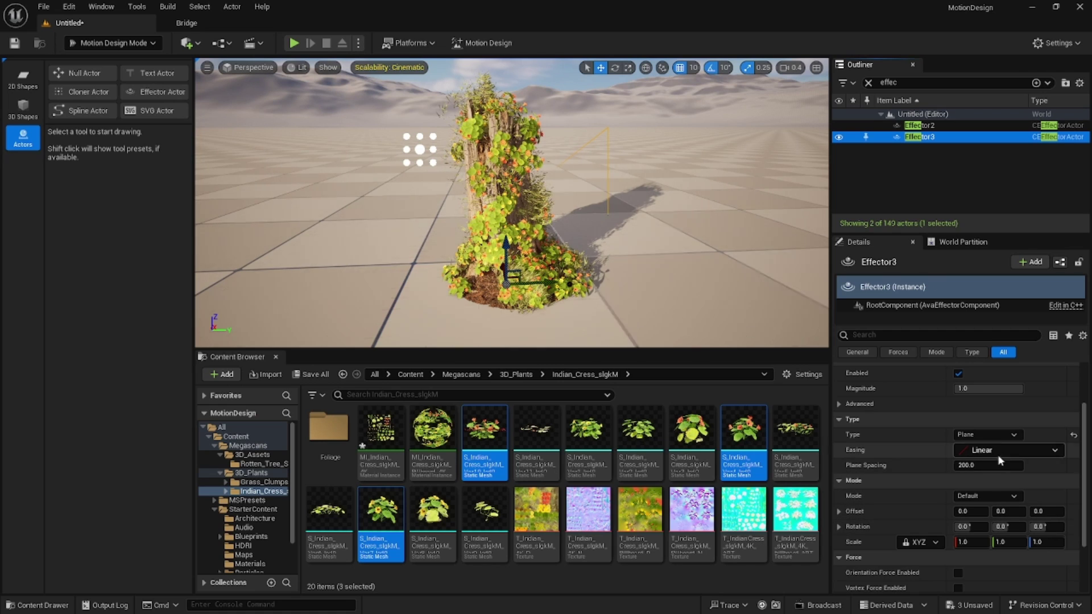
- Set the plane effector's easing to In Out Cubic
{"action": "left_click", "coordinate": [995, 451]}
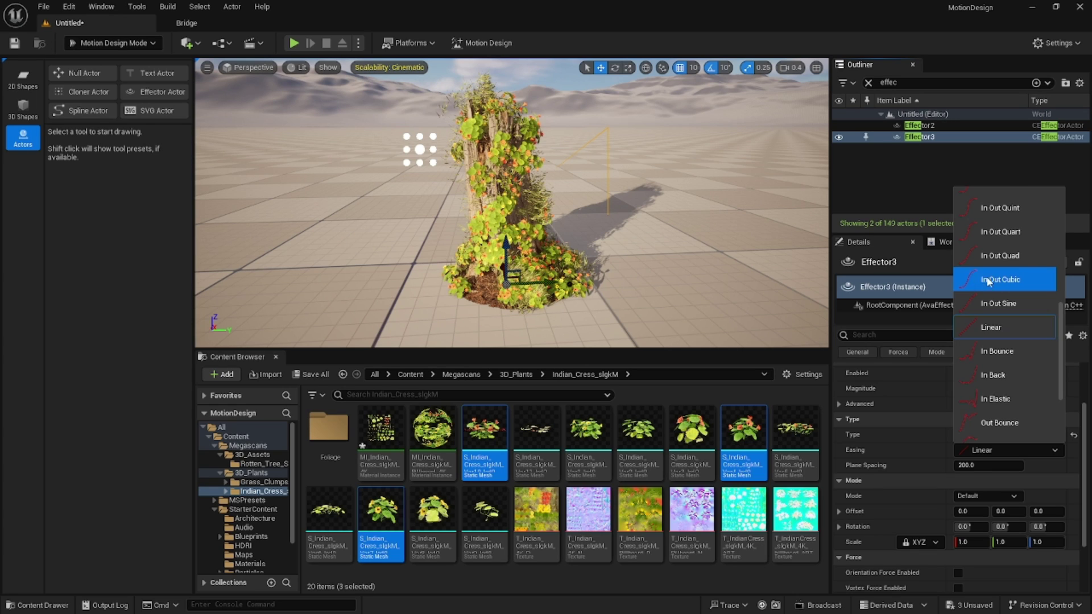
{"action": "scroll", "coordinate": [979, 331], "scroll_direction": "down", "scroll_amount": 1}
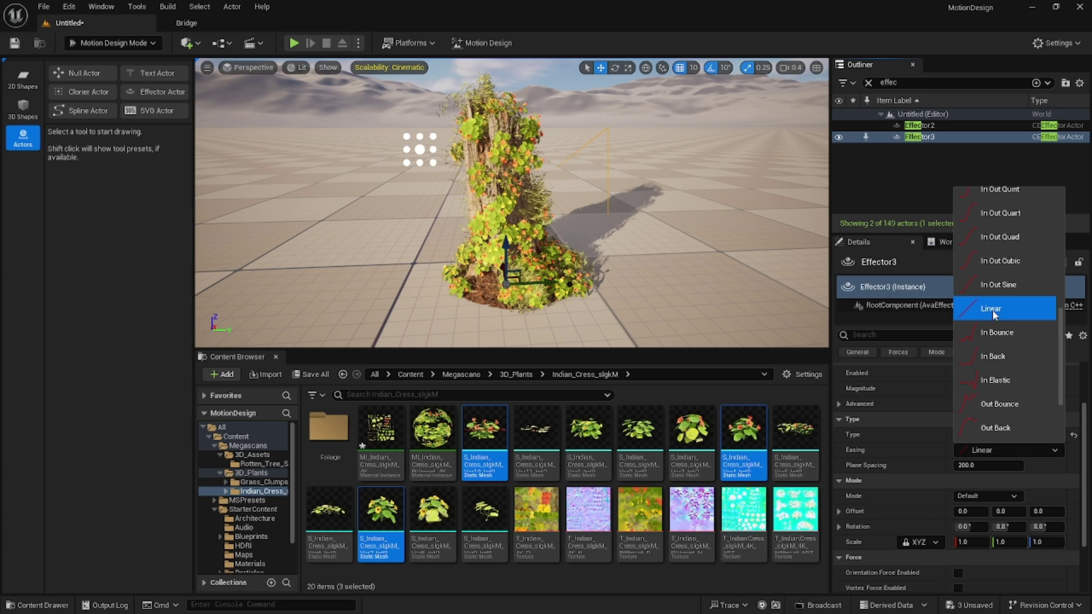
{"action": "left_click", "coordinate": [998, 264]}
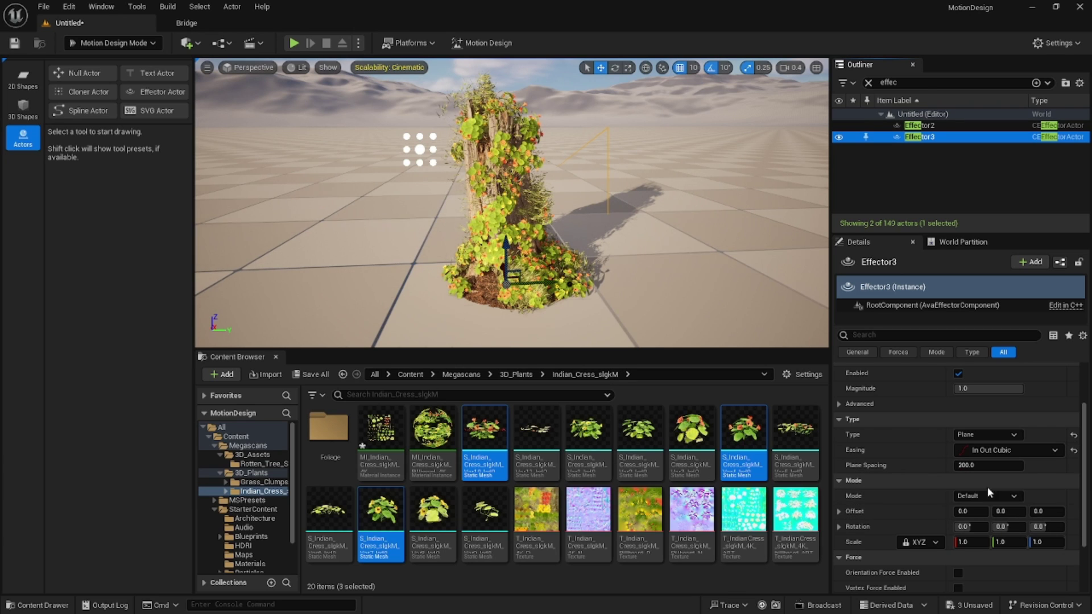
{"action": "scroll", "coordinate": [1032, 499], "scroll_direction": "down", "scroll_amount": 2}
{"action": "scroll", "coordinate": [1033, 499], "scroll_direction": "down", "scroll_amount": 1}
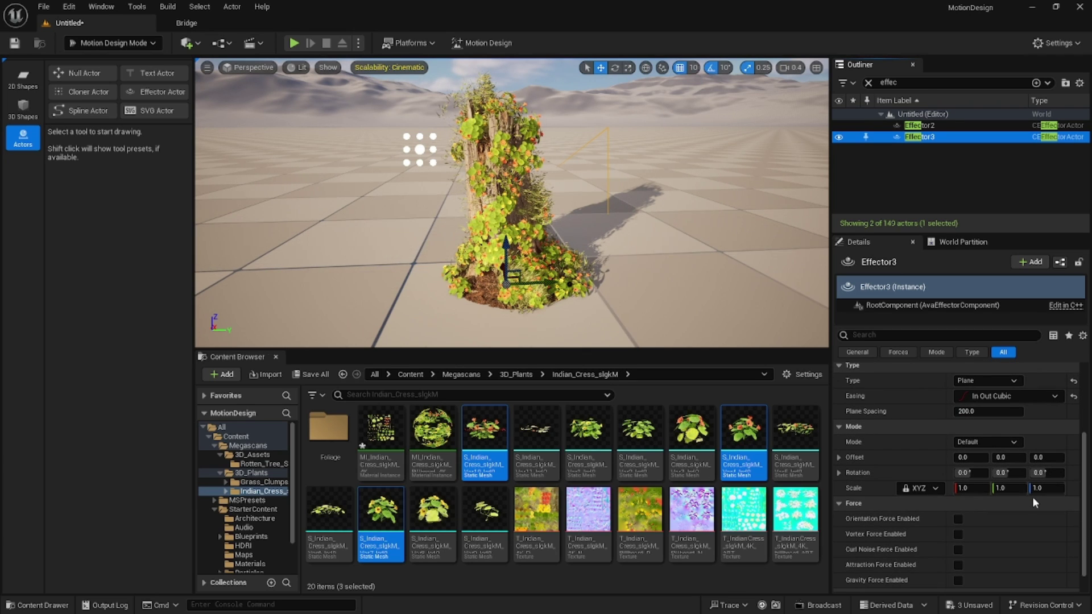
{"action": "scroll", "coordinate": [1036, 497], "scroll_direction": "up", "scroll_amount": 3}
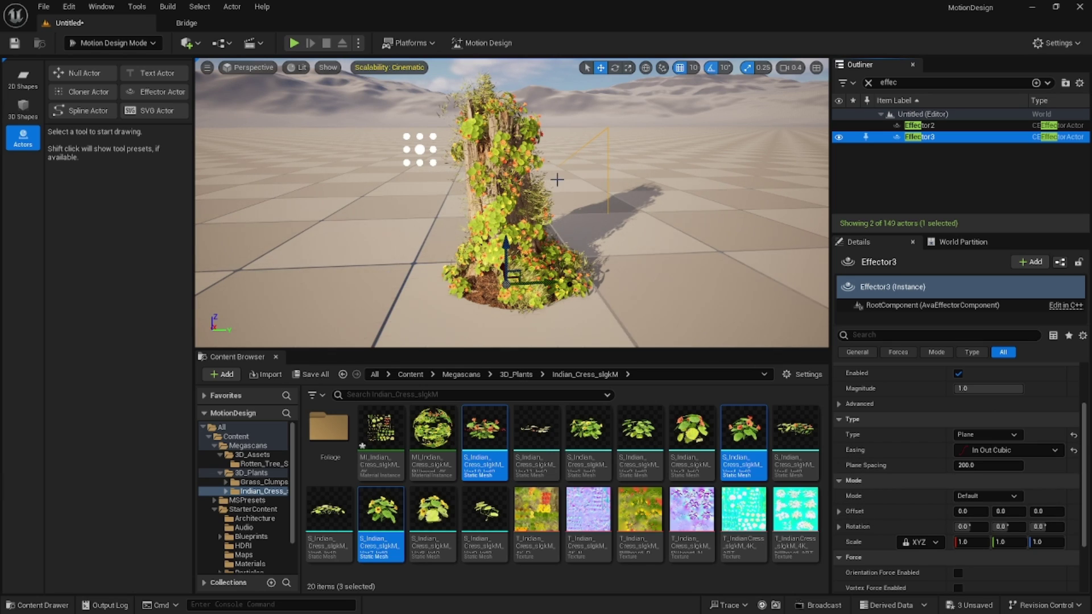
- Find the cloner by searching for "cloner" and add Effector3 as a second entry in its effectors list
{"action": "right_click_drag", "start_coordinate": [558, 180], "coordinate": [700, 151]}
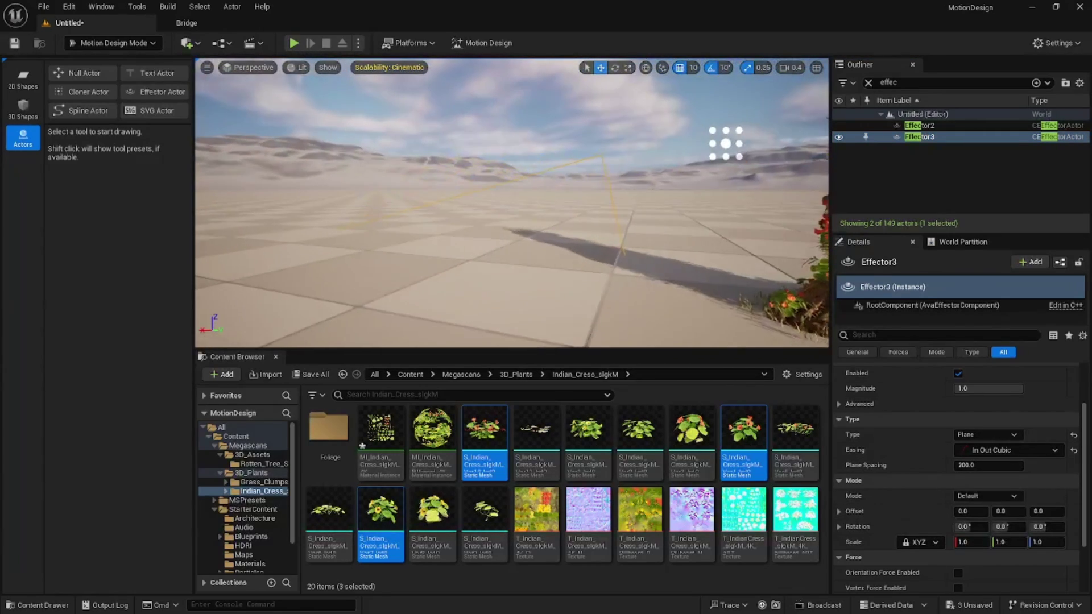
{"action": "right_click_drag", "start_coordinate": [402, 225], "coordinate": [564, 216]}
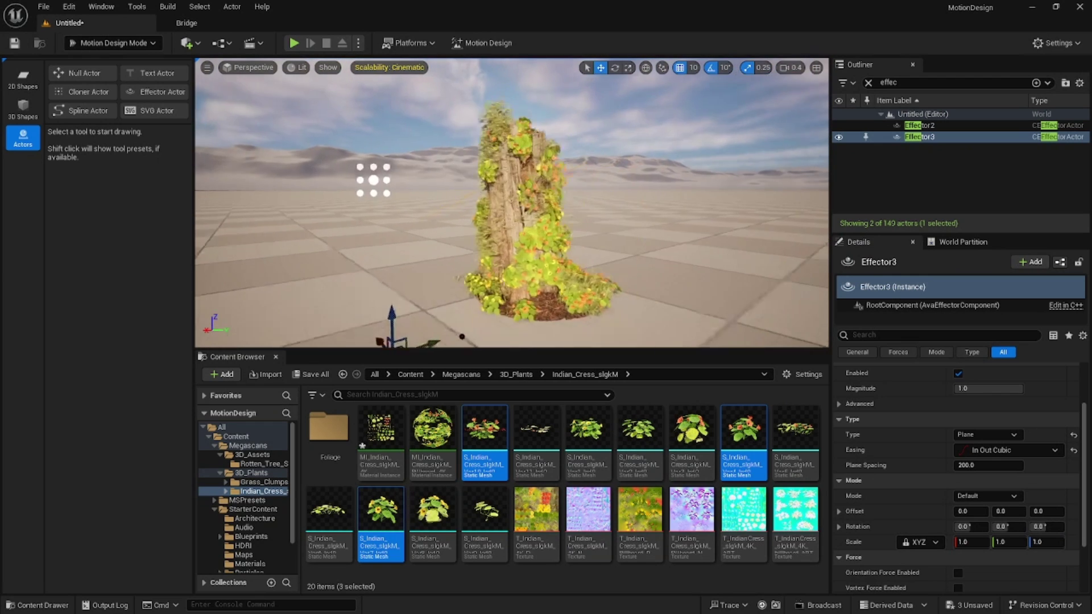
{"action": "right_click_drag", "start_coordinate": [645, 246], "coordinate": [662, 230]}
{"action": "key", "text": "s"}
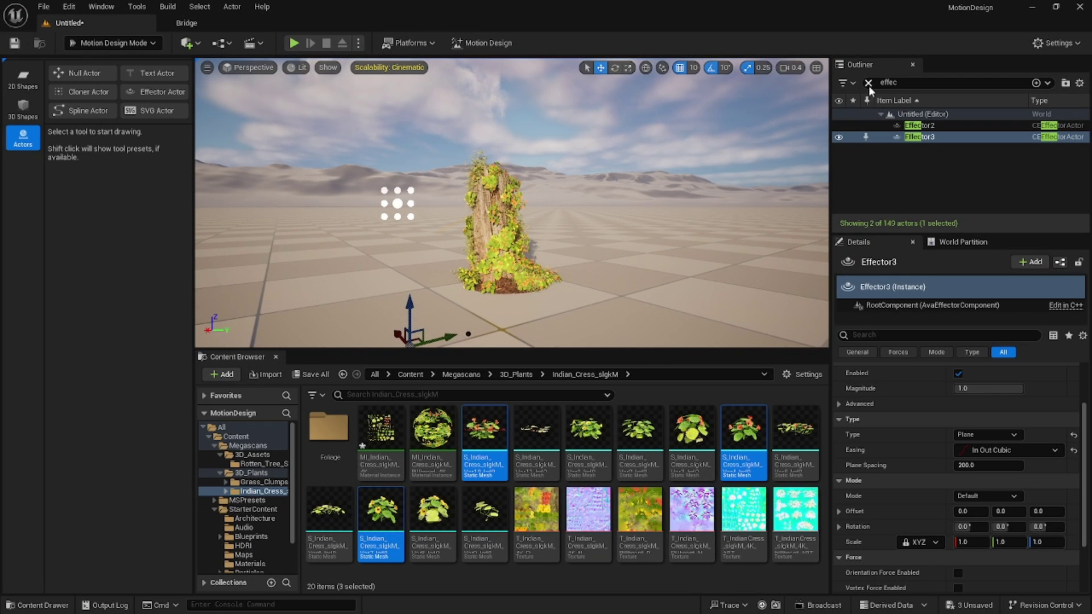
{"action": "left_click", "coordinate": [868, 83]}
{"action": "type", "text": "cloner"}
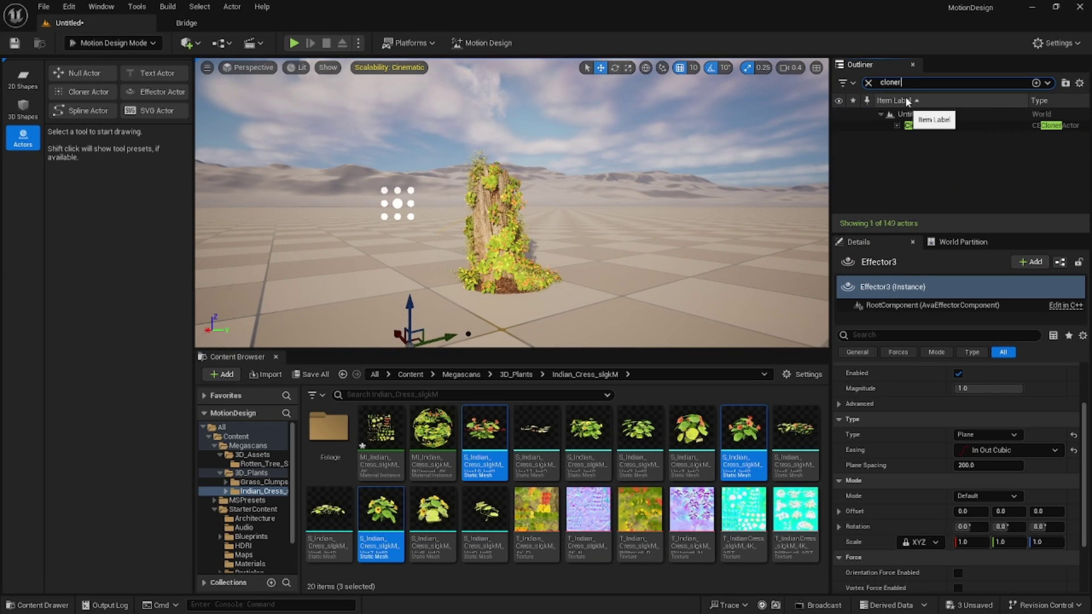
{"action": "left_click", "coordinate": [913, 125]}
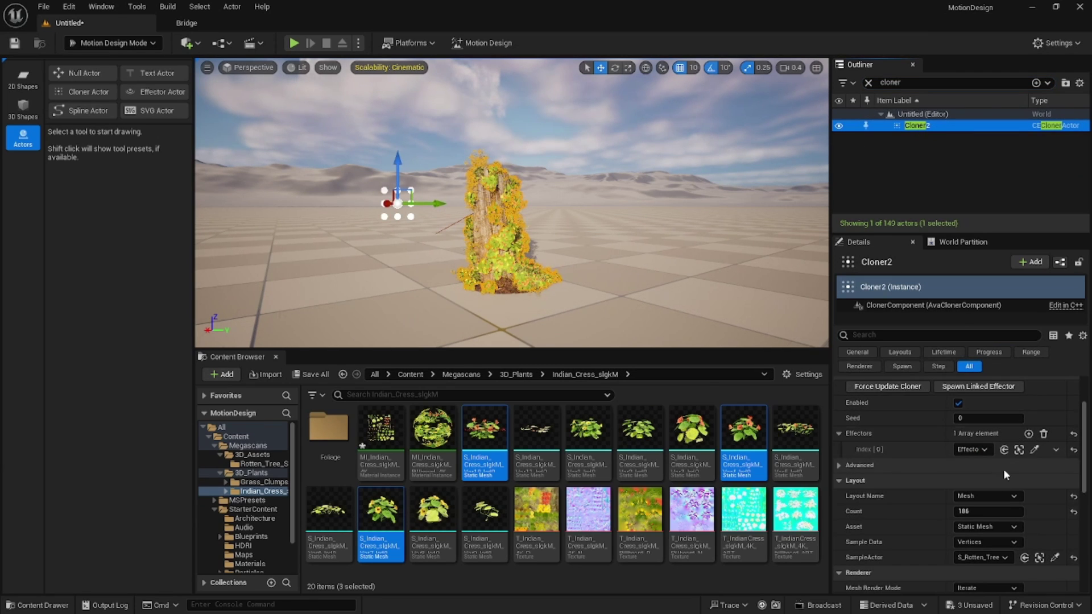
{"action": "left_click", "coordinate": [1029, 434]}
{"action": "left_click", "coordinate": [972, 466]}
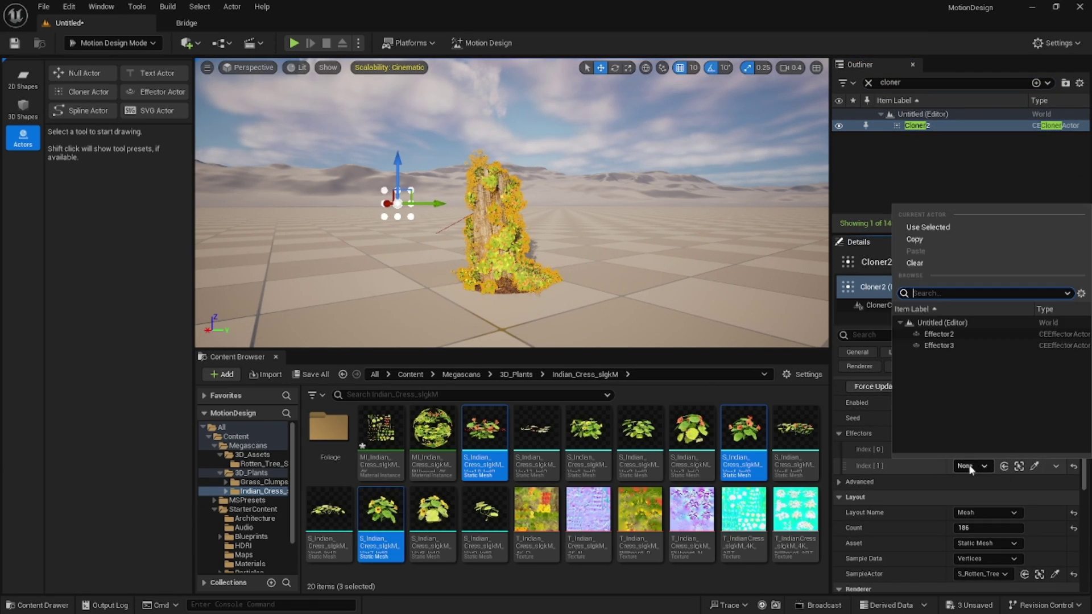
{"action": "left_click", "coordinate": [942, 345]}
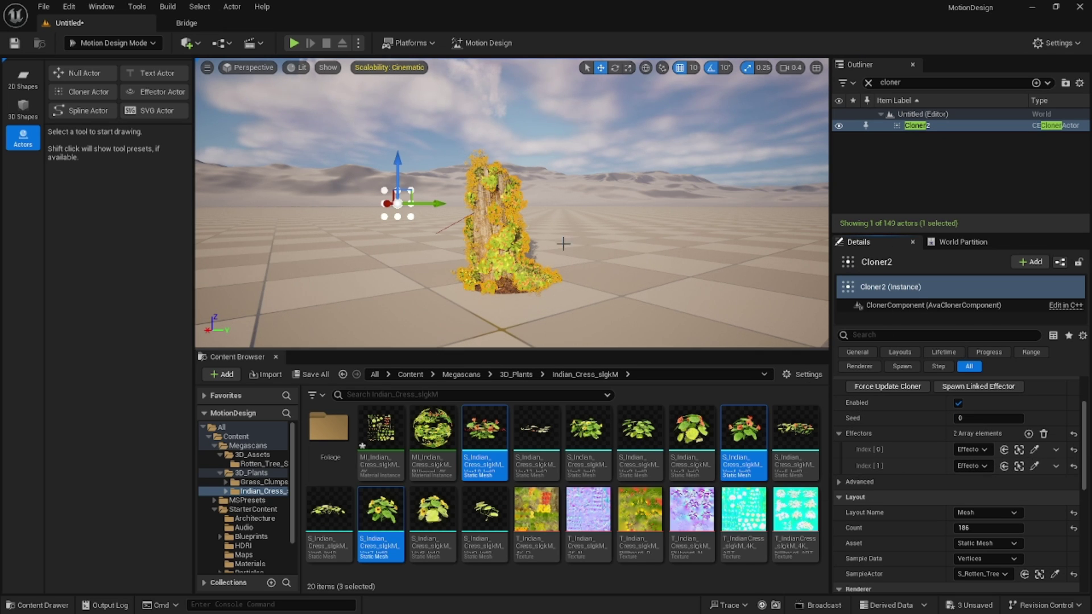
- Find Effector3 by searching the level's actors for "eff" and move it up off the ground in front of the stump
{"action": "right_click_drag", "start_coordinate": [456, 234], "coordinate": [637, 234]}
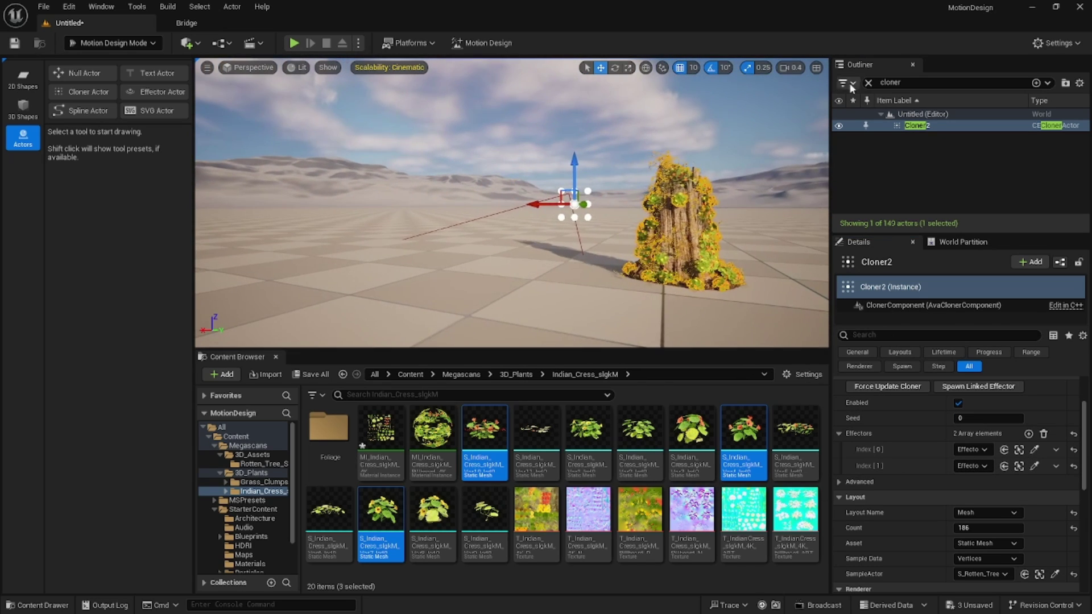
{"action": "left_click", "coordinate": [873, 85]}
{"action": "type", "text": "eff"}
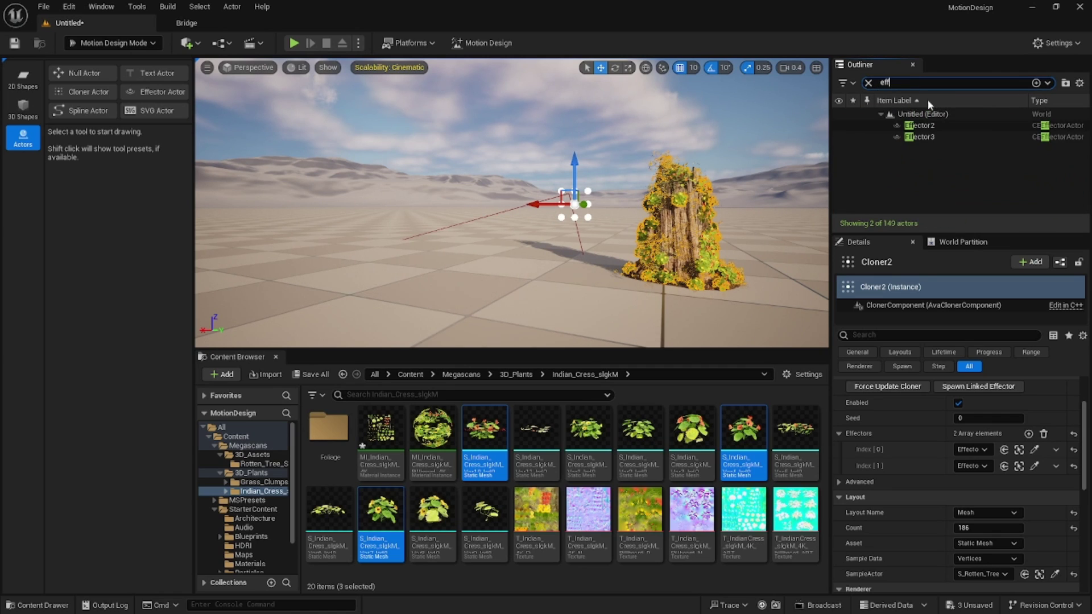
{"action": "left_click", "coordinate": [951, 137]}
{"action": "right_click_drag", "start_coordinate": [468, 296], "coordinate": [506, 336]}
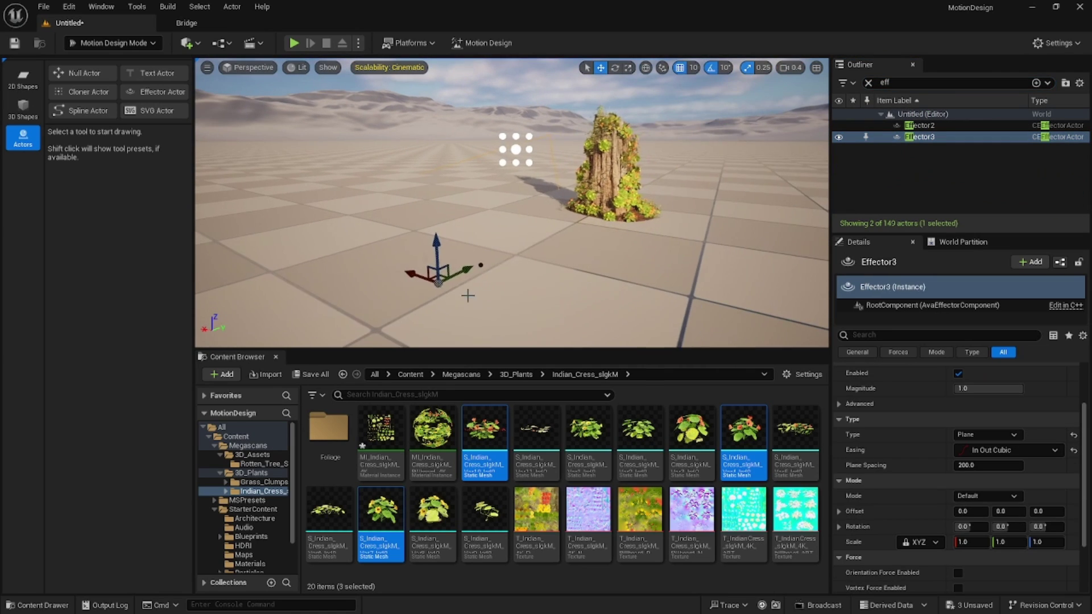
{"action": "left_click_drag", "start_coordinate": [436, 247], "coordinate": [555, 177]}
{"action": "right_click_drag", "start_coordinate": [555, 178], "coordinate": [669, 180]}
{"action": "left_click_drag", "start_coordinate": [537, 214], "coordinate": [491, 211]}
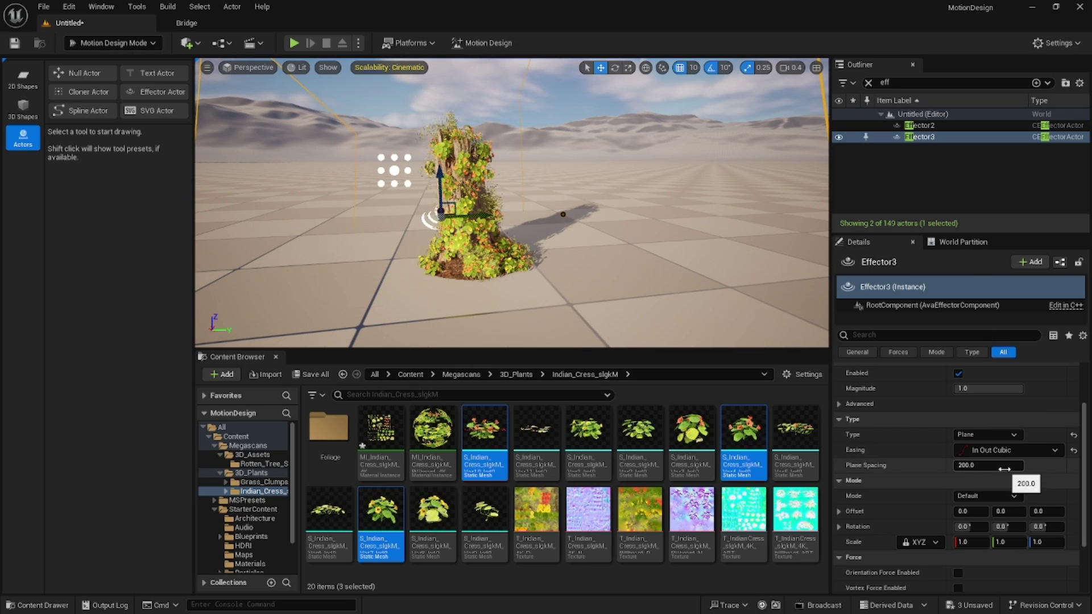
{"action": "scroll", "coordinate": [1005, 470], "scroll_direction": "down", "scroll_amount": 2}
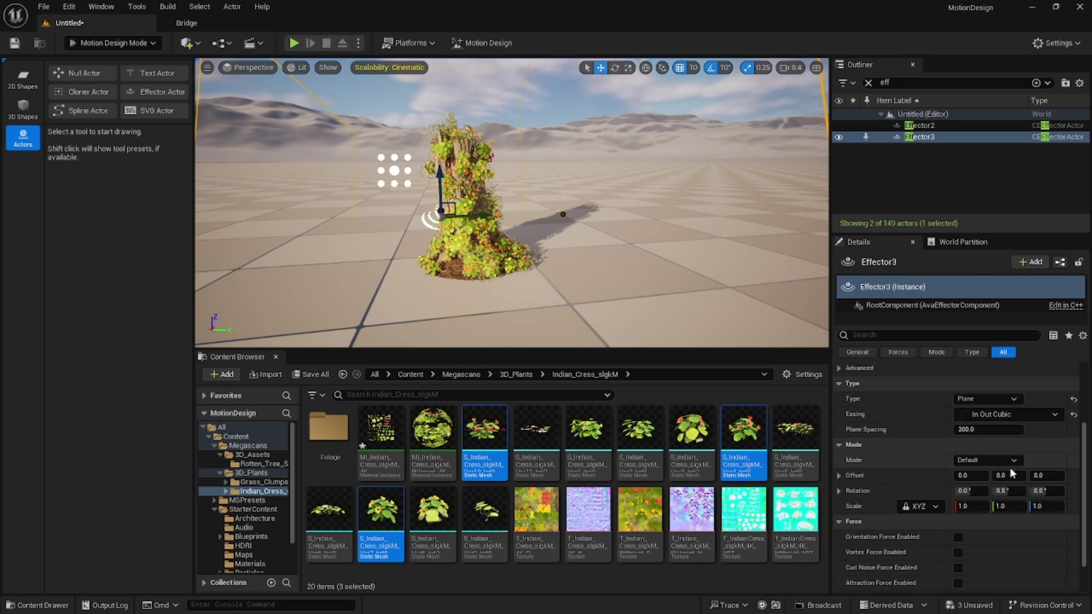
- Set Effector3's mode scale to 0.0 on X, Y and Z
{"action": "left_click", "coordinate": [974, 506]}
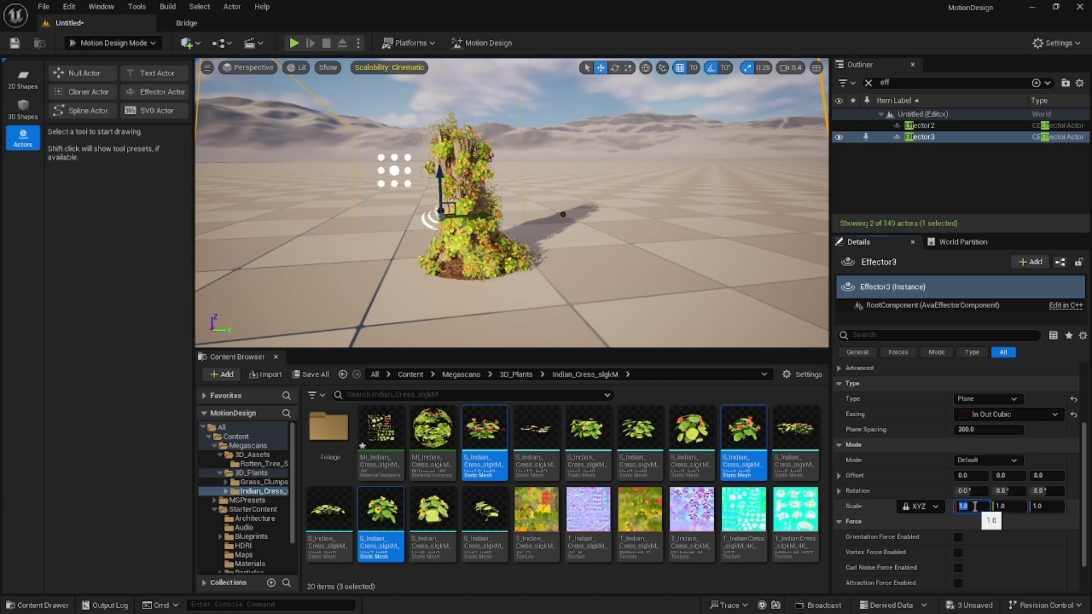
{"action": "type", "text": "0"}
{"action": "key", "text": "Tab"}
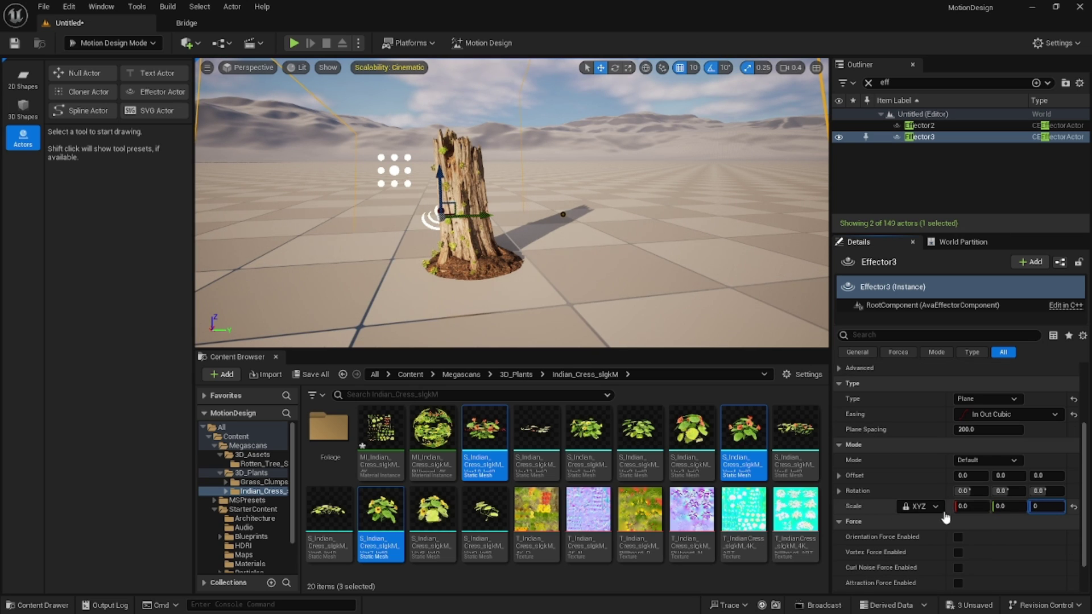
- Slide Effector3 sideways through the stump and back to check how the plants scale along its path
{"action": "left_click_drag", "start_coordinate": [492, 218], "coordinate": [549, 213]}
{"action": "left_click", "coordinate": [1060, 524]}
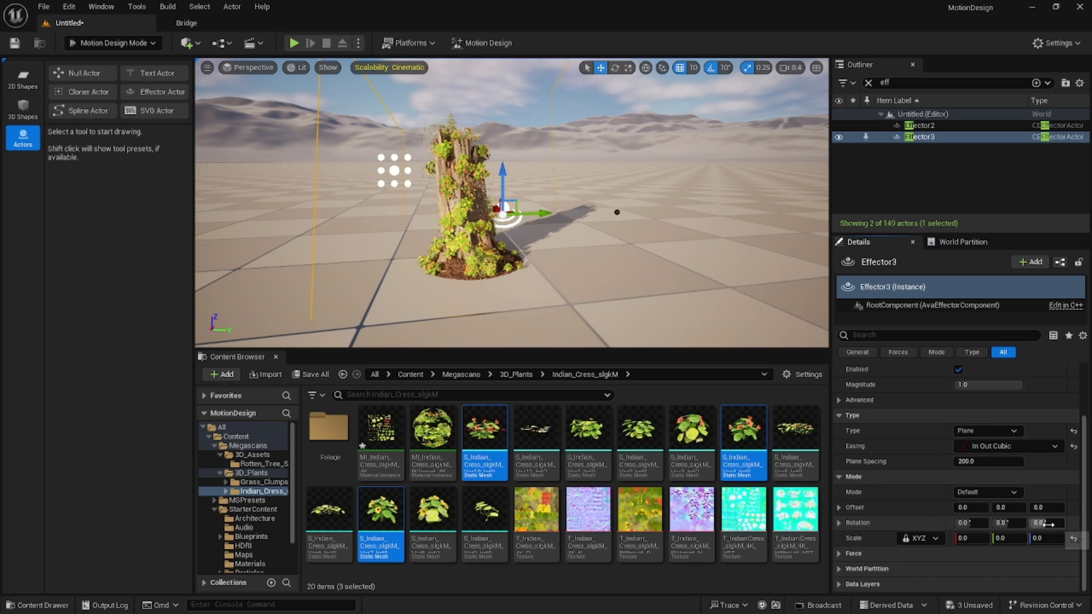
{"action": "left_click_drag", "start_coordinate": [546, 211], "coordinate": [677, 210]}
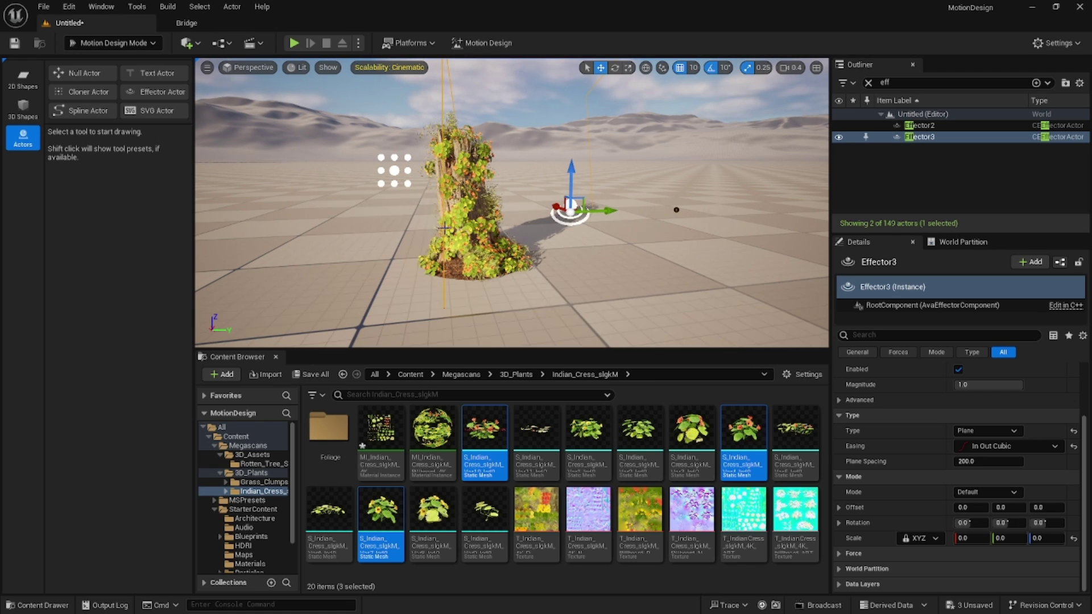
{"action": "left_click_drag", "start_coordinate": [610, 211], "coordinate": [484, 244]}
- Rotate Effector3 about its X axis so that its planes lie parallel to the ground
{"action": "key", "text": "e"}
{"action": "left_click_drag", "start_coordinate": [408, 170], "coordinate": [380, 205]}
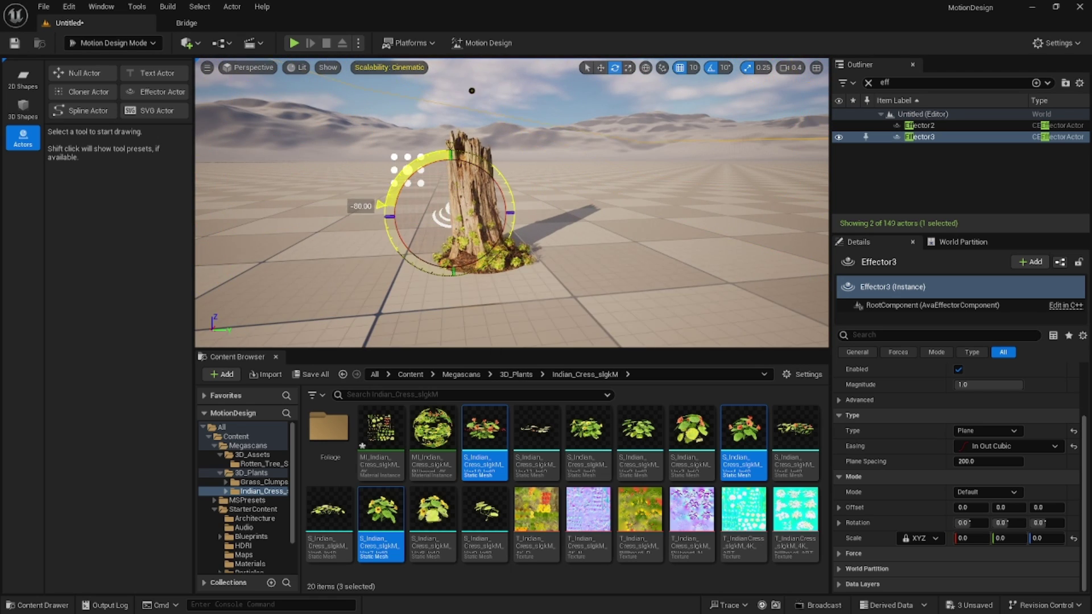
{"action": "left_click_drag", "start_coordinate": [471, 90], "coordinate": [446, 88]}
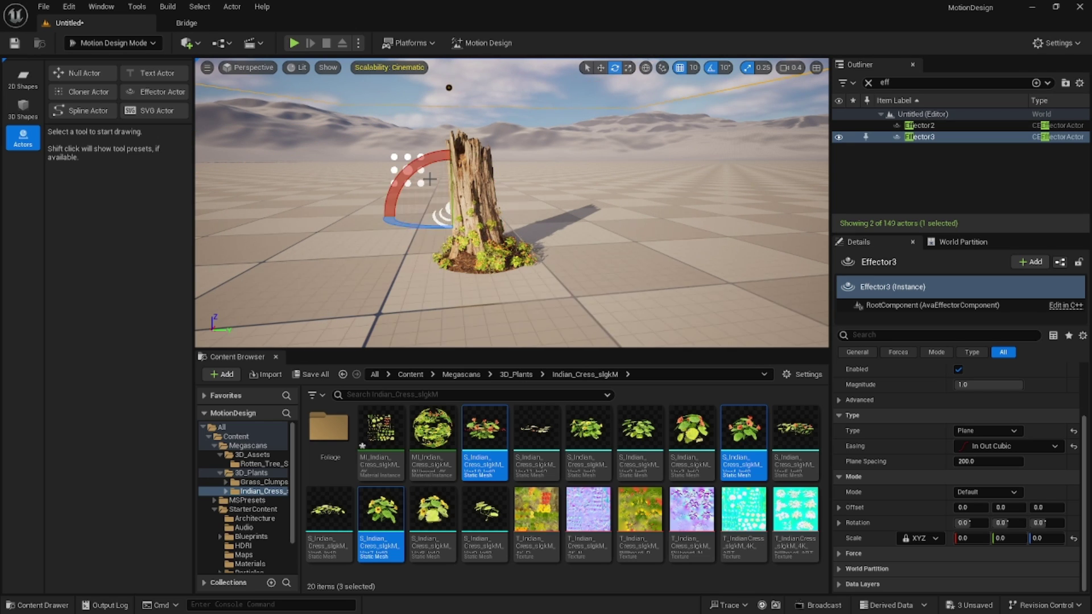
- Move Effector3 vertically along the stump to check the plant growth from several sides, leaving it at the stump's base
{"action": "key", "text": "r"}
{"action": "key", "text": "End"}
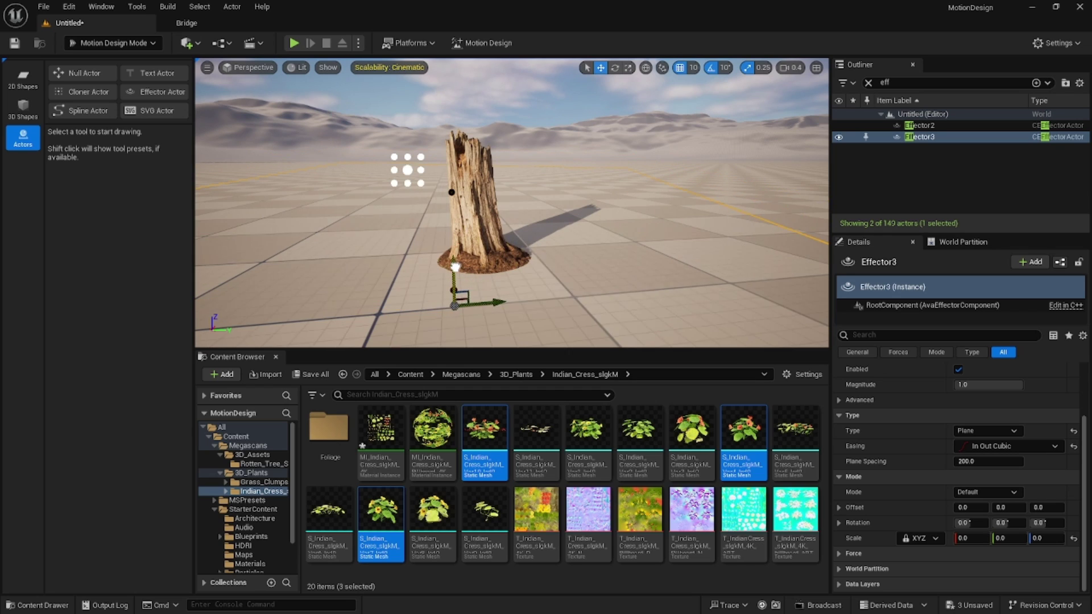
{"action": "left_click_drag", "start_coordinate": [454, 250], "coordinate": [460, 184]}
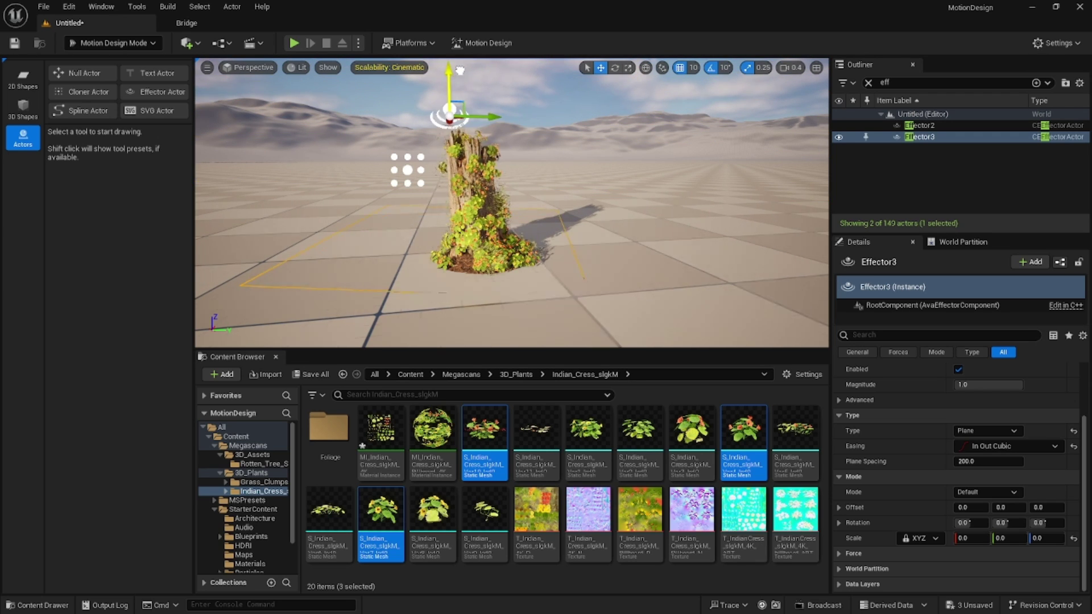
{"action": "left_click_drag", "start_coordinate": [459, 71], "coordinate": [462, 85]}
{"action": "left_click_drag", "start_coordinate": [458, 149], "coordinate": [429, 103]}
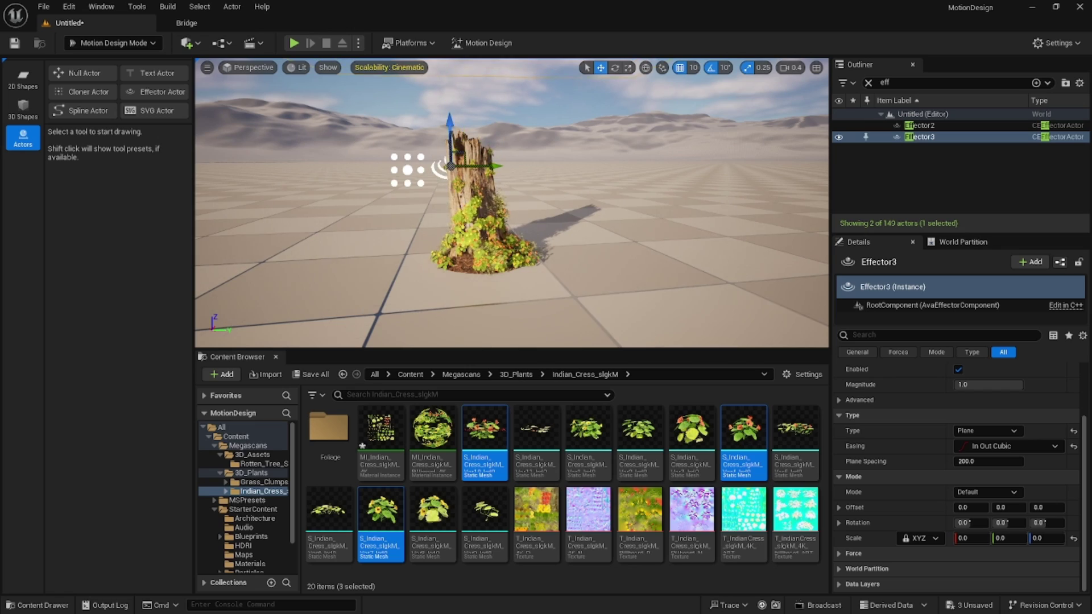
{"action": "right_click_drag", "start_coordinate": [410, 231], "coordinate": [250, 250]}
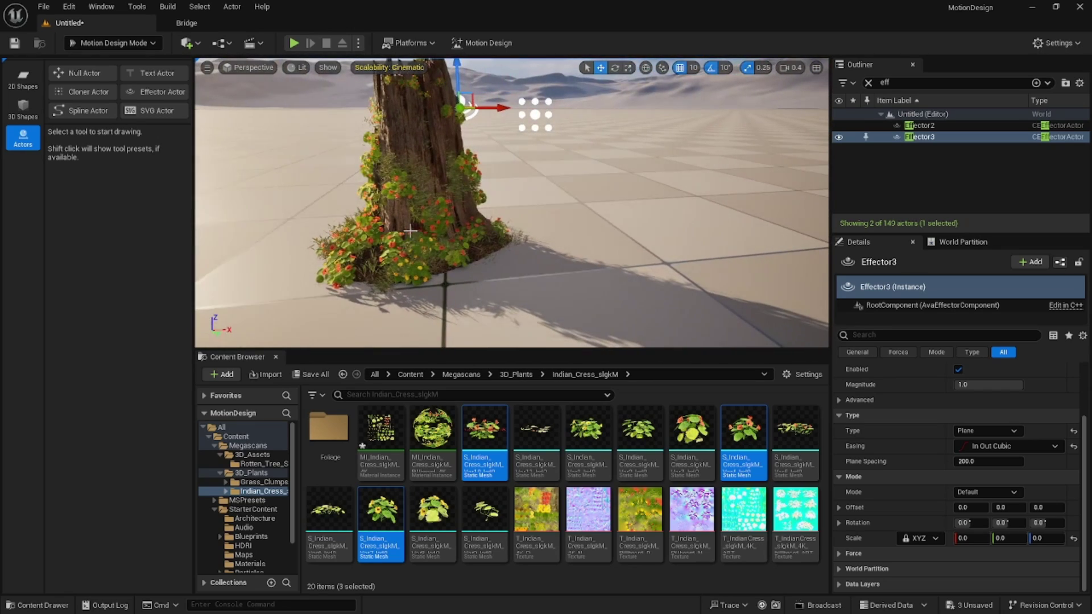
{"action": "right_click_drag", "start_coordinate": [418, 248], "coordinate": [535, 256]}
{"action": "right_click_drag", "start_coordinate": [475, 193], "coordinate": [475, 193]}
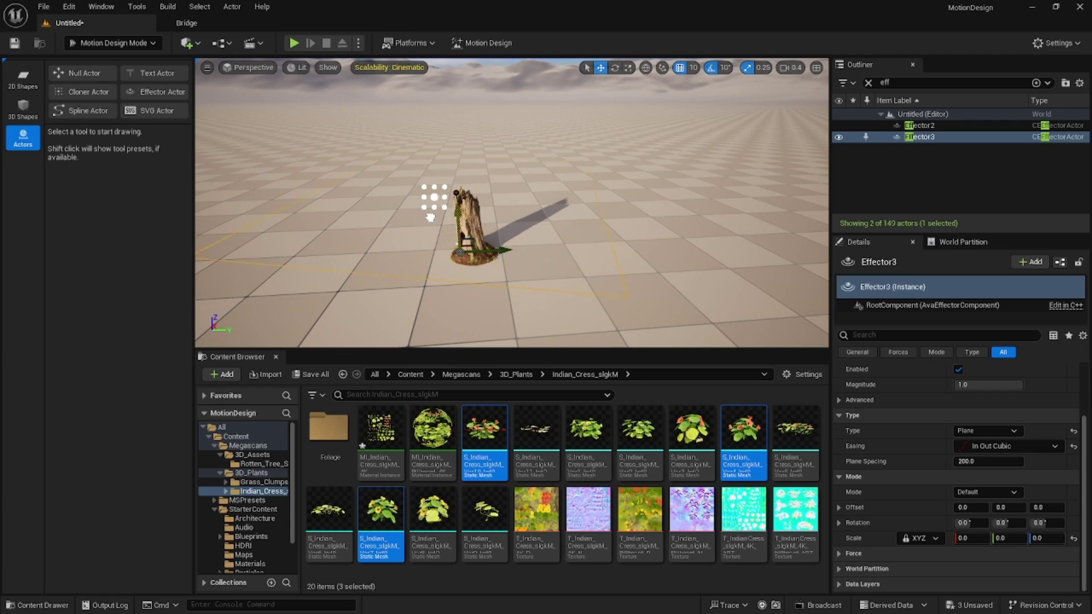
{"action": "left_click_drag", "start_coordinate": [425, 189], "coordinate": [424, 206]}
- Add a level sequence saved as NewLevelSequence and close the content browser to enlarge the viewport
{"action": "left_click", "coordinate": [259, 49]}
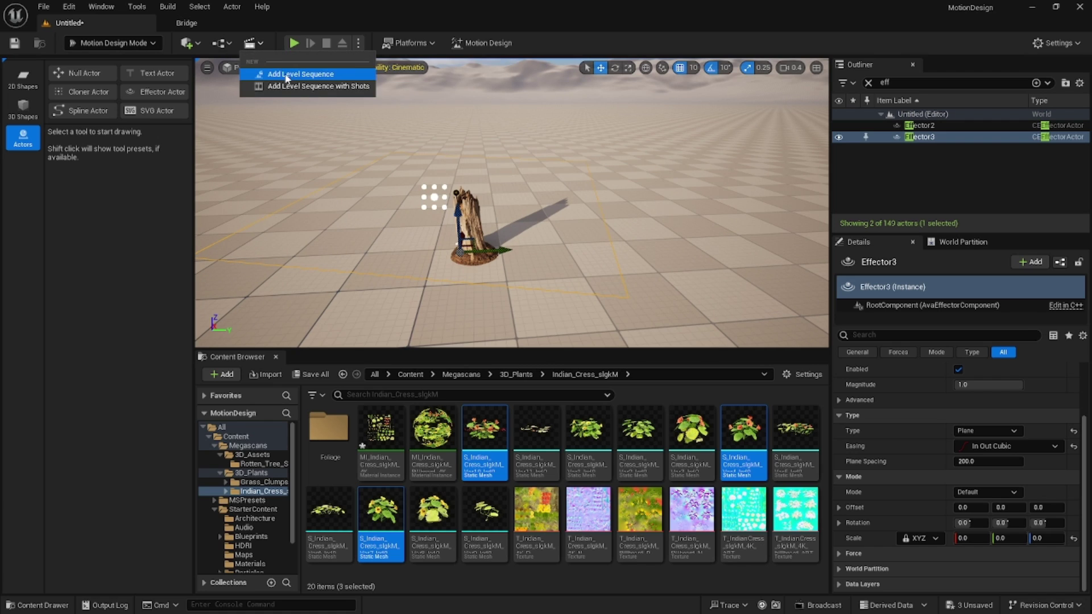
{"action": "left_click", "coordinate": [279, 74]}
{"action": "left_click", "coordinate": [802, 486]}
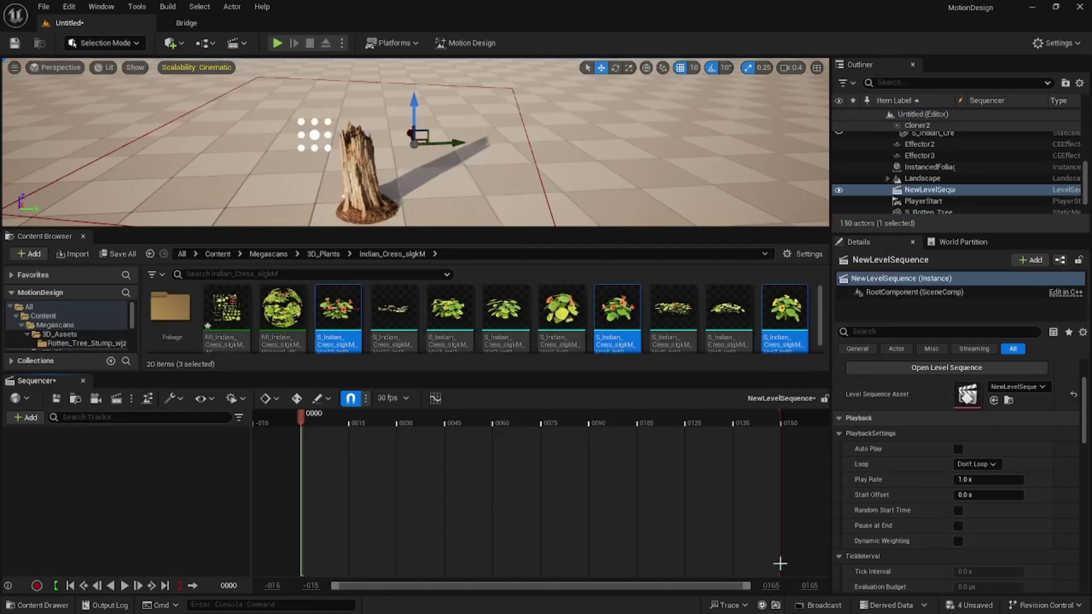
{"action": "left_click", "coordinate": [83, 236]}
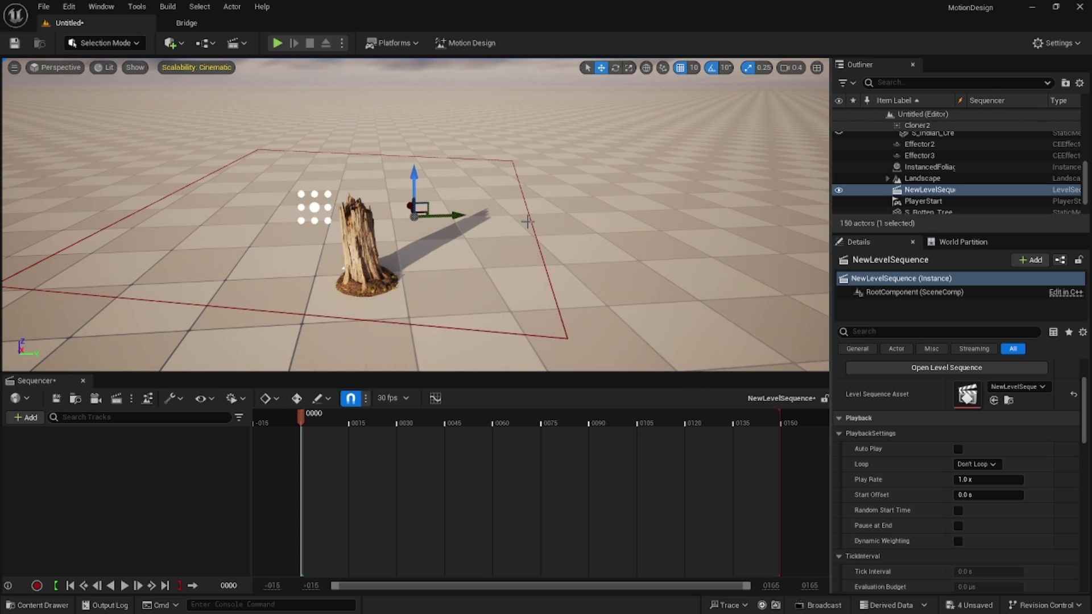
- Add Effector3 to the sequence with a Transform track and key its transform at frame 0
{"action": "scroll", "coordinate": [933, 187], "scroll_direction": "up", "scroll_amount": 2}
{"action": "left_click", "coordinate": [935, 172]}
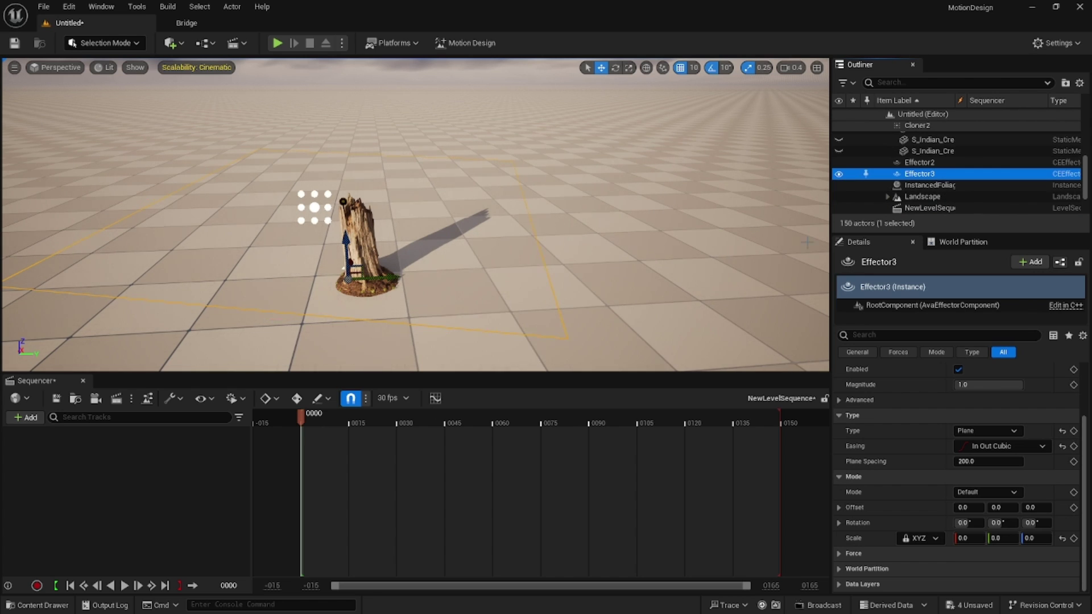
{"action": "left_click_drag", "start_coordinate": [200, 479], "coordinate": [188, 489]}
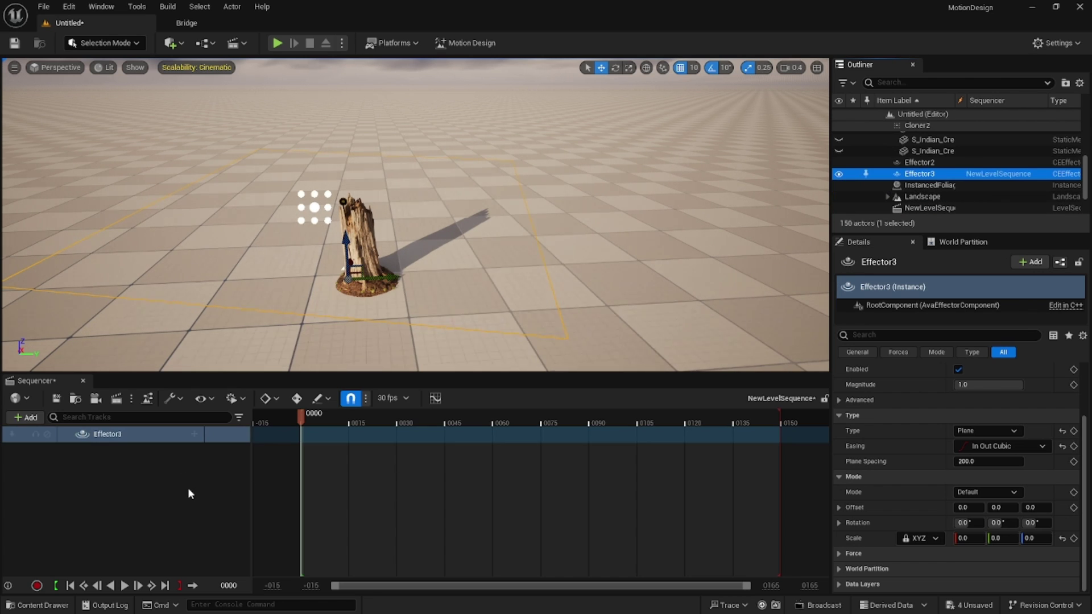
{"action": "left_click", "coordinate": [195, 436]}
{"action": "left_click", "coordinate": [239, 212]}
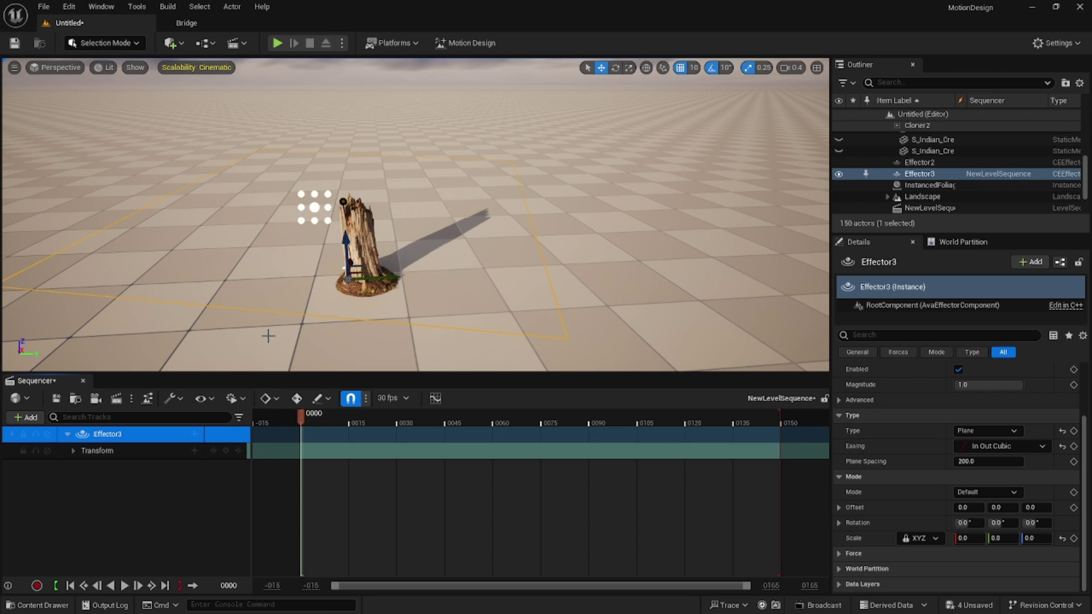
{"action": "left_click", "coordinate": [225, 452]}
- Add a Cine Camera to the sequence, frame the whole stump through it, and key its transform at frame 0
{"action": "left_click", "coordinate": [96, 400]}
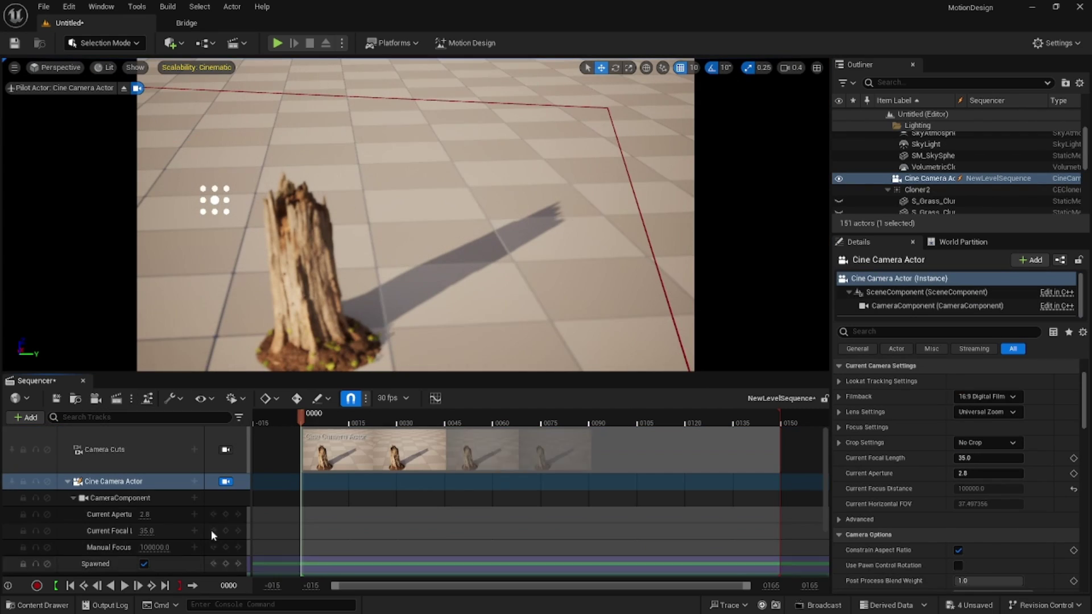
{"action": "scroll", "coordinate": [414, 489], "scroll_direction": "down", "scroll_amount": 3}
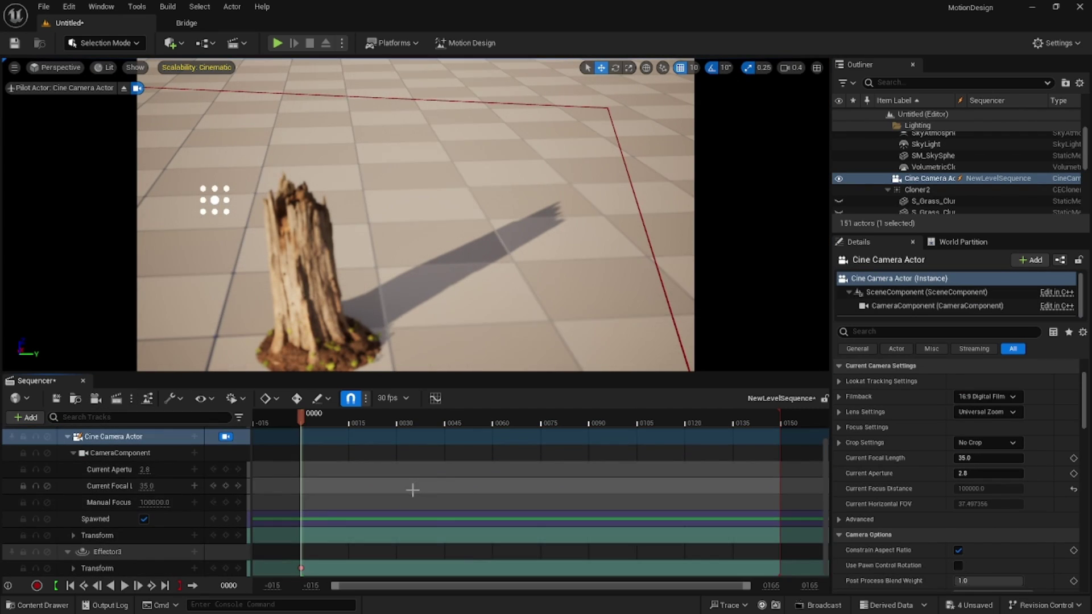
{"action": "scroll", "coordinate": [176, 519], "scroll_direction": "up", "scroll_amount": 2}
{"action": "left_click", "coordinate": [73, 489]}
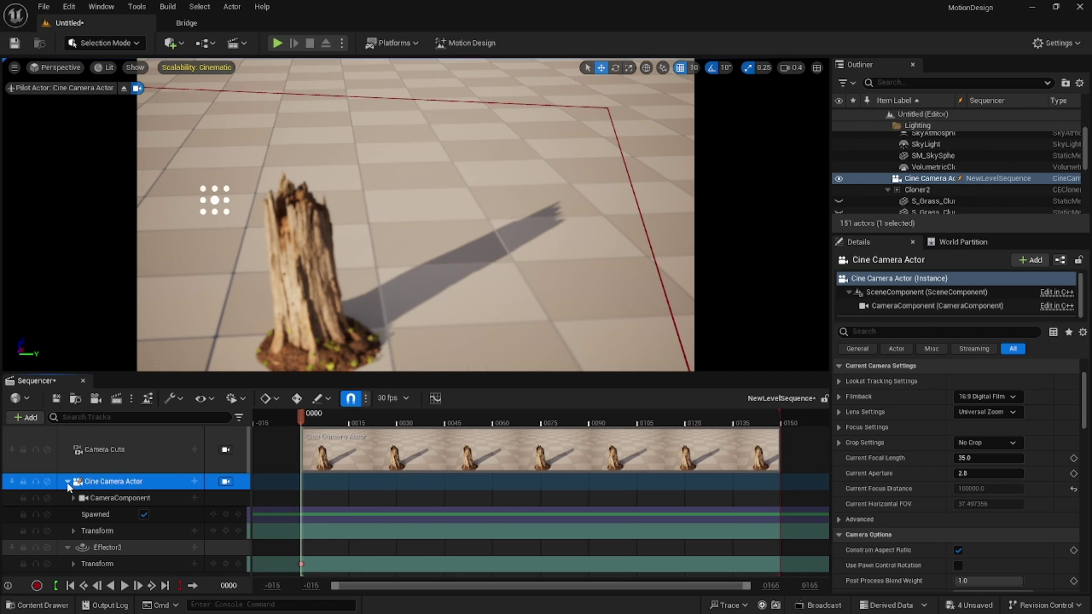
{"action": "right_click_drag", "start_coordinate": [398, 227], "coordinate": [366, 305]}
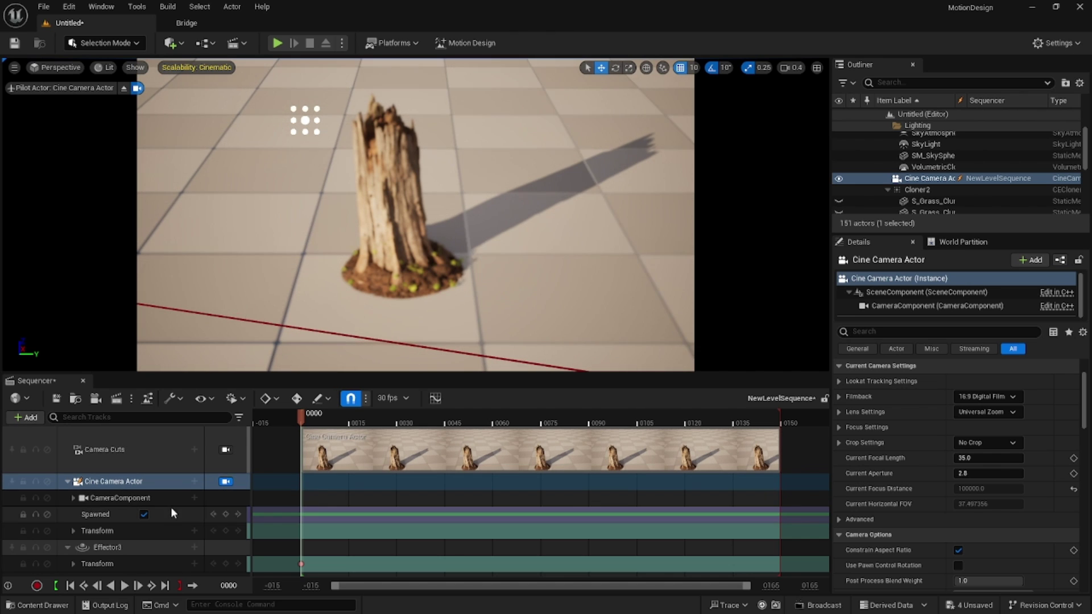
{"action": "left_click", "coordinate": [230, 533]}
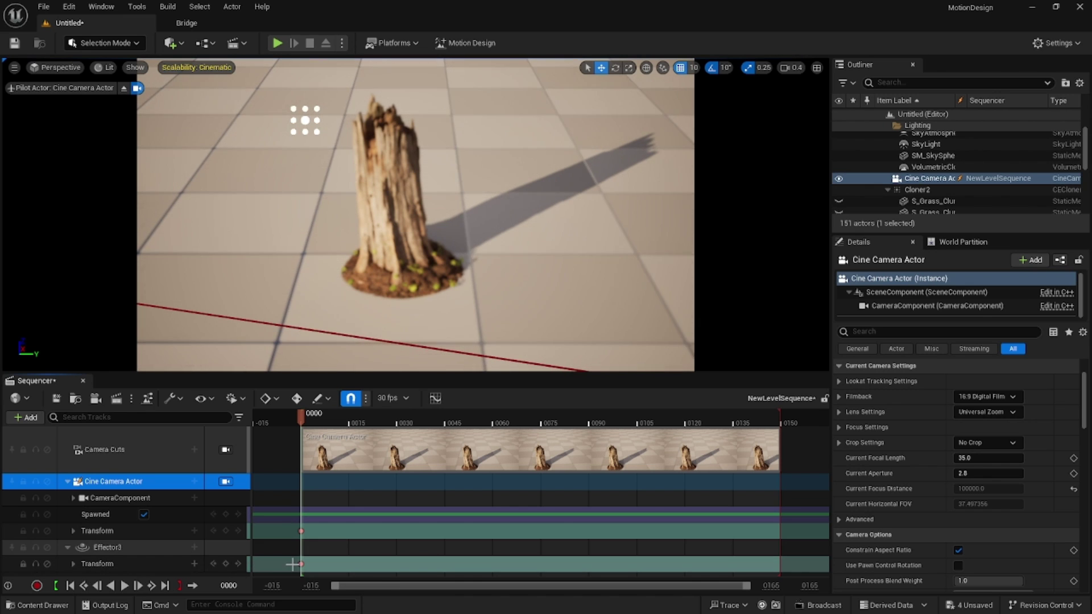
- At frame 149, raise Effector3 above the top of the stump and key its transform
{"action": "left_click", "coordinate": [137, 568]}
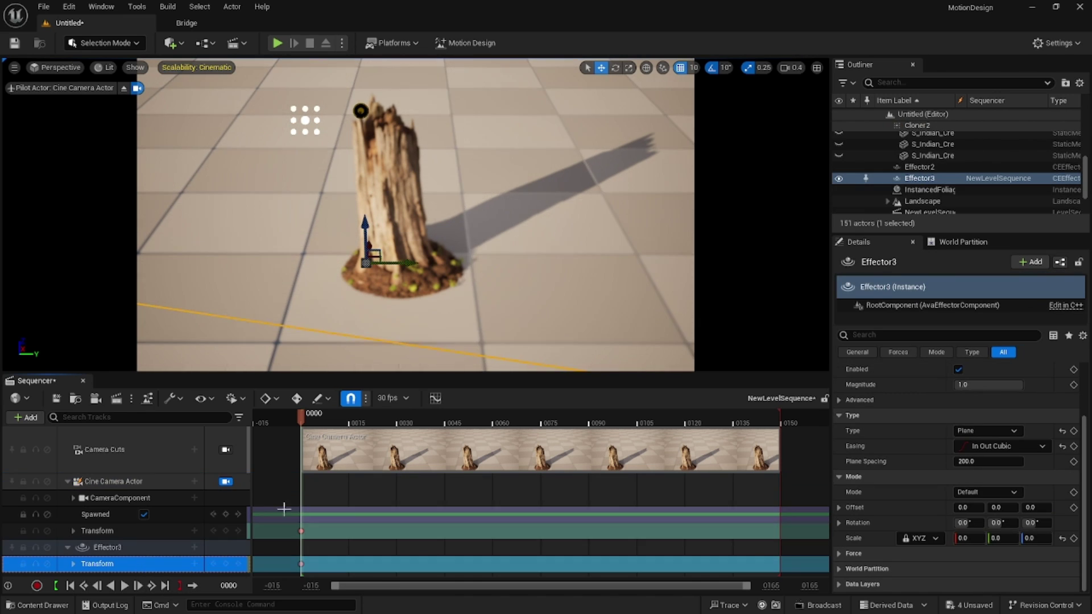
{"action": "left_click_drag", "start_coordinate": [299, 419], "coordinate": [779, 433]}
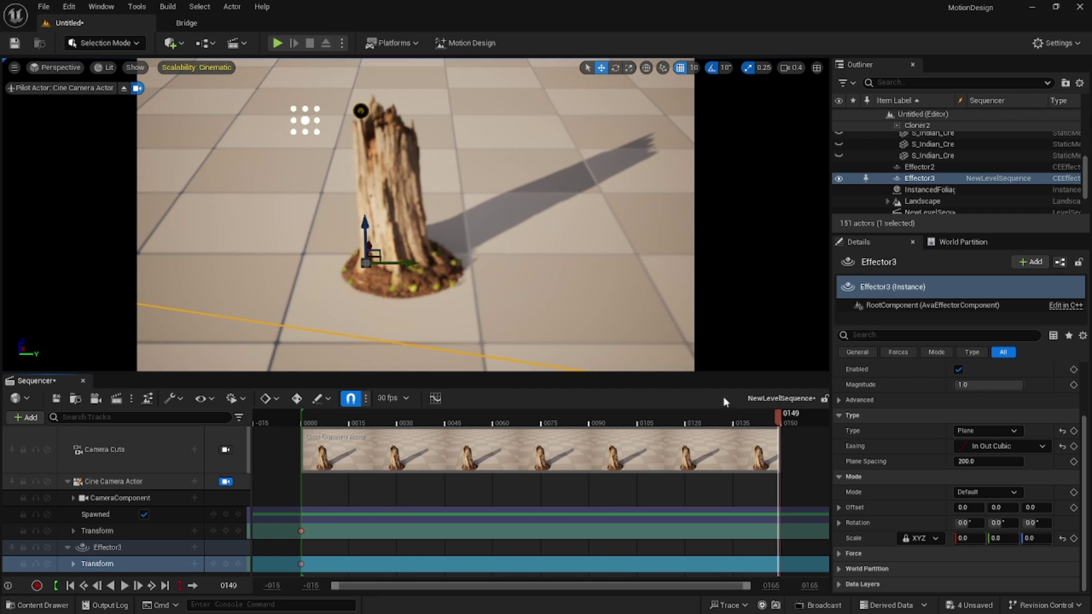
{"action": "left_click_drag", "start_coordinate": [362, 232], "coordinate": [361, 79]}
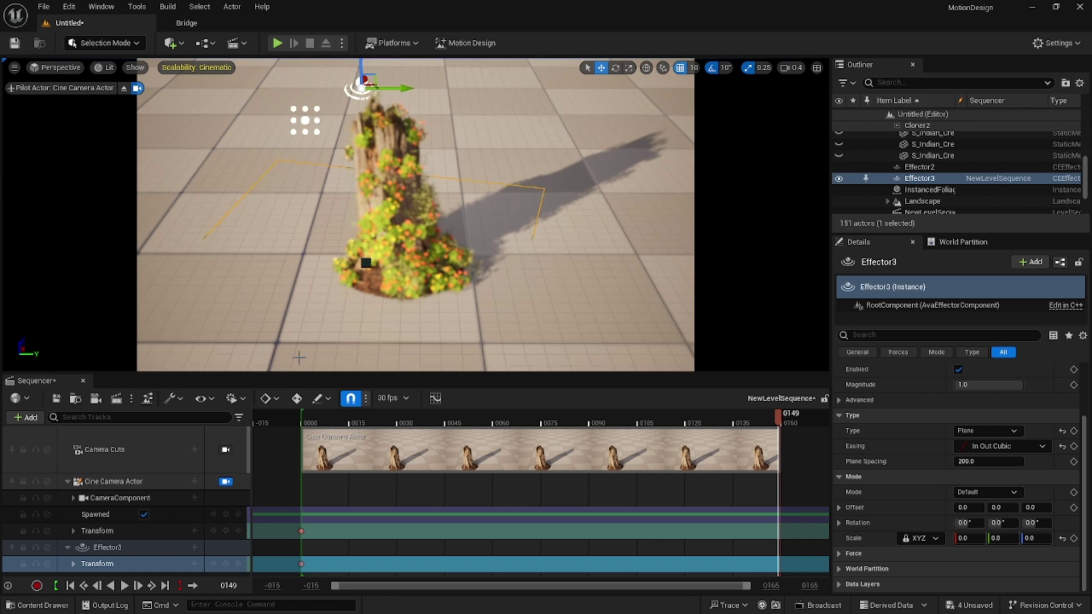
{"action": "left_click", "coordinate": [225, 564]}
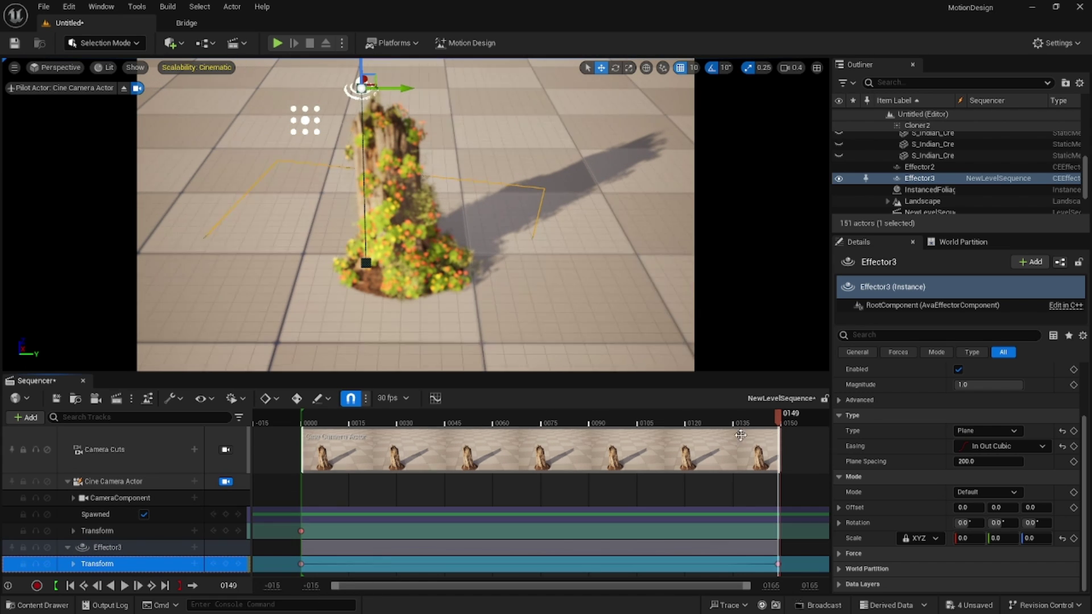
- Play the sequence to review the growth animation, try a closer camera view, and return to frame 141
{"action": "left_click", "coordinate": [124, 588]}
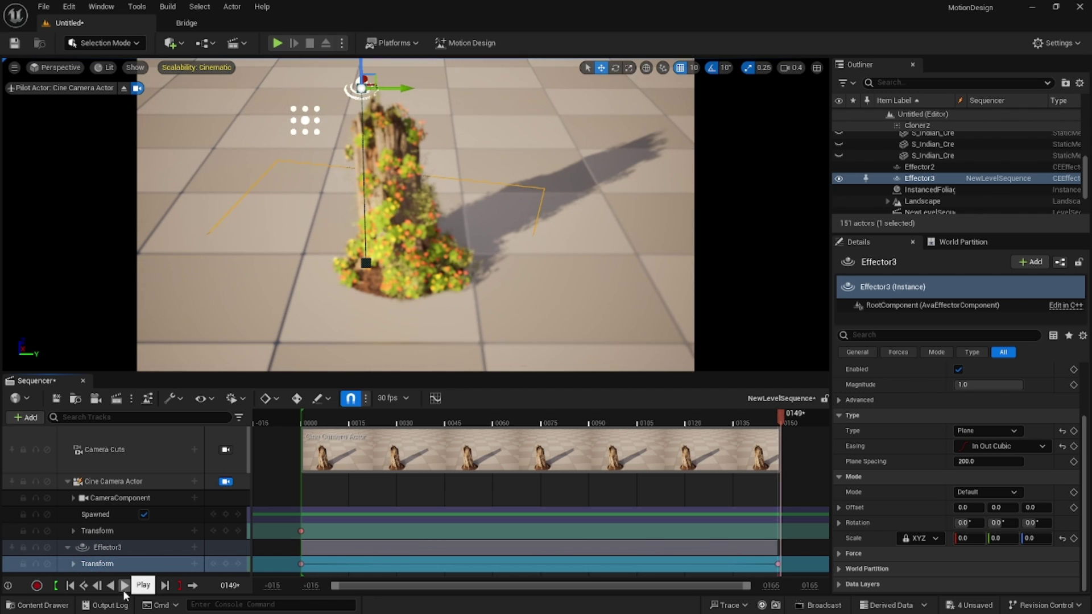
{"action": "left_click", "coordinate": [124, 590]}
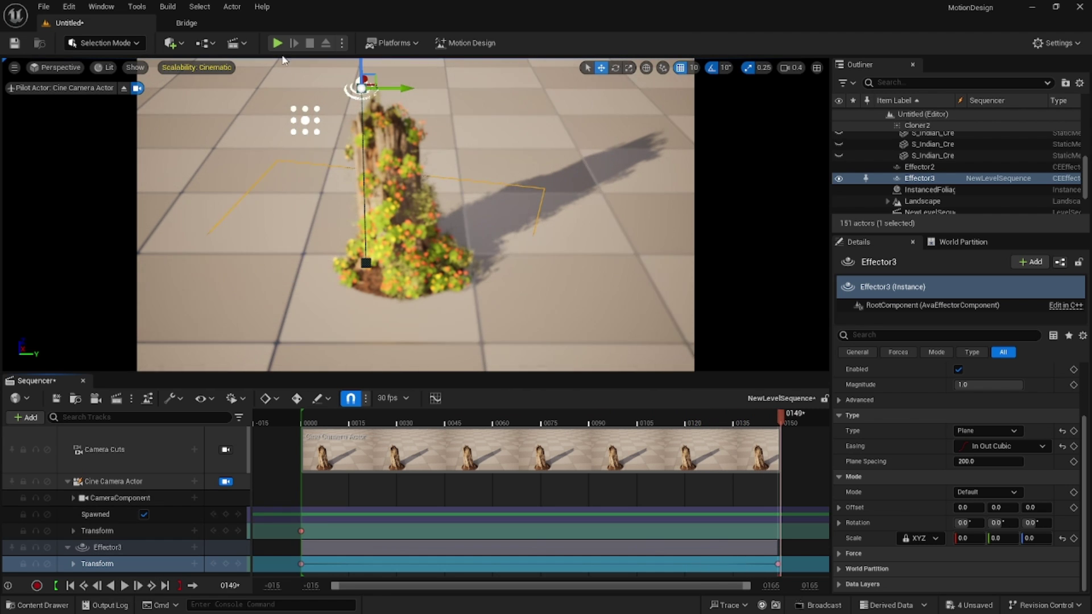
{"action": "key", "text": "w"}
{"action": "mouse_move", "coordinate": [458, 255]}
{"action": "right_mouse_down"}
{"action": "mouse_move", "coordinate": [491, 255]}
{"action": "mouse_move", "coordinate": [455, 296]}
{"action": "mouse_move", "coordinate": [450, 216]}
{"action": "mouse_move", "coordinate": [457, 250]}
{"action": "right_mouse_up"}
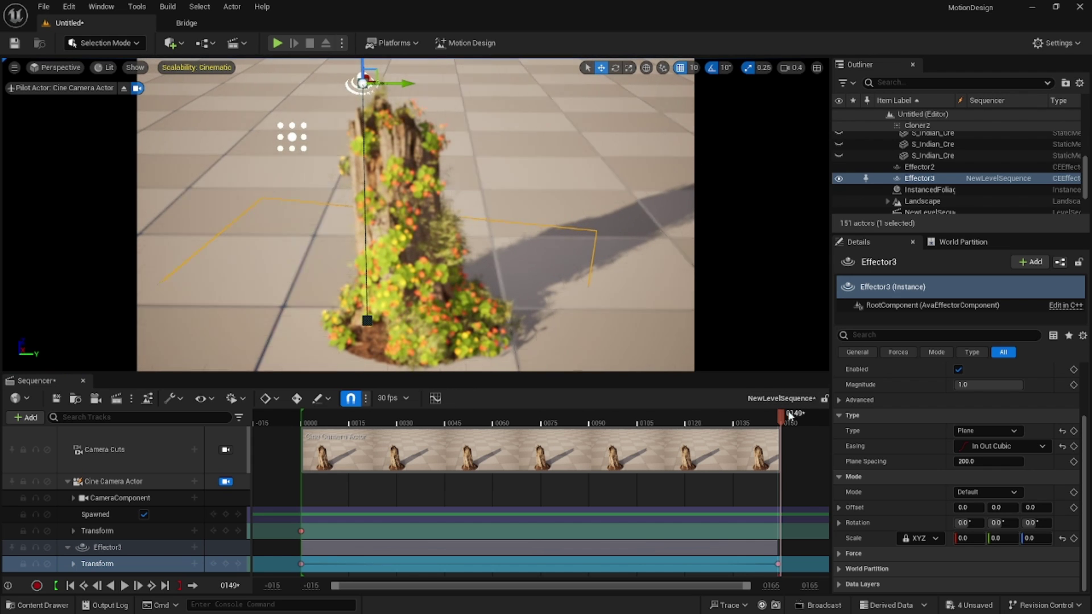
{"action": "left_click_drag", "start_coordinate": [790, 417], "coordinate": [752, 437]}
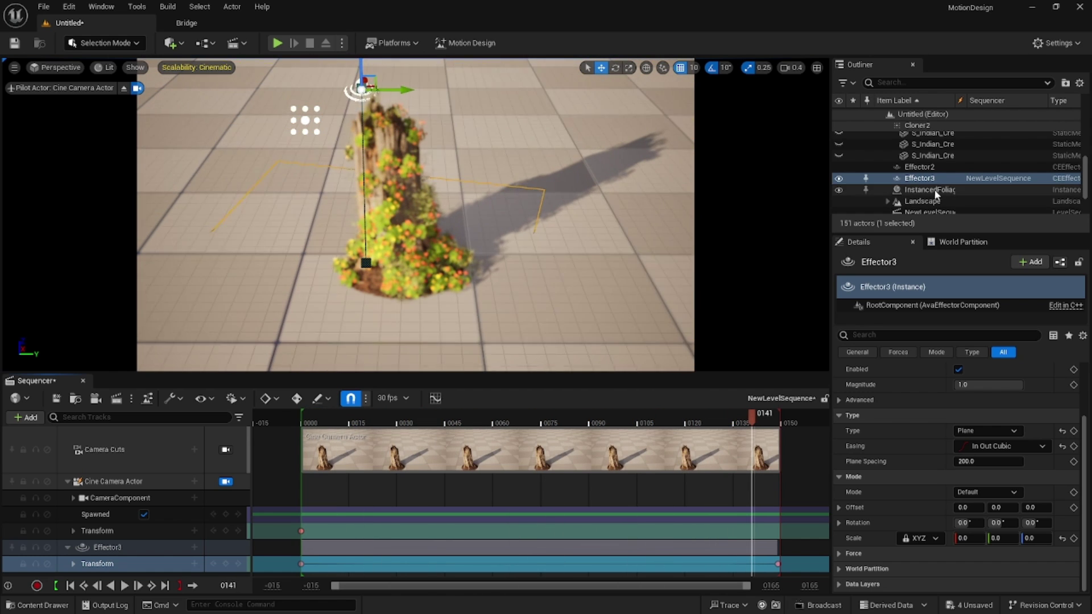
- Select Cloner2 and examine its effector, layout and renderer settings
{"action": "scroll", "coordinate": [942, 182], "scroll_direction": "up", "scroll_amount": 2}
{"action": "left_click", "coordinate": [944, 177]}
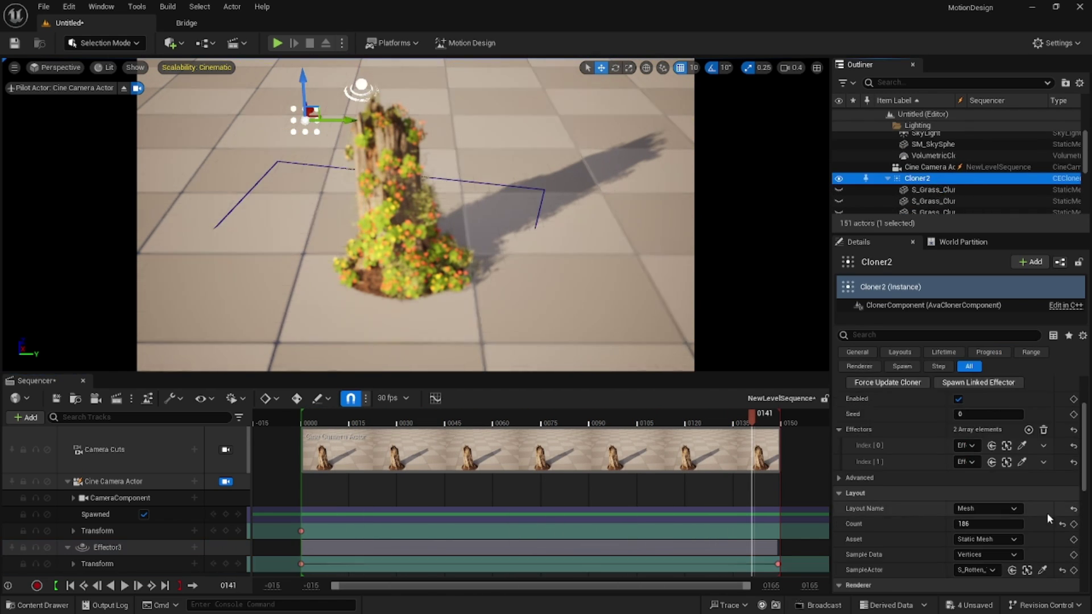
{"action": "scroll", "coordinate": [998, 547], "scroll_direction": "down", "scroll_amount": 3}
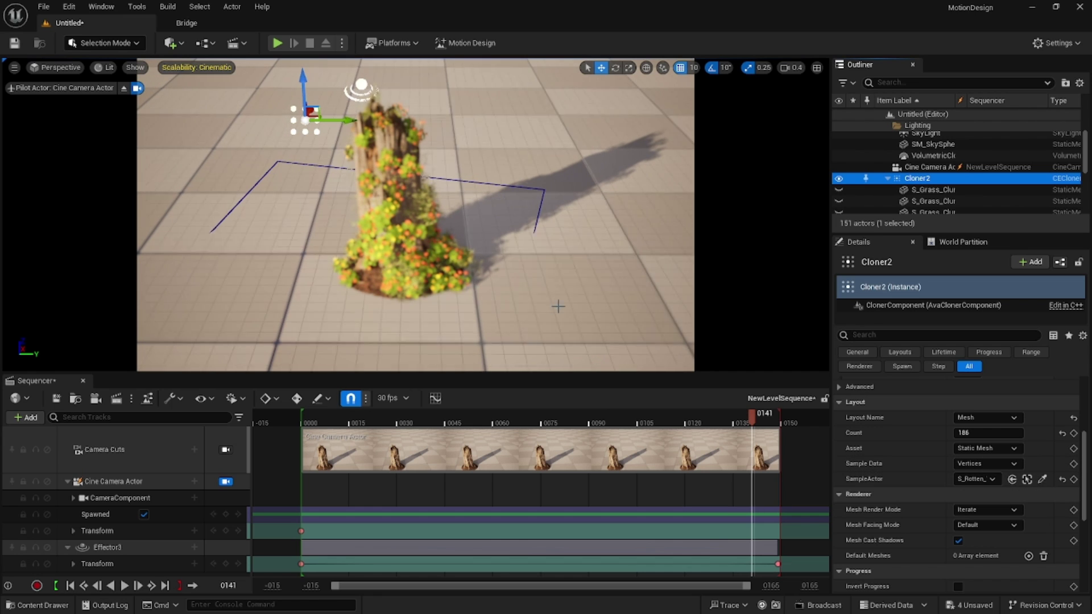
- Duplicate the rotten tree stump and place the copy beside the original along the Y axis
{"action": "left_click", "coordinate": [392, 141]}
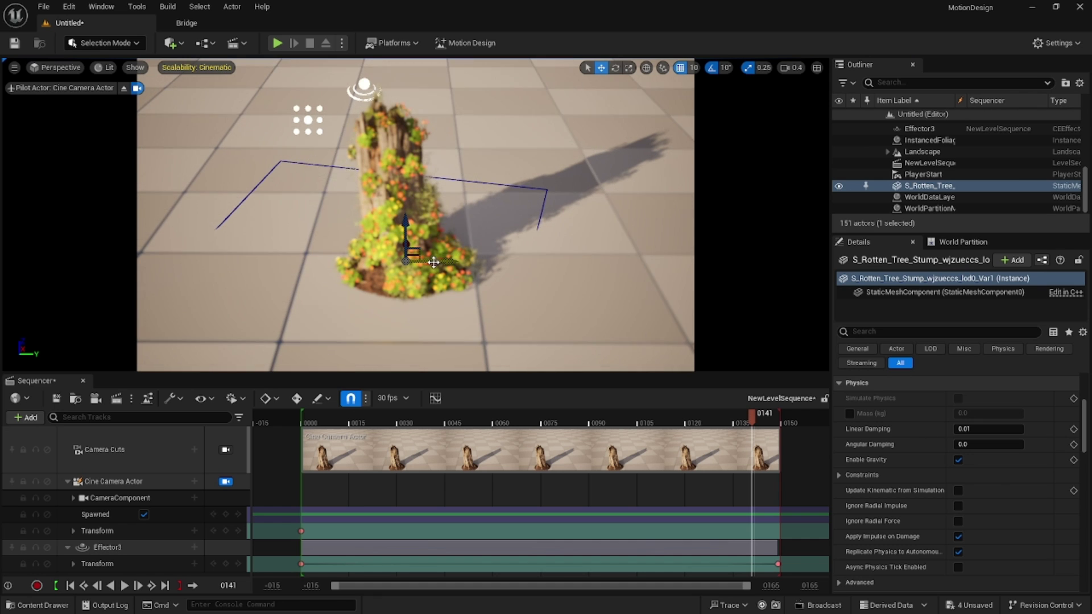
{"action": "left_click_drag", "start_coordinate": [441, 261], "coordinate": [555, 266], "text": "alt"}
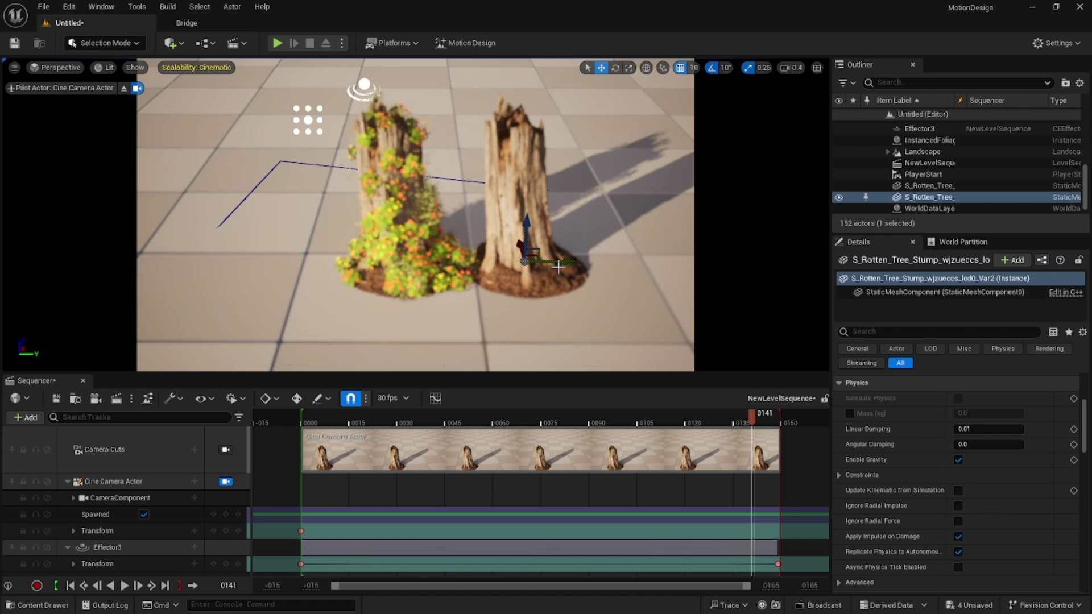
{"action": "scroll", "coordinate": [984, 163], "scroll_direction": "up", "scroll_amount": 5}
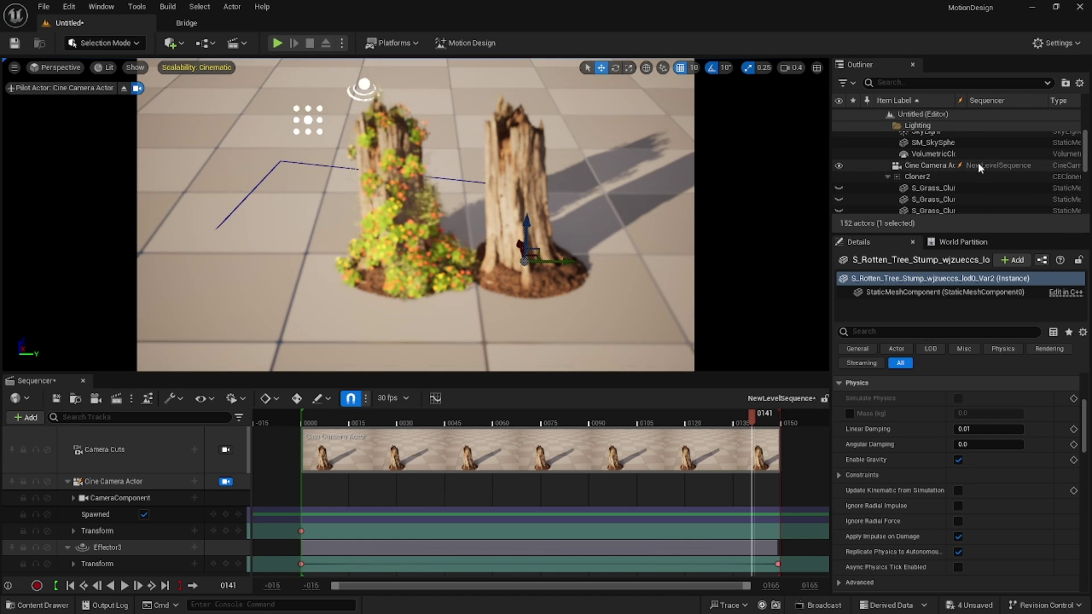
- Duplicate Cloner2, move the copy along Y above the second stump, and delete the copy's DefaultCube
{"action": "left_click", "coordinate": [918, 177]}
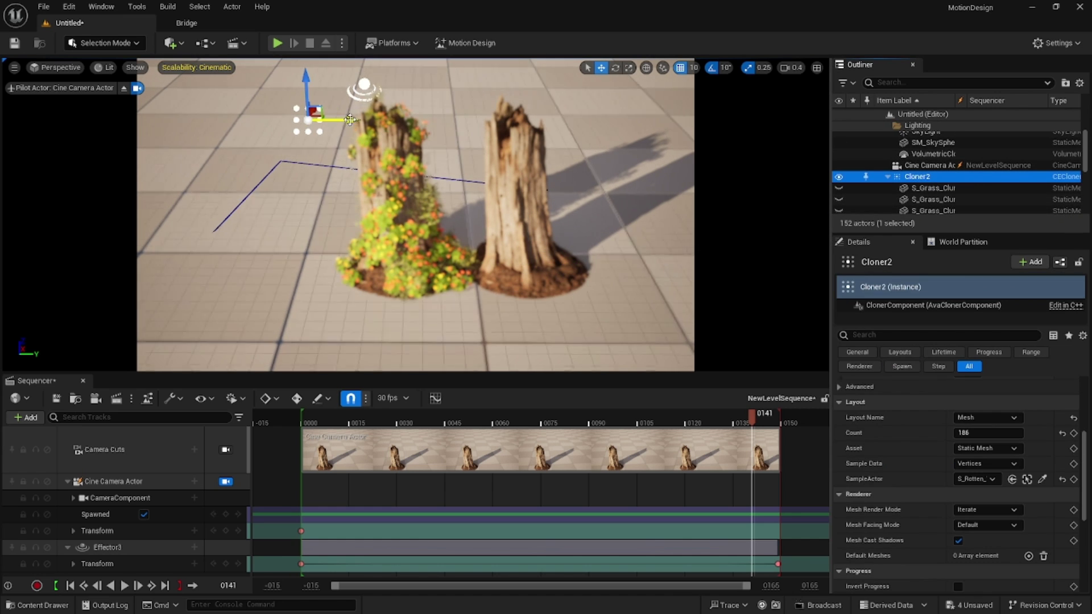
{"action": "left_click_drag", "start_coordinate": [354, 120], "coordinate": [583, 140], "text": "alt"}
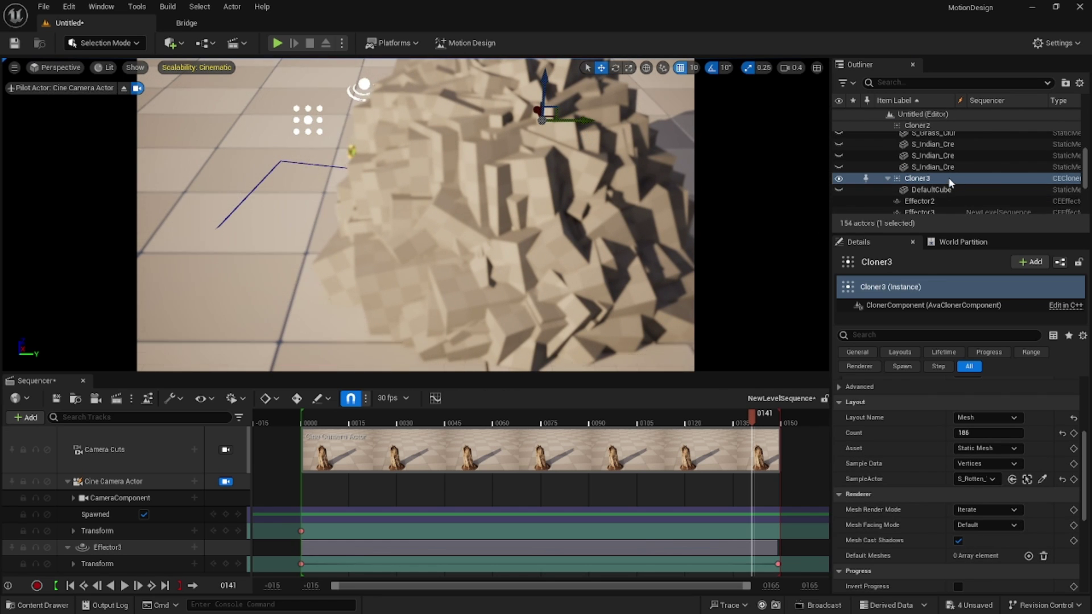
{"action": "left_click", "coordinate": [932, 192]}
{"action": "key", "text": "Delete"}
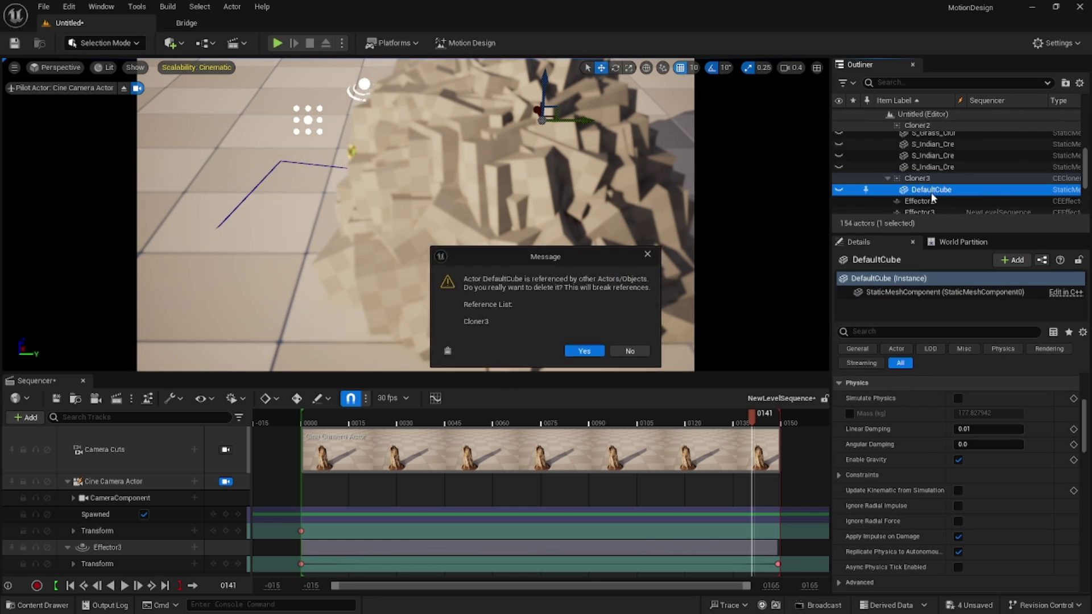
{"action": "left_click", "coordinate": [585, 351]}
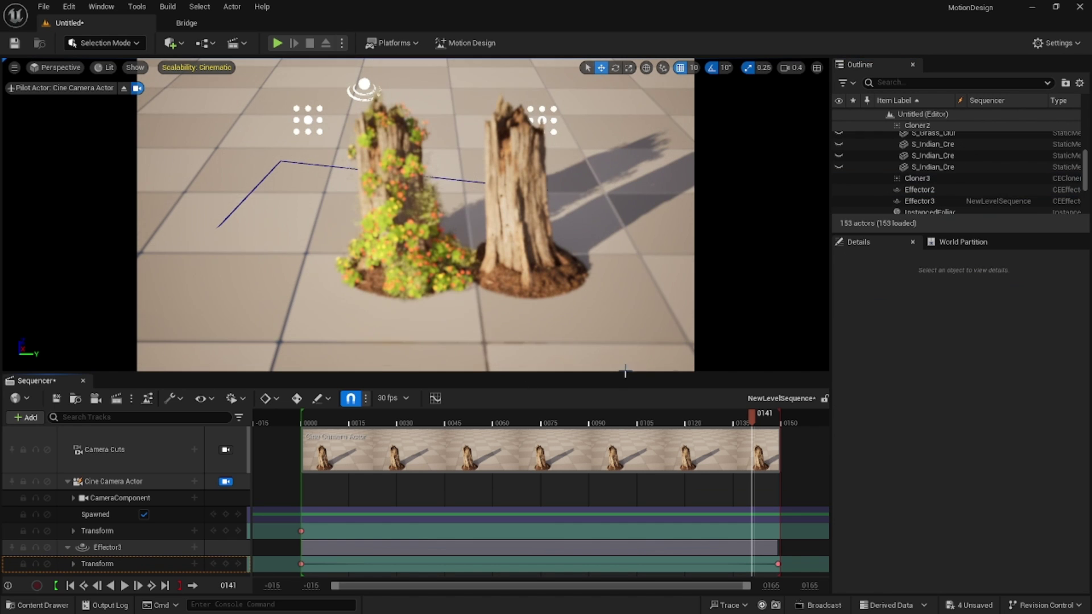
- Find the new cloner by filtering the Outliner for "cloner" and pick the duplicated stump as its SampleActor
{"action": "left_click", "coordinate": [496, 195]}
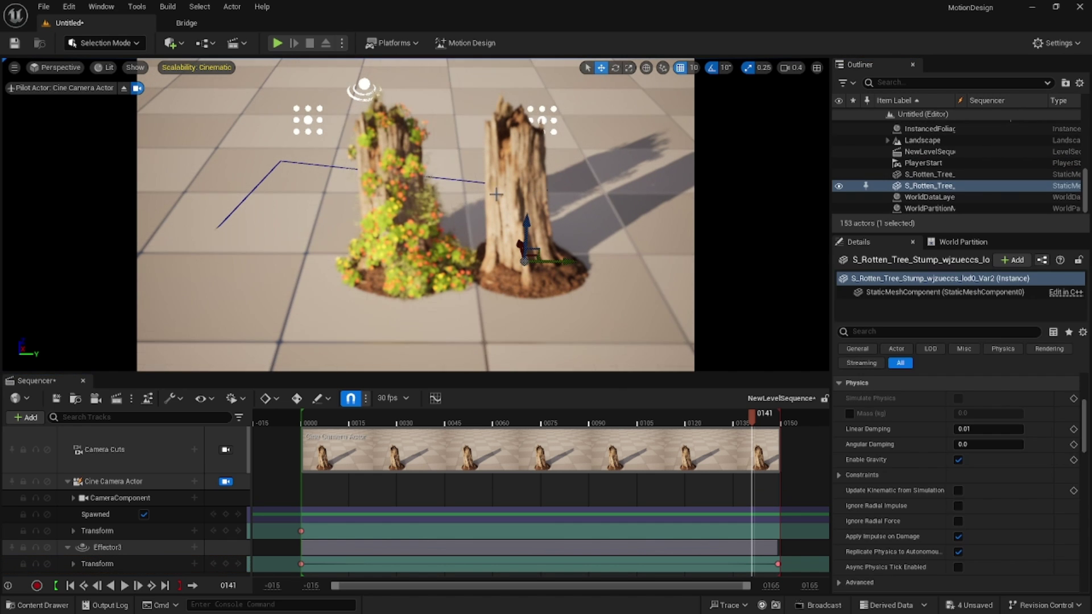
{"action": "scroll", "coordinate": [948, 458], "scroll_direction": "up", "scroll_amount": 4}
{"action": "scroll", "coordinate": [996, 455], "scroll_direction": "up", "scroll_amount": 3}
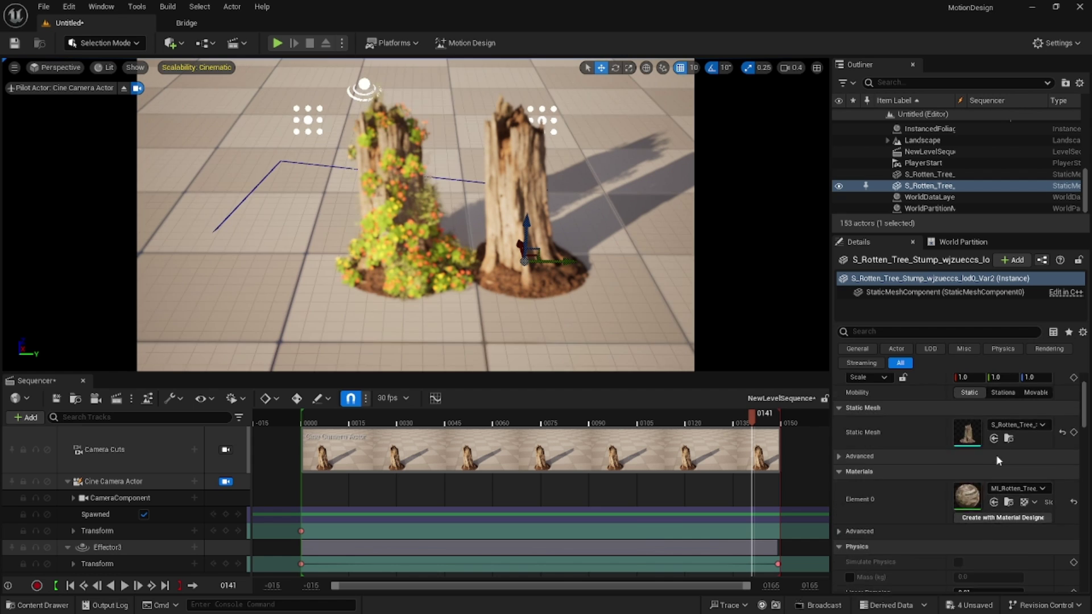
{"action": "scroll", "coordinate": [1002, 456], "scroll_direction": "down", "scroll_amount": 3}
{"action": "scroll", "coordinate": [940, 182], "scroll_direction": "up", "scroll_amount": 5}
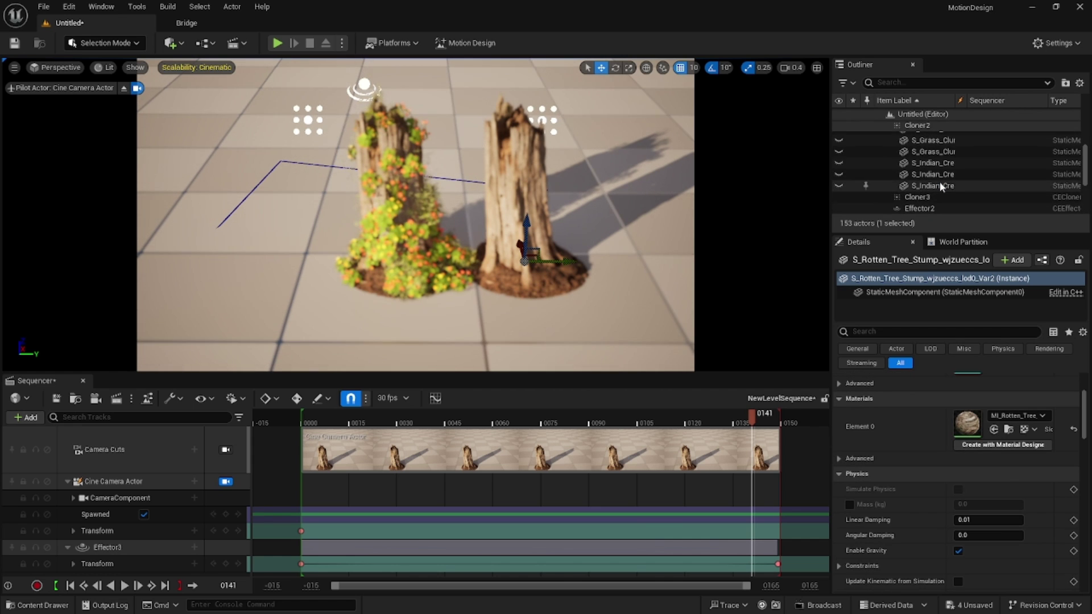
{"action": "scroll", "coordinate": [940, 191], "scroll_direction": "up", "scroll_amount": 3}
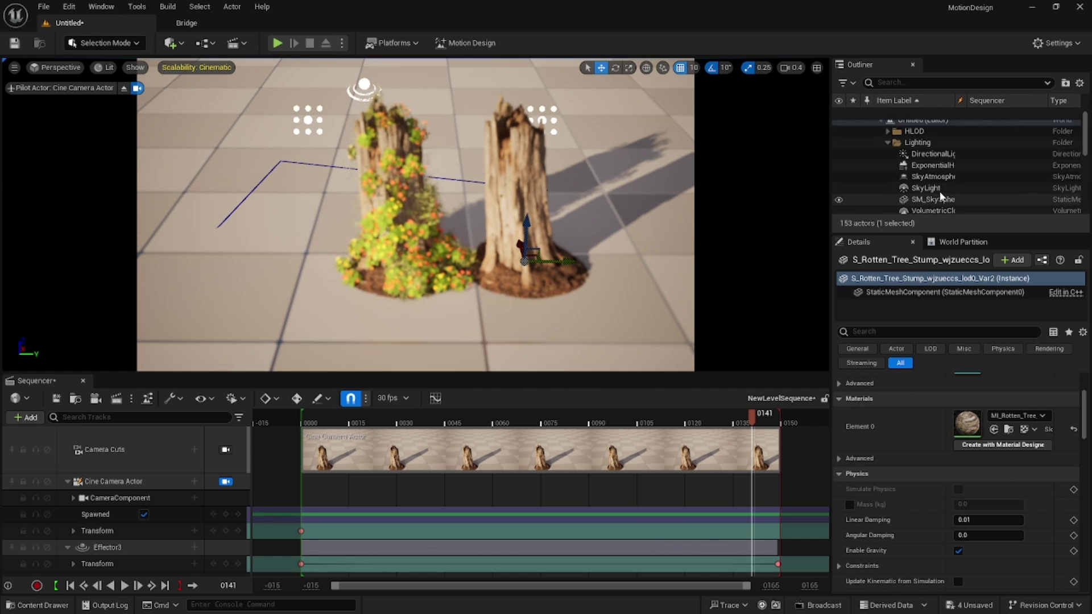
{"action": "left_click", "coordinate": [926, 82]}
{"action": "type", "text": "cloner"}
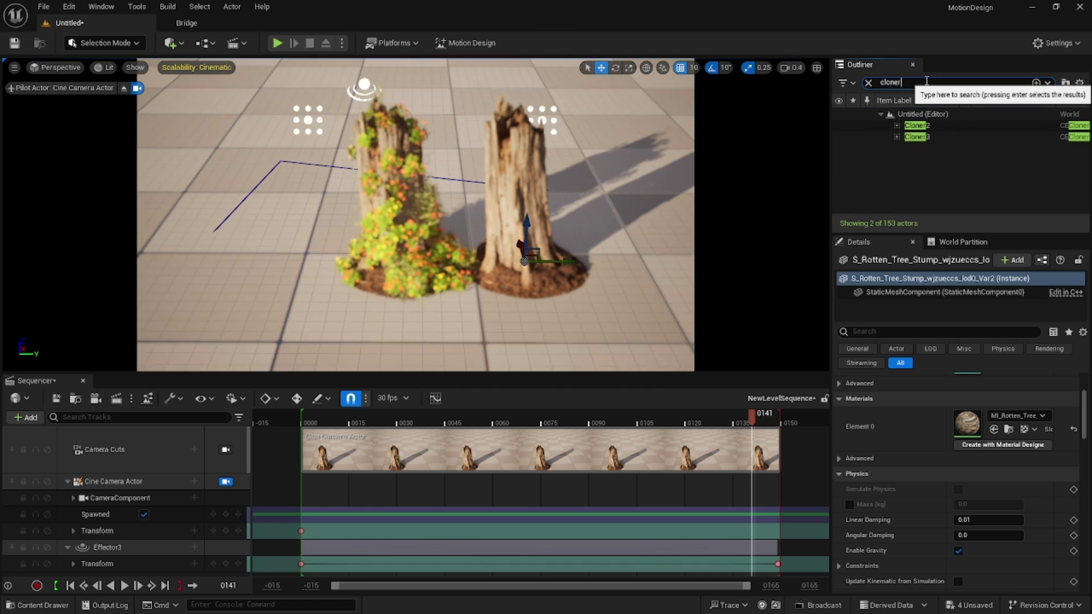
{"action": "left_click", "coordinate": [940, 137]}
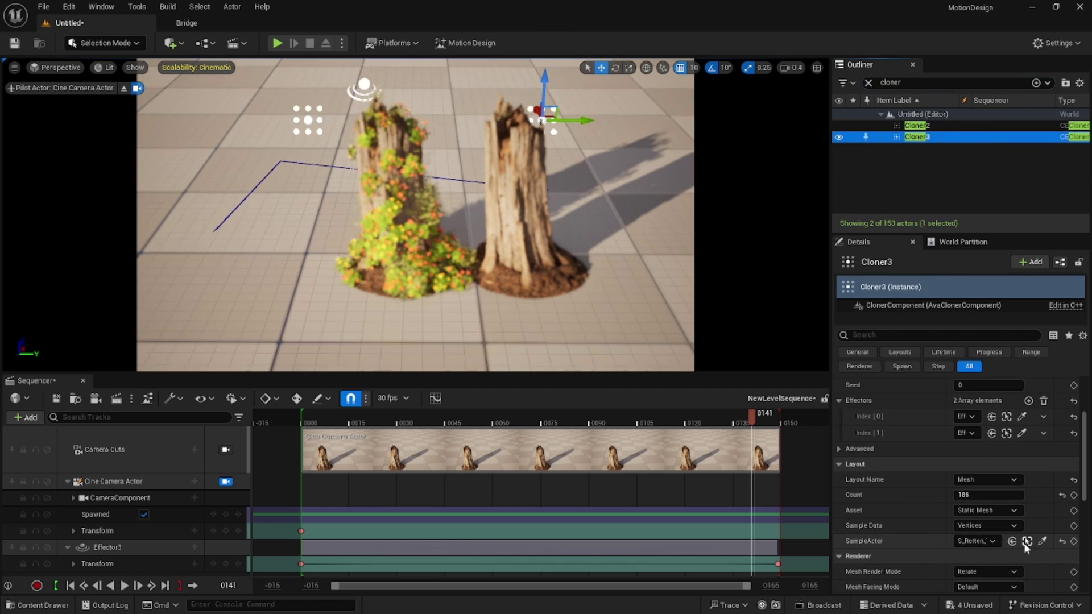
{"action": "left_click", "coordinate": [1042, 542]}
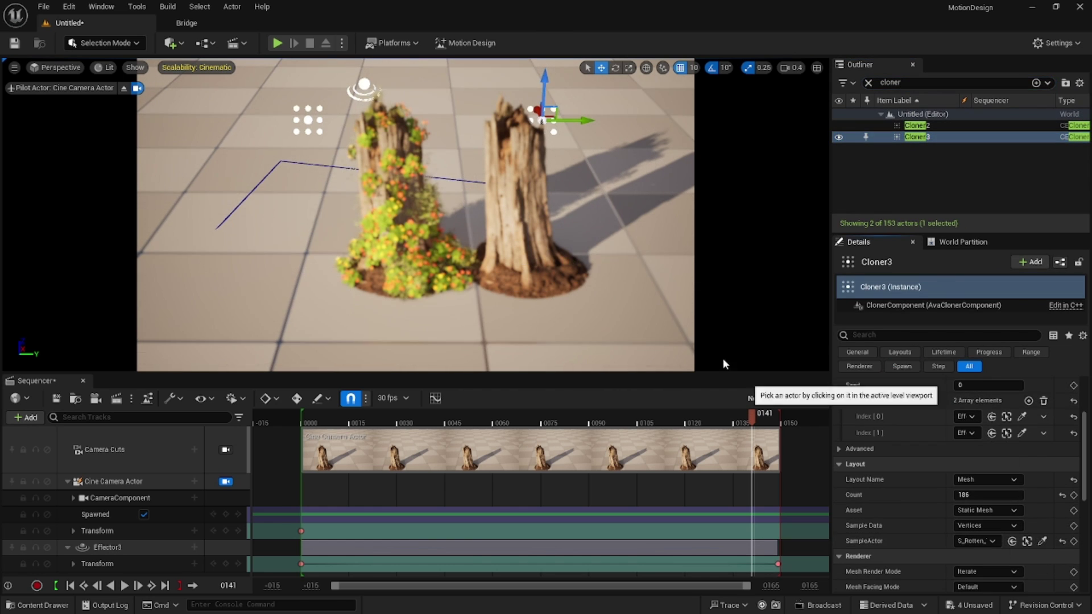
{"action": "left_click", "coordinate": [528, 217]}
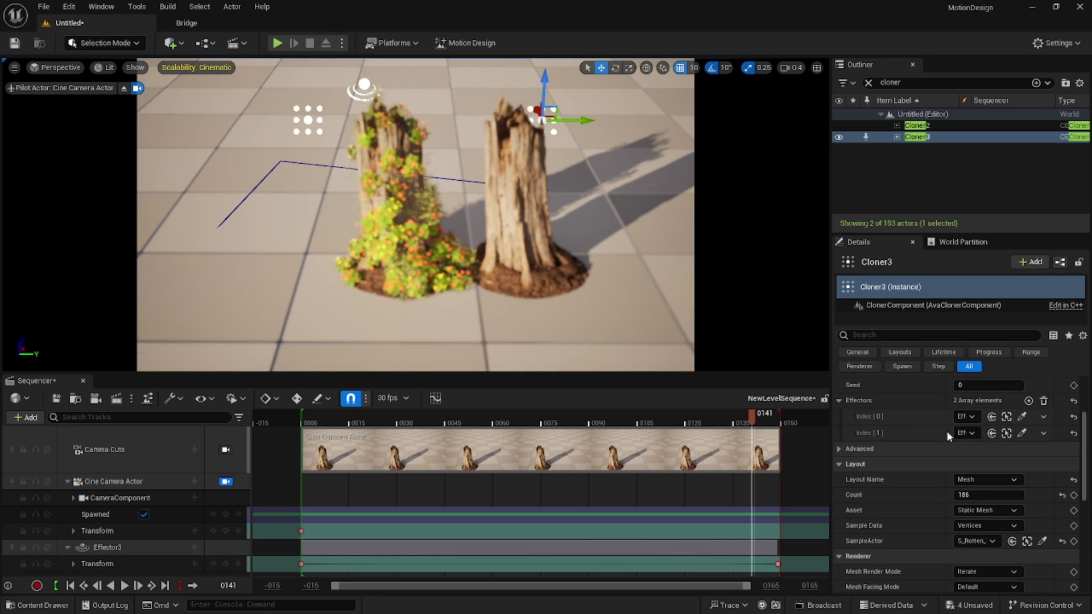
{"action": "left_click", "coordinate": [869, 83]}
- Copy the six grass clump and S_Indian_Cre meshes from Cloner2, attach the copies to Cloner3, and save the level sequence
{"action": "scroll", "coordinate": [933, 165], "scroll_direction": "down", "scroll_amount": 3}
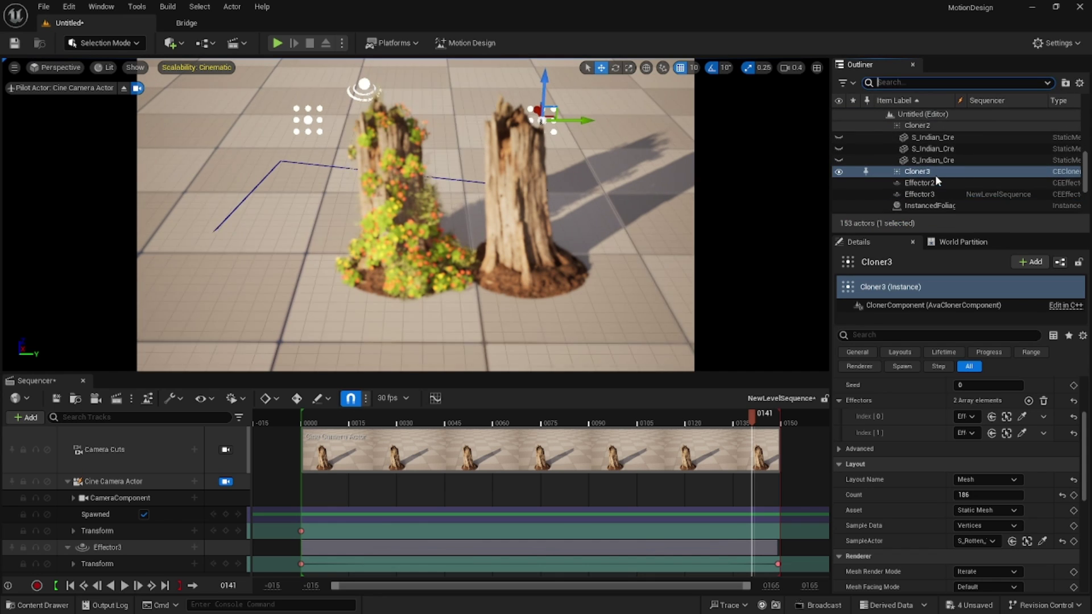
{"action": "scroll", "coordinate": [941, 186], "scroll_direction": "up", "scroll_amount": 5}
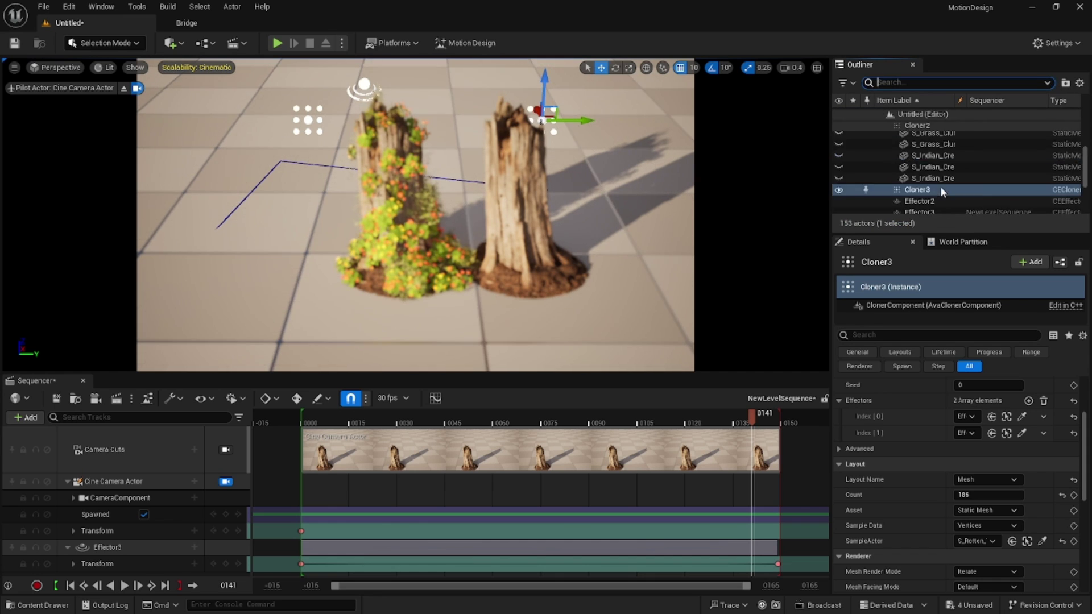
{"action": "left_click", "coordinate": [942, 145]}
{"action": "scroll", "coordinate": [952, 179], "scroll_direction": "down", "scroll_amount": 1}
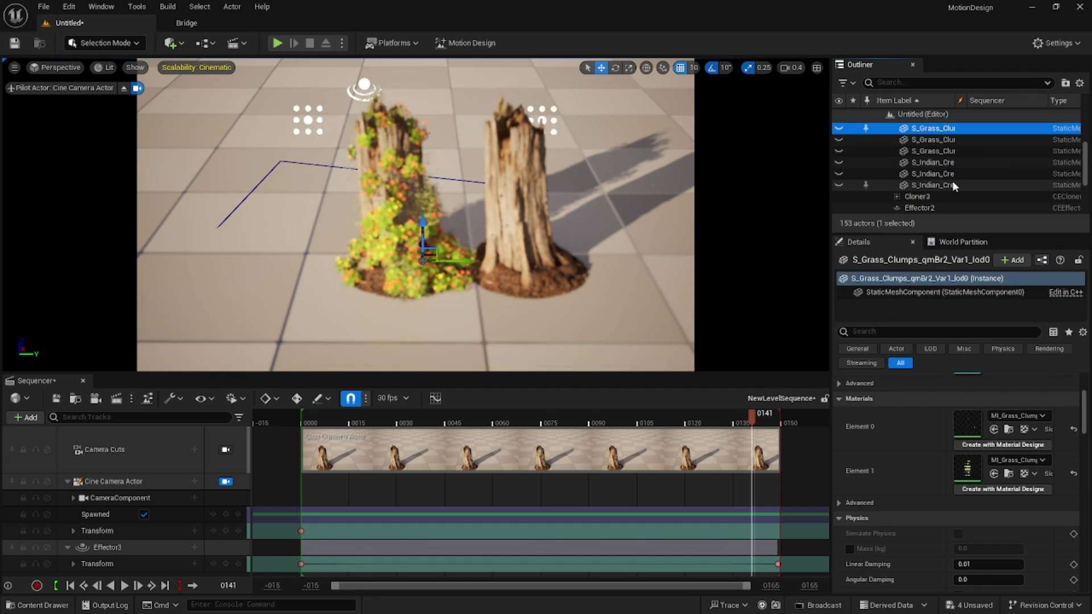
{"action": "left_click", "coordinate": [950, 179], "text": "shift"}
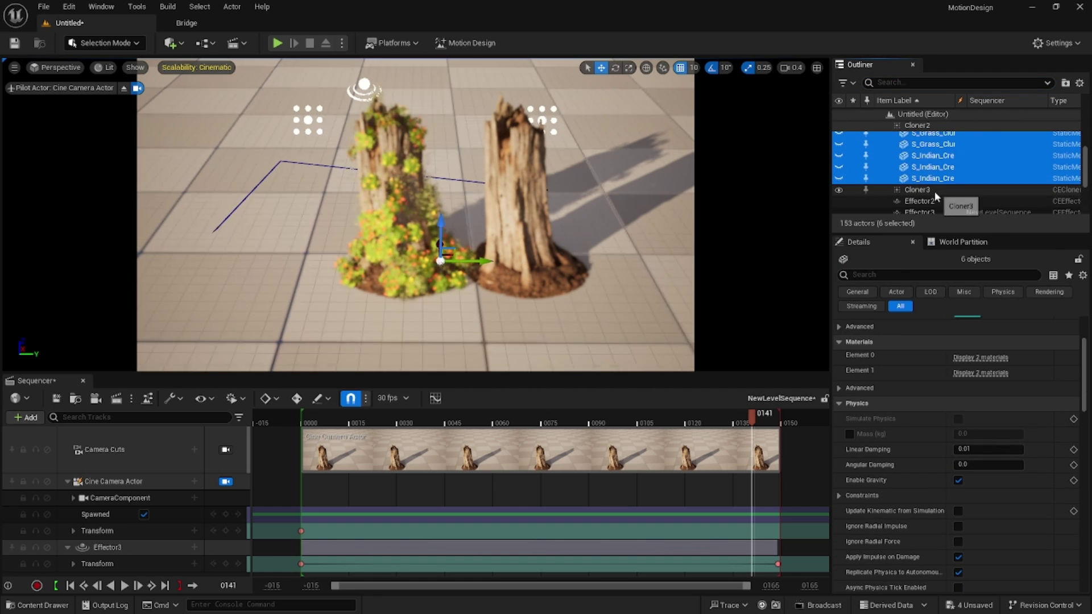
{"action": "left_click", "coordinate": [934, 190]}
{"action": "key", "text": "ctrl+v"}
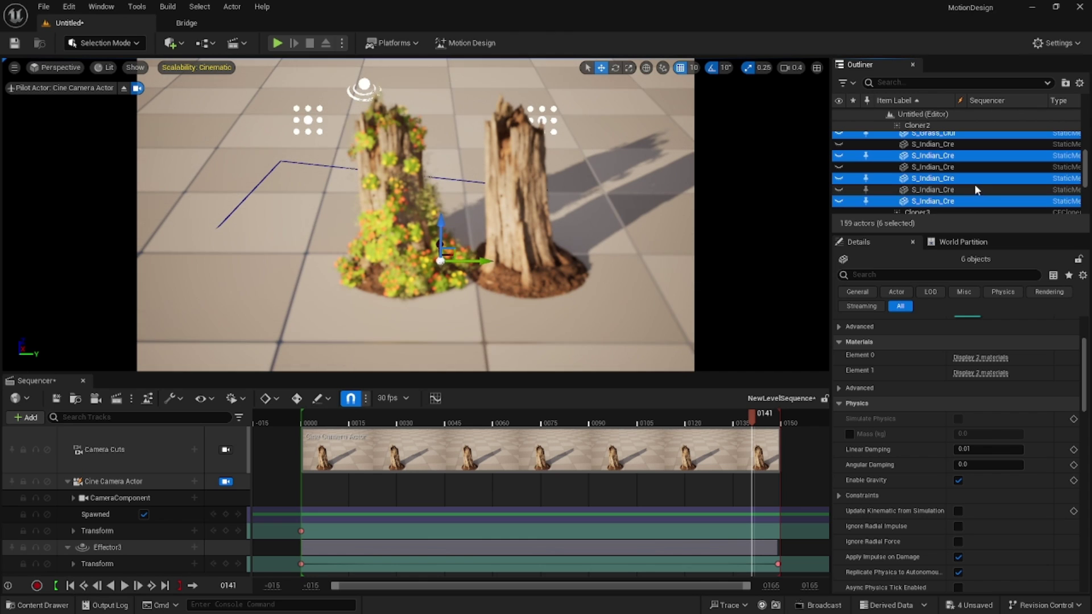
{"action": "left_click_drag", "start_coordinate": [975, 185], "coordinate": [926, 199]}
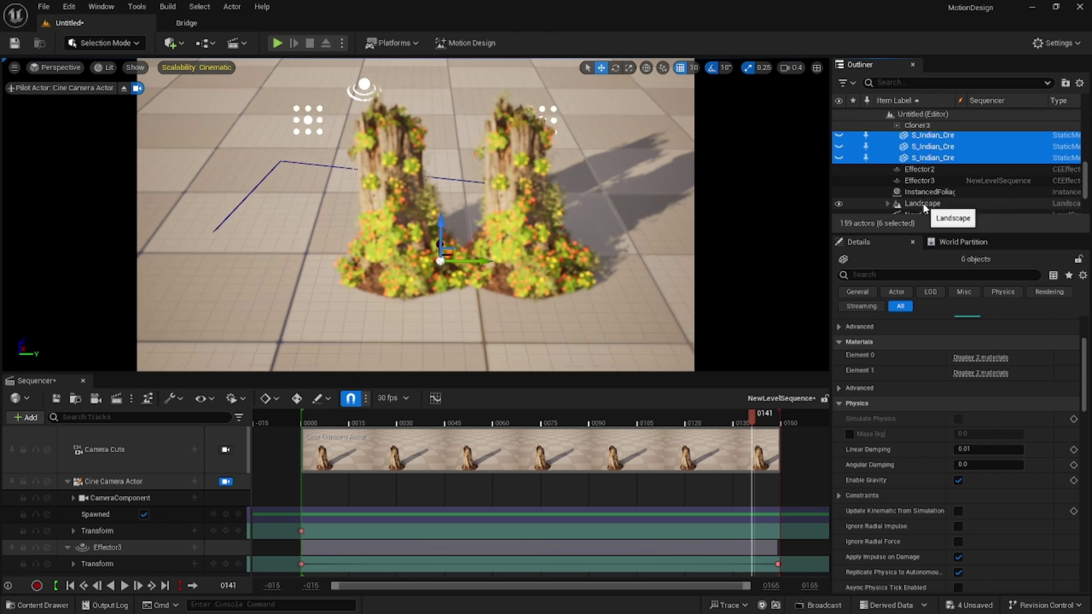
{"action": "key", "text": "ctrl+s"}
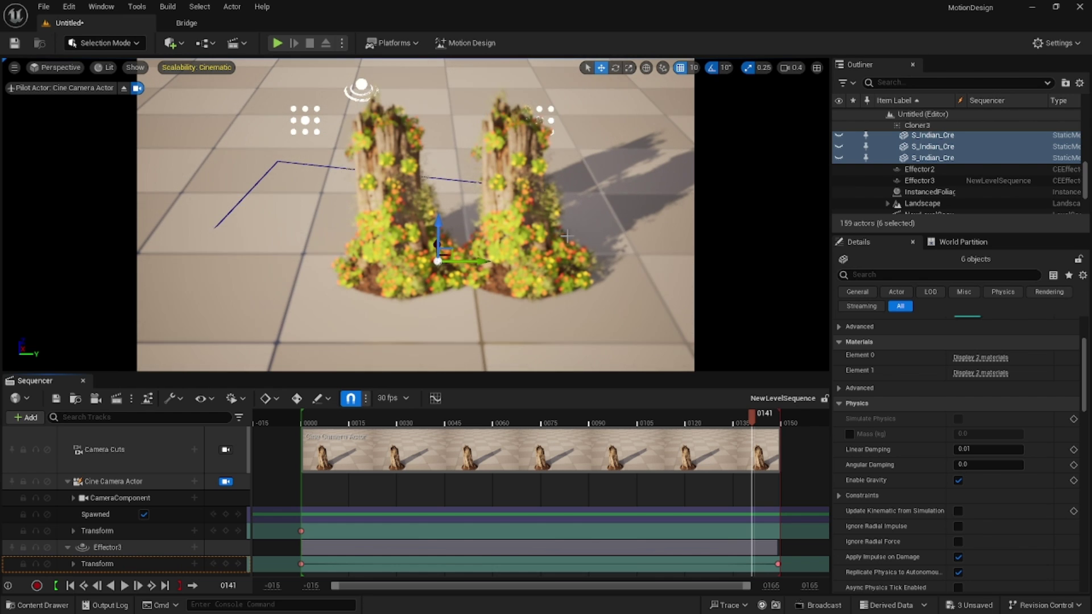
- Scrub the sequence to check plant growth on both stumps, examine Cloner3 and its child meshes, and play from frame 4
{"action": "mouse_move", "coordinate": [752, 420]}
{"action": "left_mouse_down"}
{"action": "mouse_move", "coordinate": [342, 444]}
{"action": "mouse_move", "coordinate": [697, 445]}
{"action": "mouse_move", "coordinate": [282, 459]}
{"action": "mouse_move", "coordinate": [558, 455]}
{"action": "mouse_move", "coordinate": [519, 455]}
{"action": "left_mouse_up"}
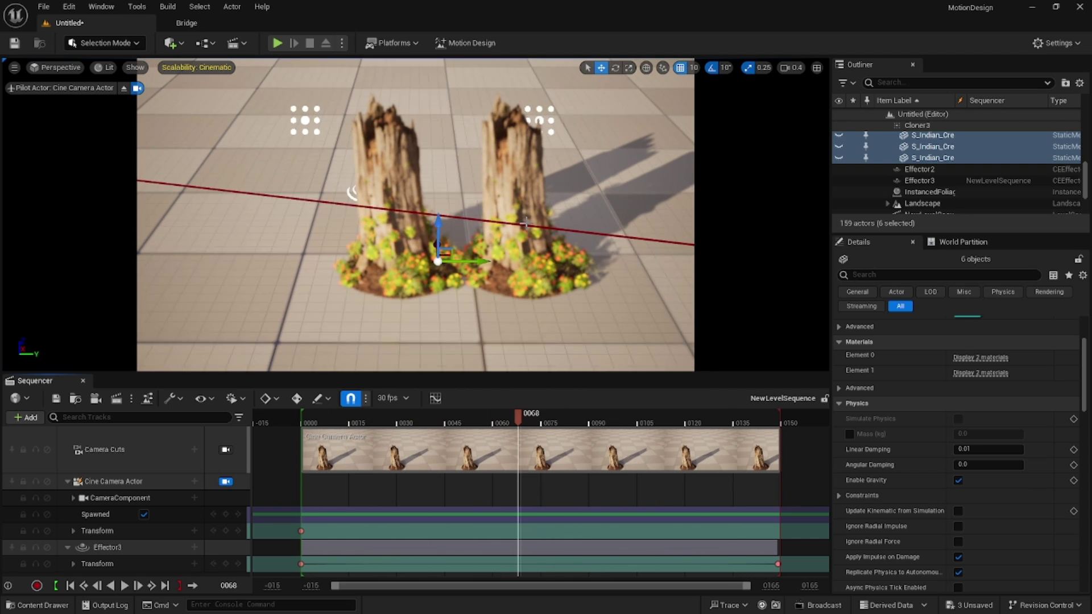
{"action": "scroll", "coordinate": [1028, 500], "scroll_direction": "up", "scroll_amount": 5}
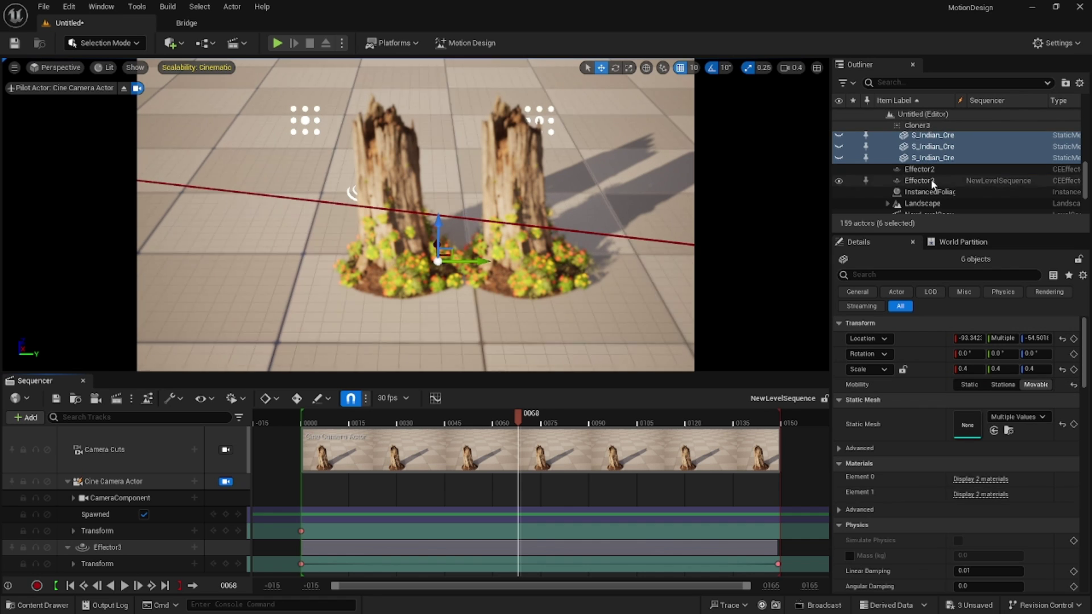
{"action": "scroll", "coordinate": [930, 179], "scroll_direction": "up", "scroll_amount": 3}
{"action": "left_click", "coordinate": [918, 163]}
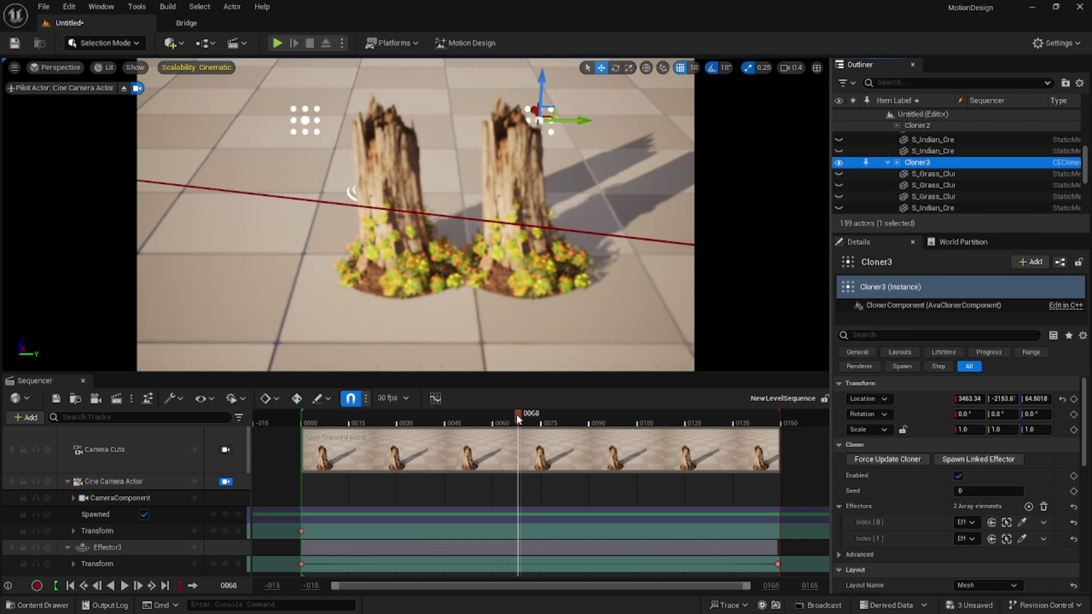
{"action": "left_click_drag", "start_coordinate": [517, 415], "coordinate": [569, 466]}
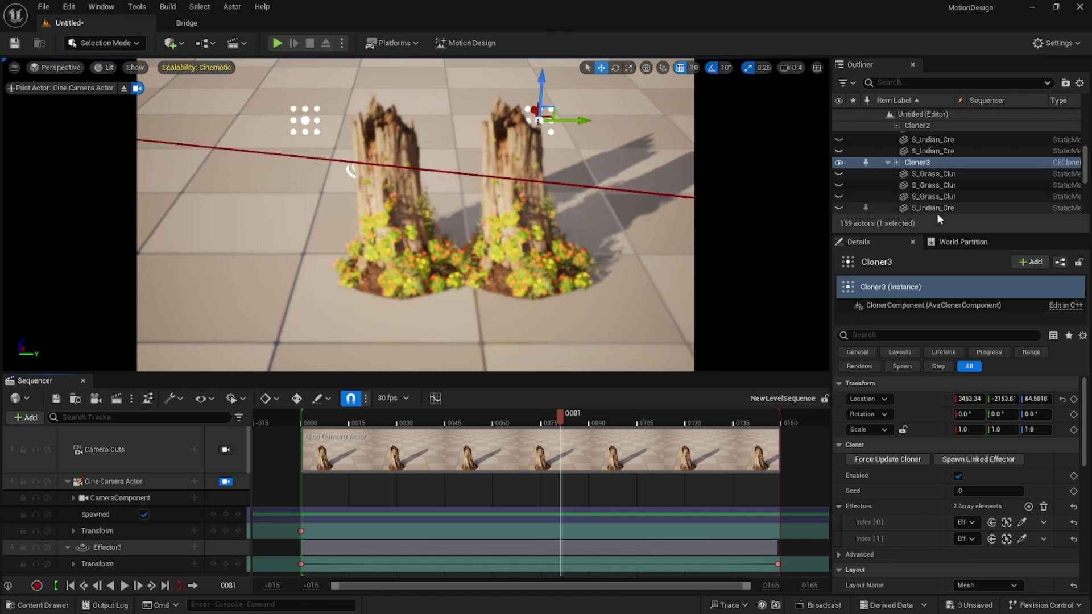
{"action": "scroll", "coordinate": [936, 165], "scroll_direction": "down", "scroll_amount": 1}
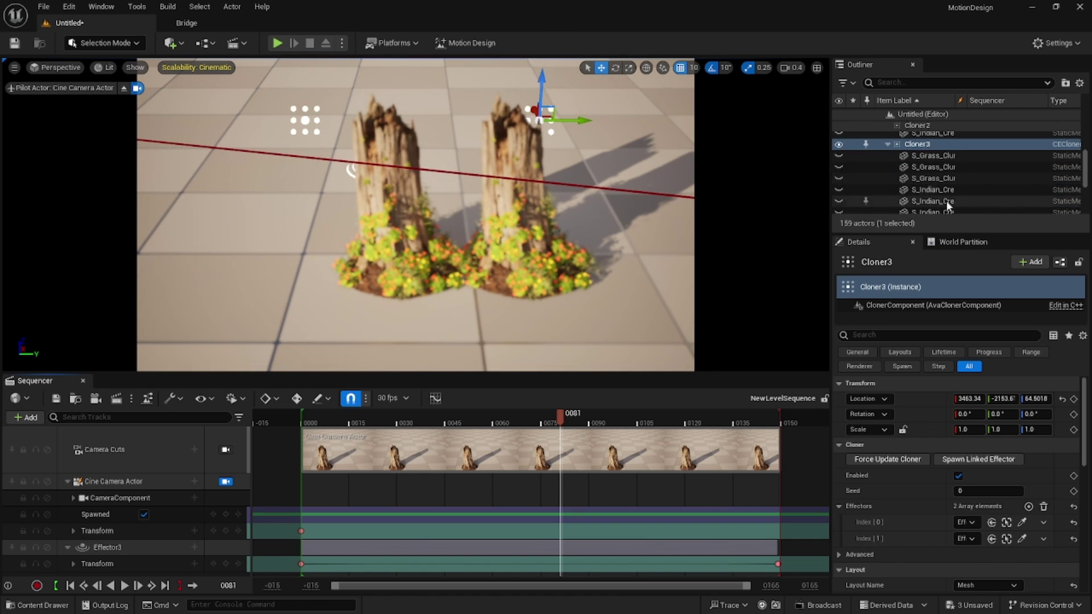
{"action": "scroll", "coordinate": [946, 200], "scroll_direction": "down", "scroll_amount": 2}
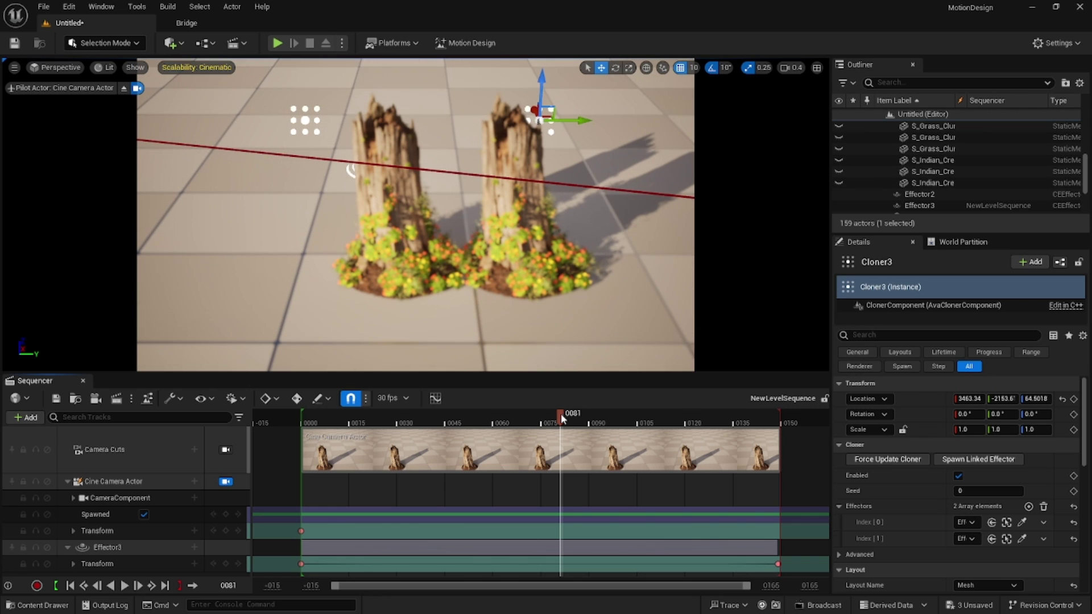
{"action": "left_click_drag", "start_coordinate": [561, 414], "coordinate": [313, 418]}
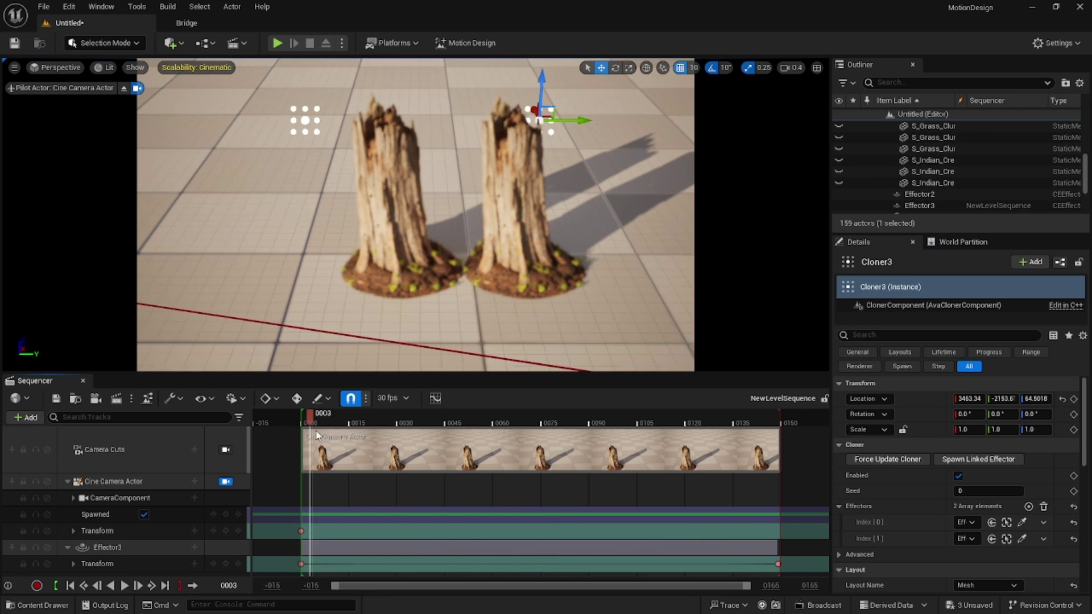
{"action": "left_click", "coordinate": [124, 586]}
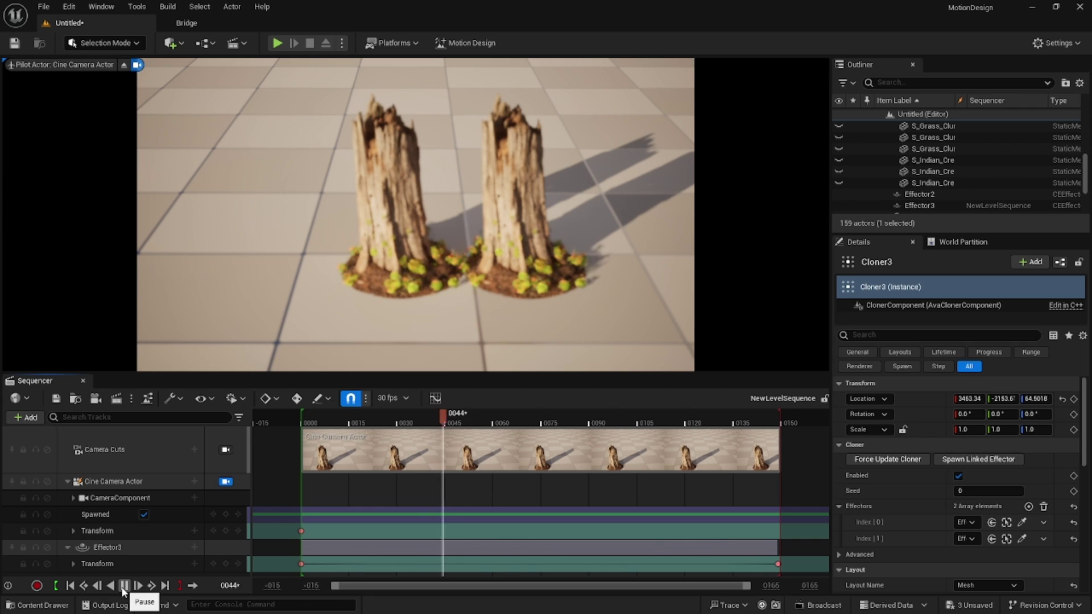